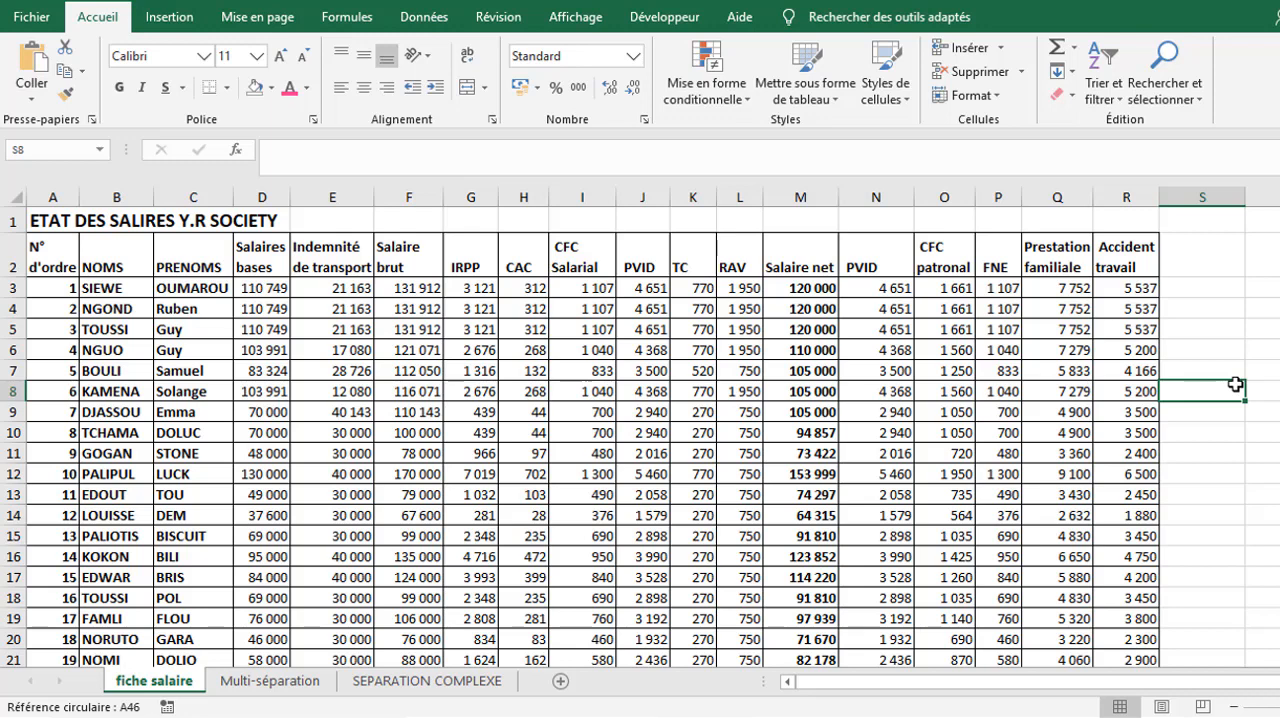
- Insert a blank column between the PRENOMS and Salaires bases columns
{"action": "left_click", "coordinate": [1198, 430]}
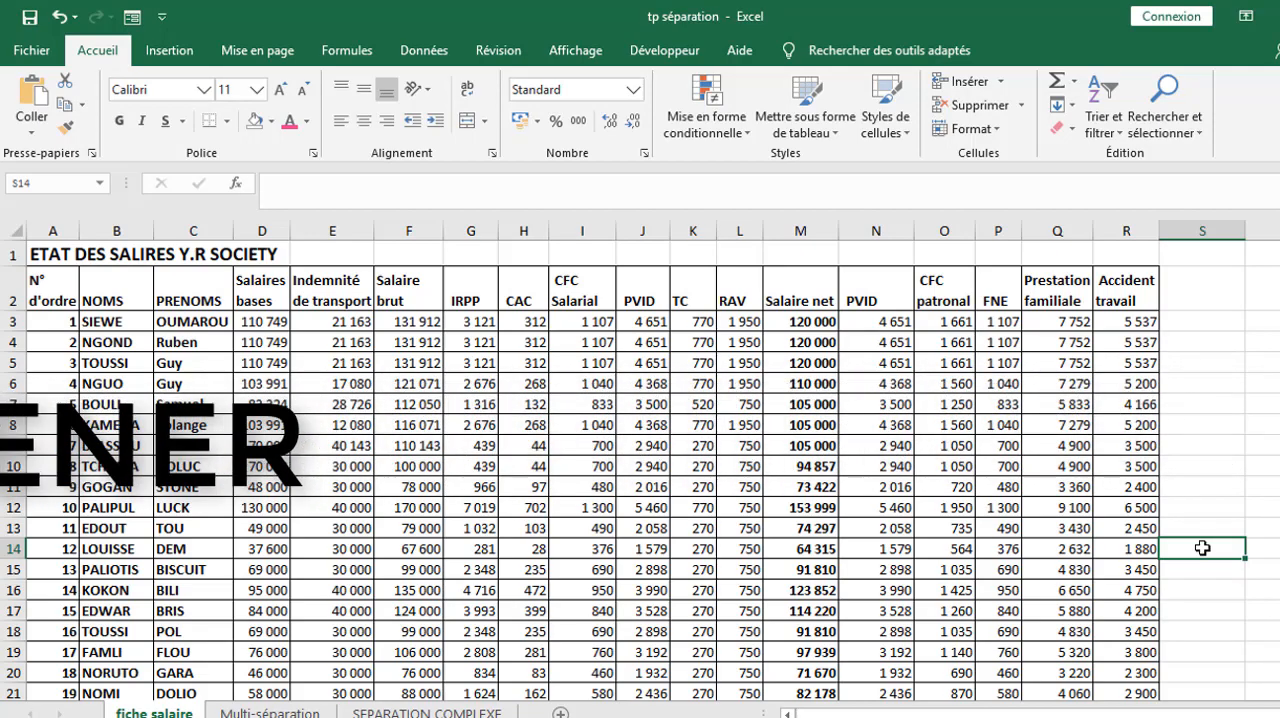
{"action": "left_click", "coordinate": [265, 229]}
{"action": "key", "text": "ctrl+plus"}
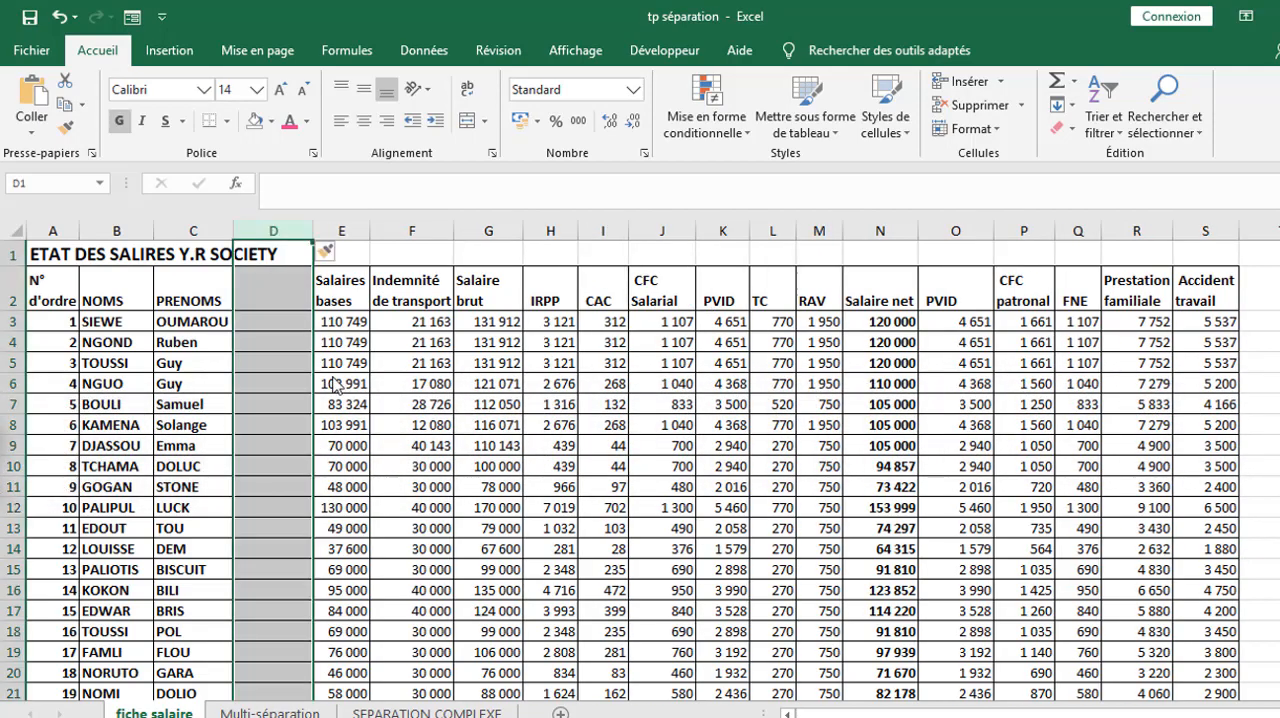
- Enter the formula =CONCATENER(B3;C3) in cell D3 to join the surname and first name
{"action": "left_click", "coordinate": [274, 322]}
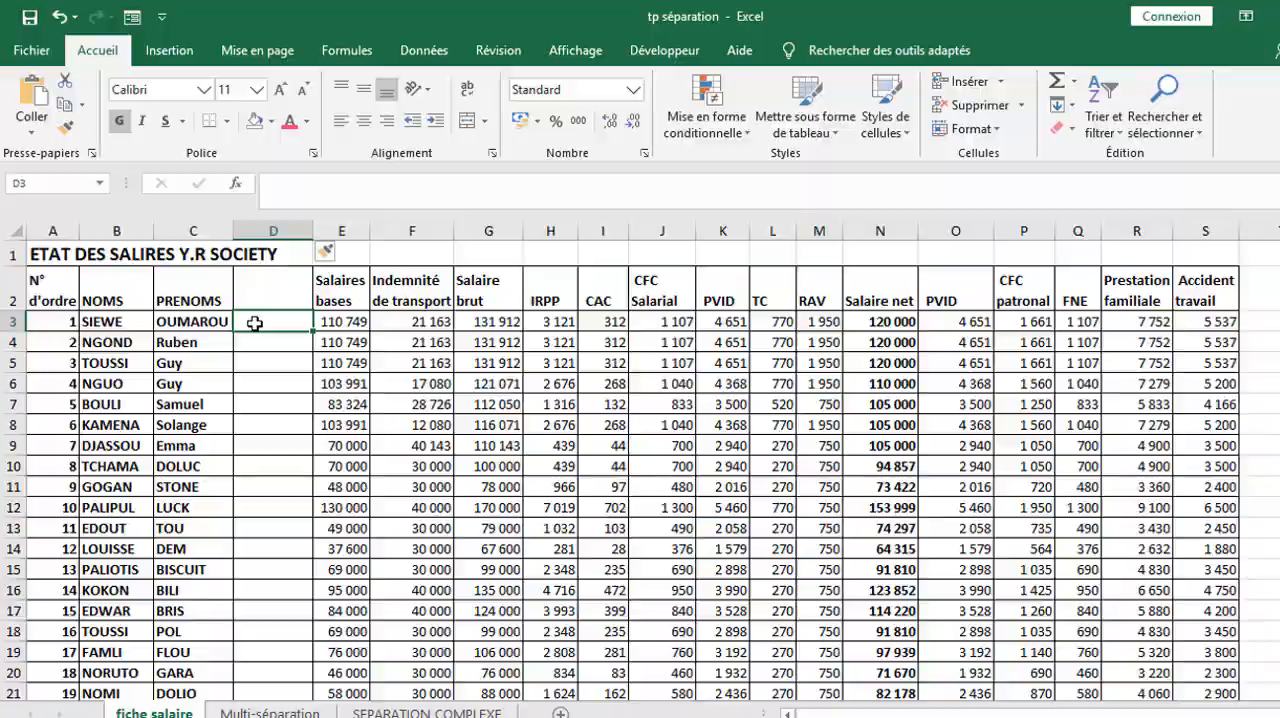
{"action": "type", "text": "=con"}
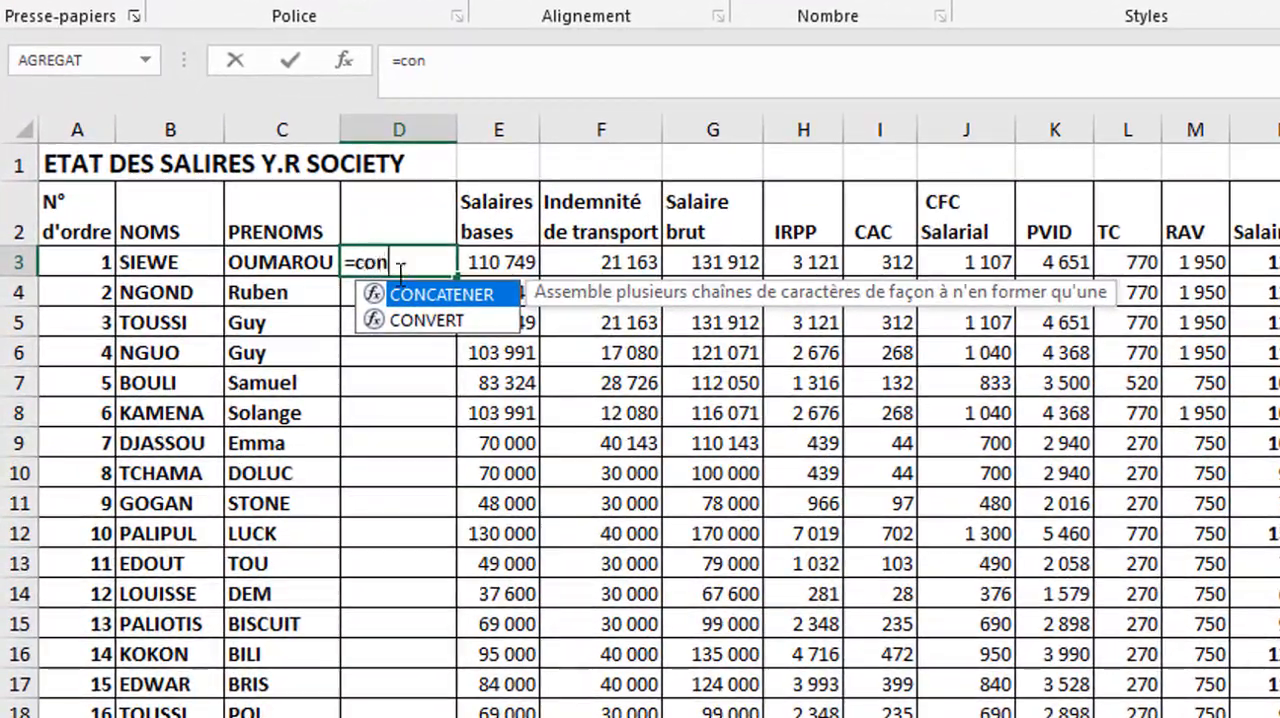
{"action": "double_click", "coordinate": [490, 296]}
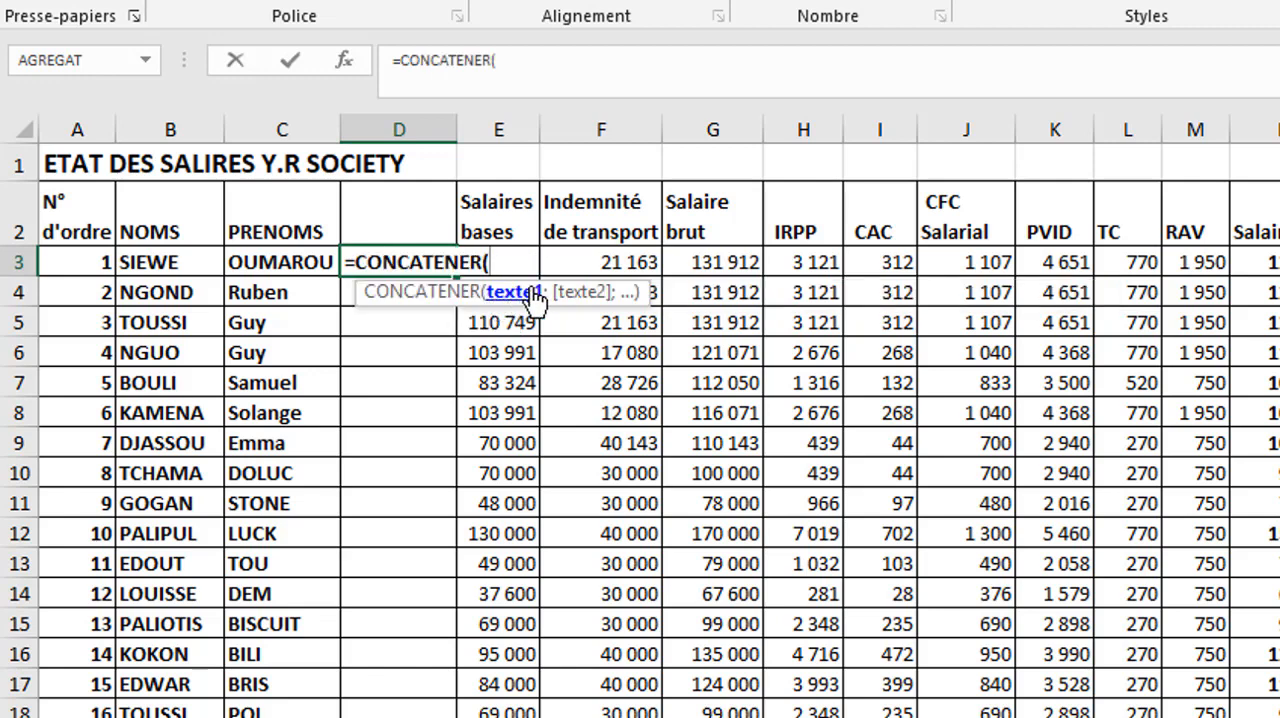
{"action": "left_click", "coordinate": [178, 258]}
{"action": "type", "text": ";"}
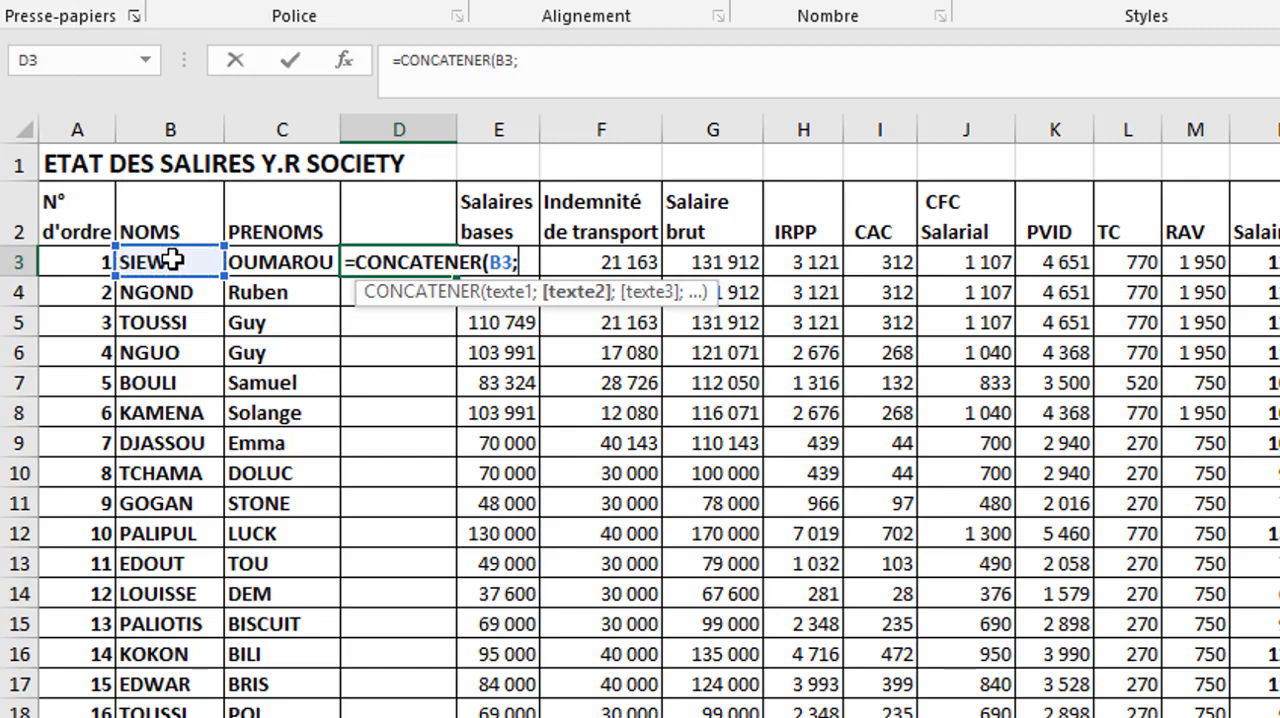
{"action": "left_click", "coordinate": [271, 261]}
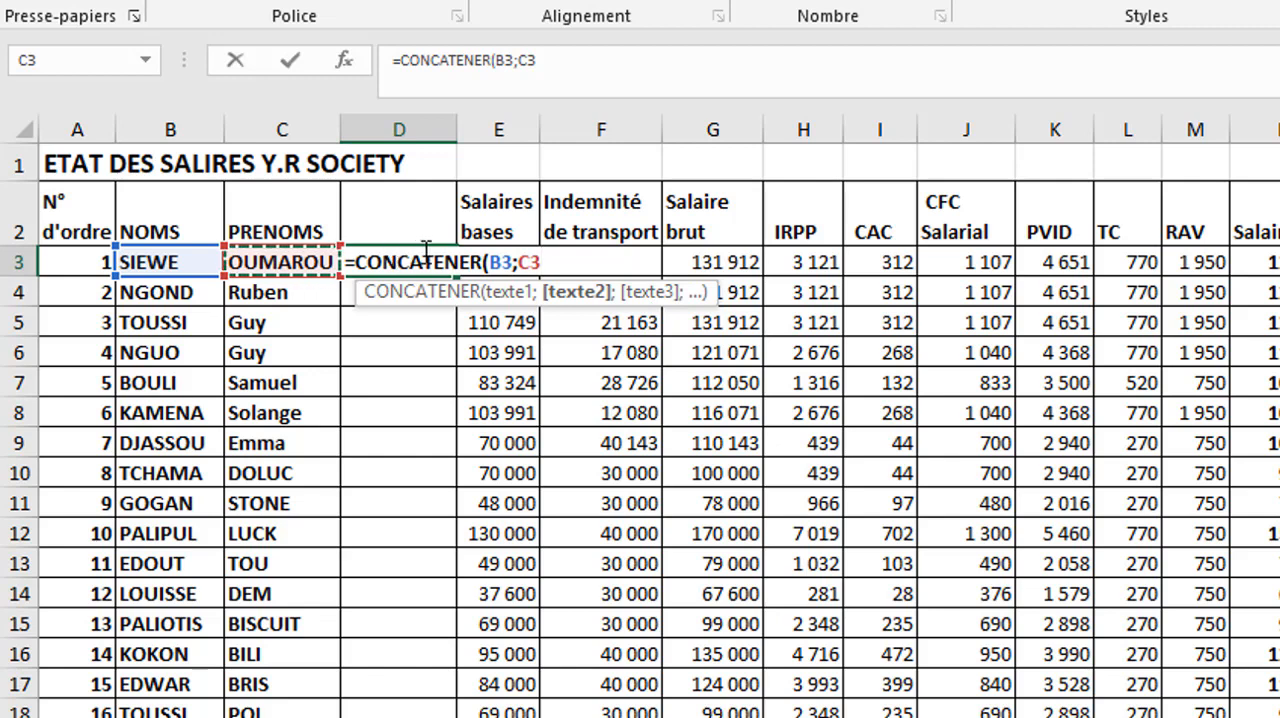
{"action": "type", "text": ")"}
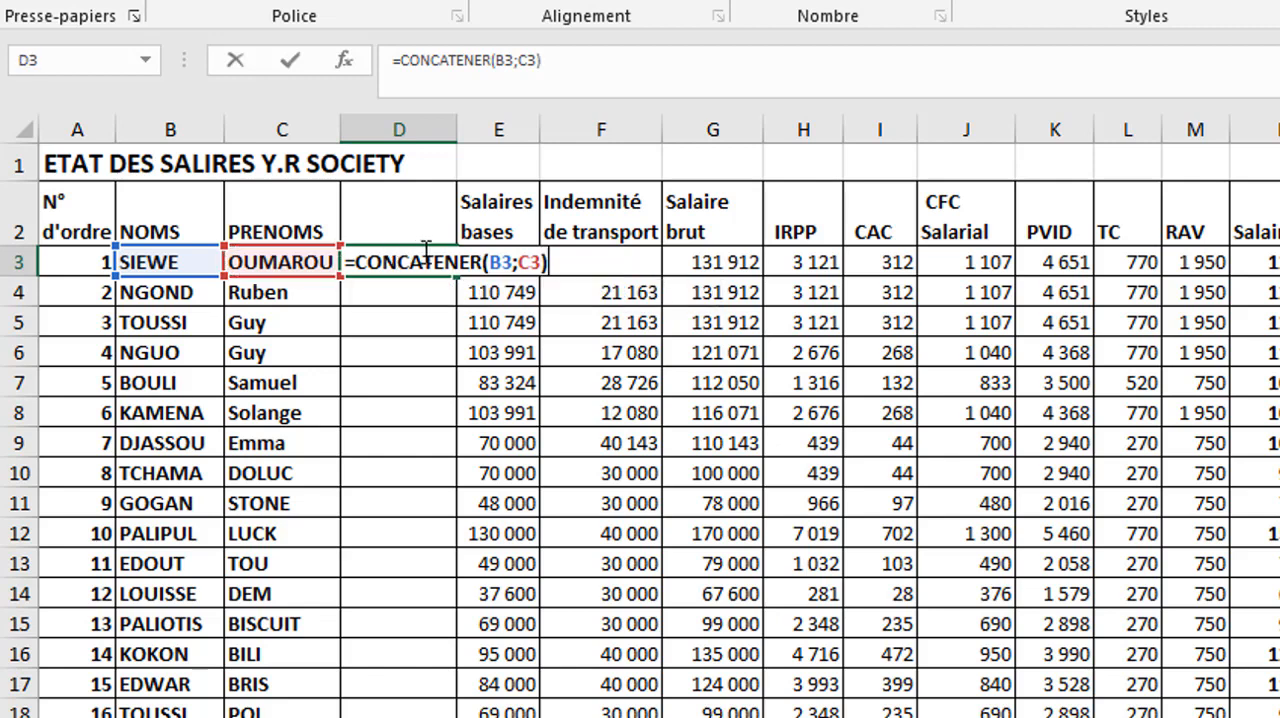
{"action": "key", "text": "Return"}
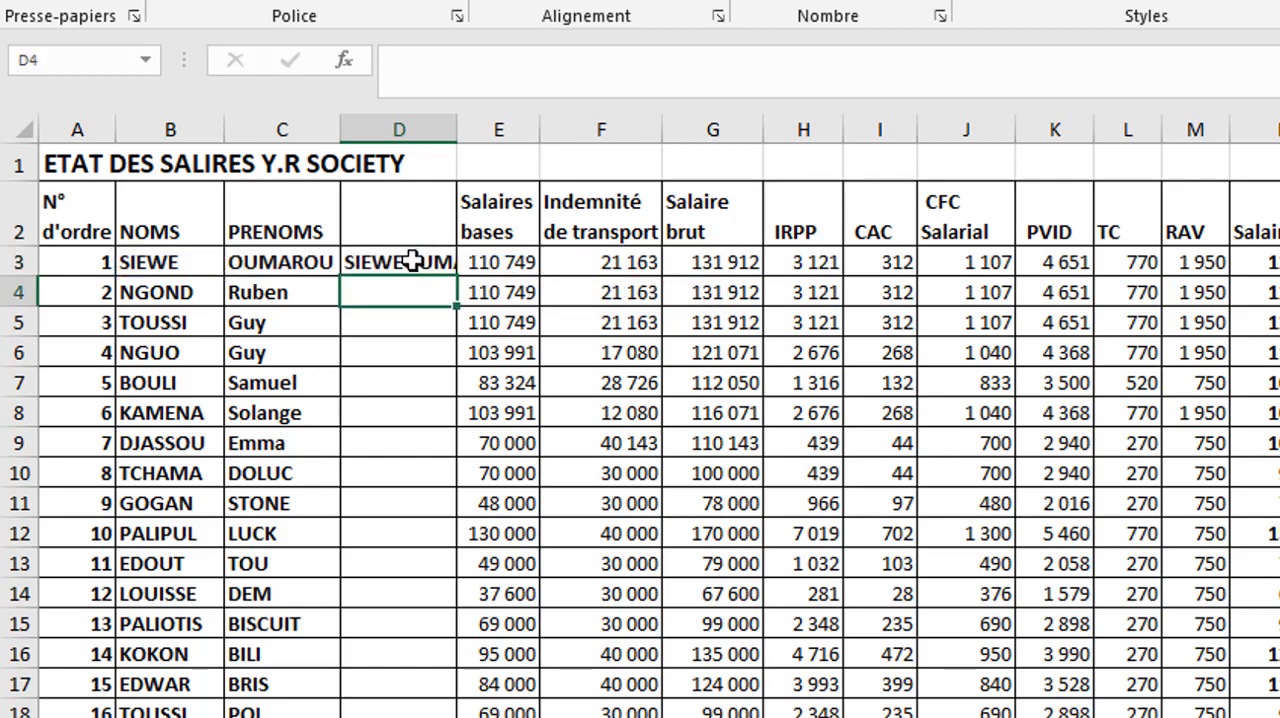
- Fit column D's width to its content and change the D3 formula to =CONCATENER(B3;" ";C3)
{"action": "left_click", "coordinate": [415, 263]}
{"action": "double_click", "coordinate": [457, 120]}
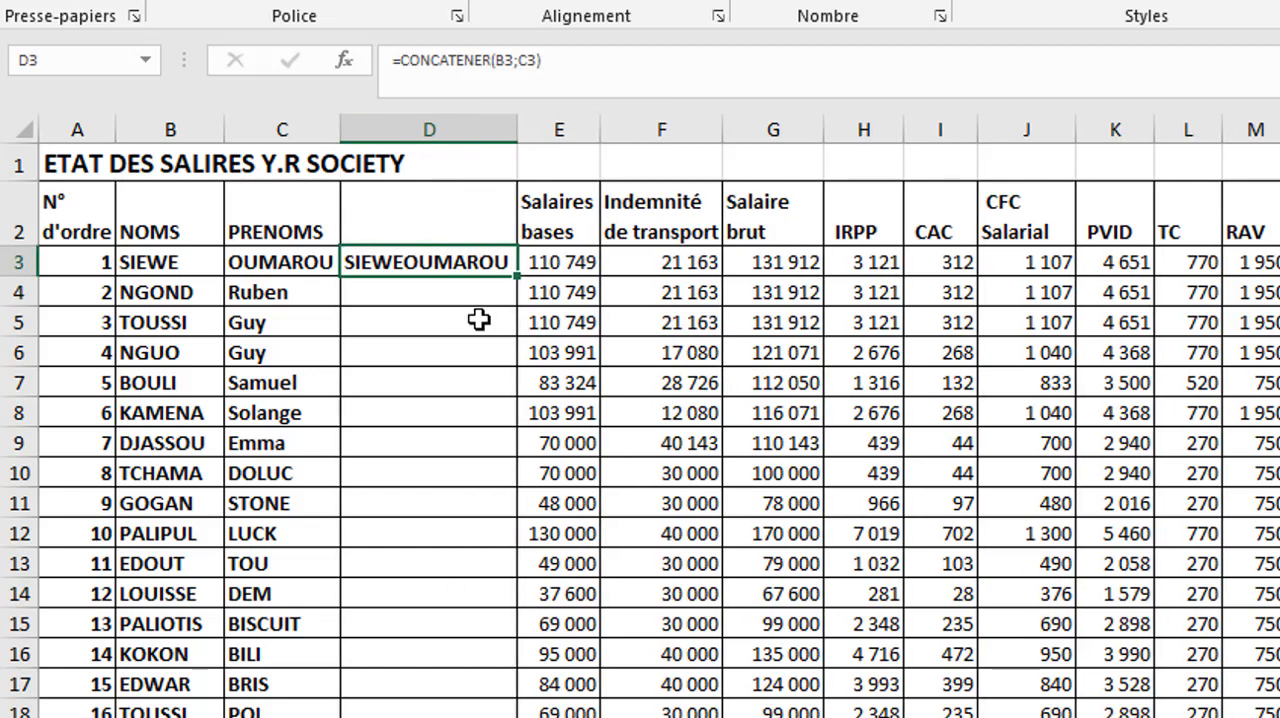
{"action": "double_click", "coordinate": [426, 261]}
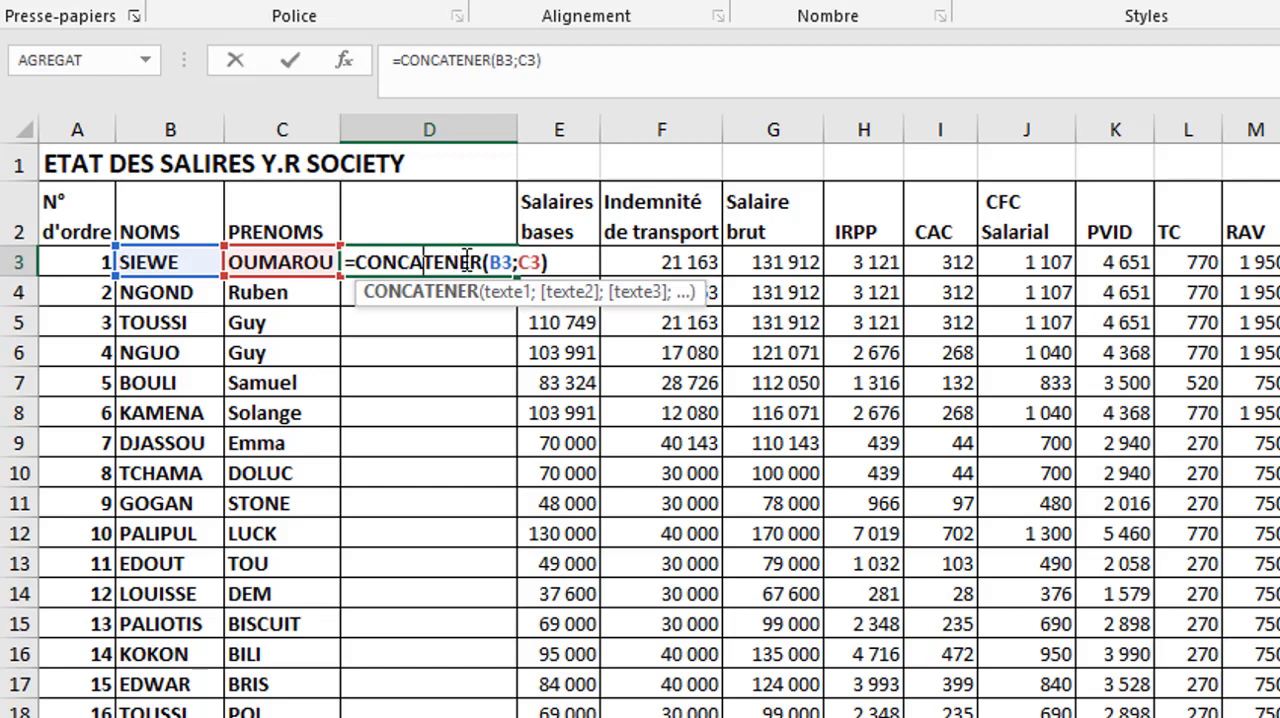
{"action": "left_click", "coordinate": [519, 261]}
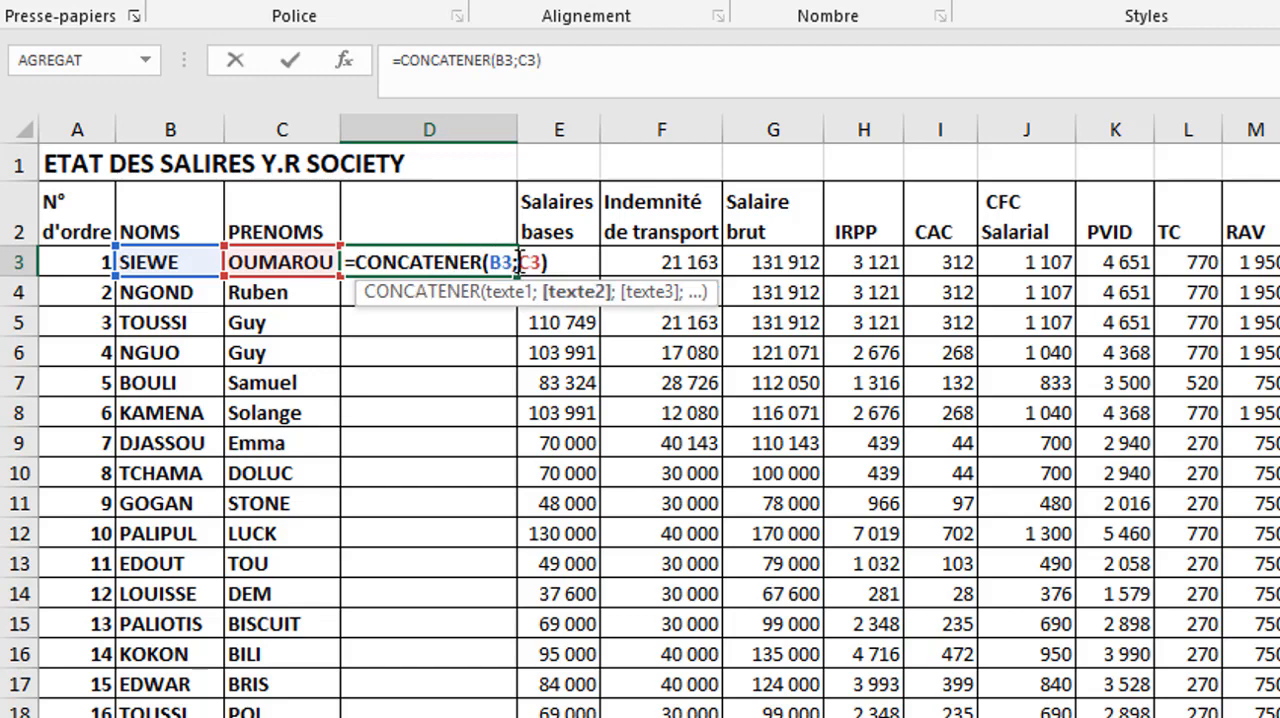
{"action": "type", "text": ";"}
{"action": "key", "text": "Return"}
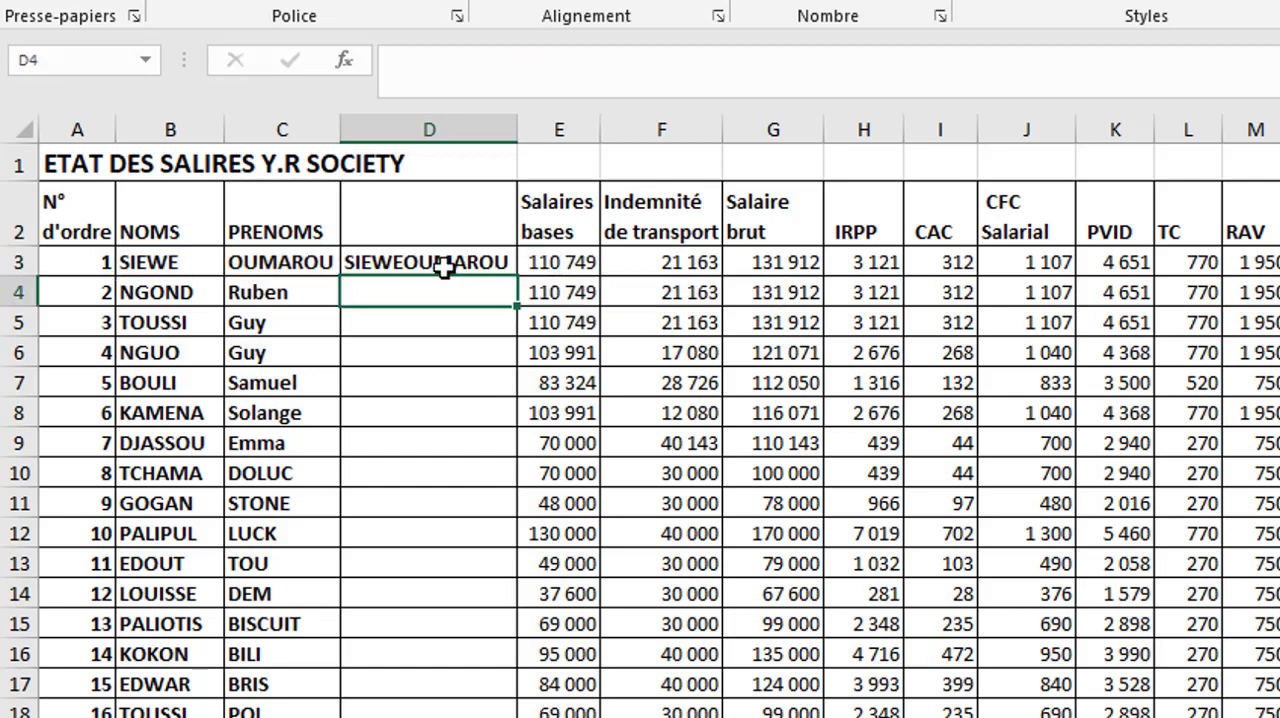
{"action": "double_click", "coordinate": [443, 266]}
{"action": "left_click", "coordinate": [517, 263]}
{"action": "type", "text": "\""}
{"action": "left_click", "coordinate": [536, 265]}
{"action": "type", "text": "\";C3)"}
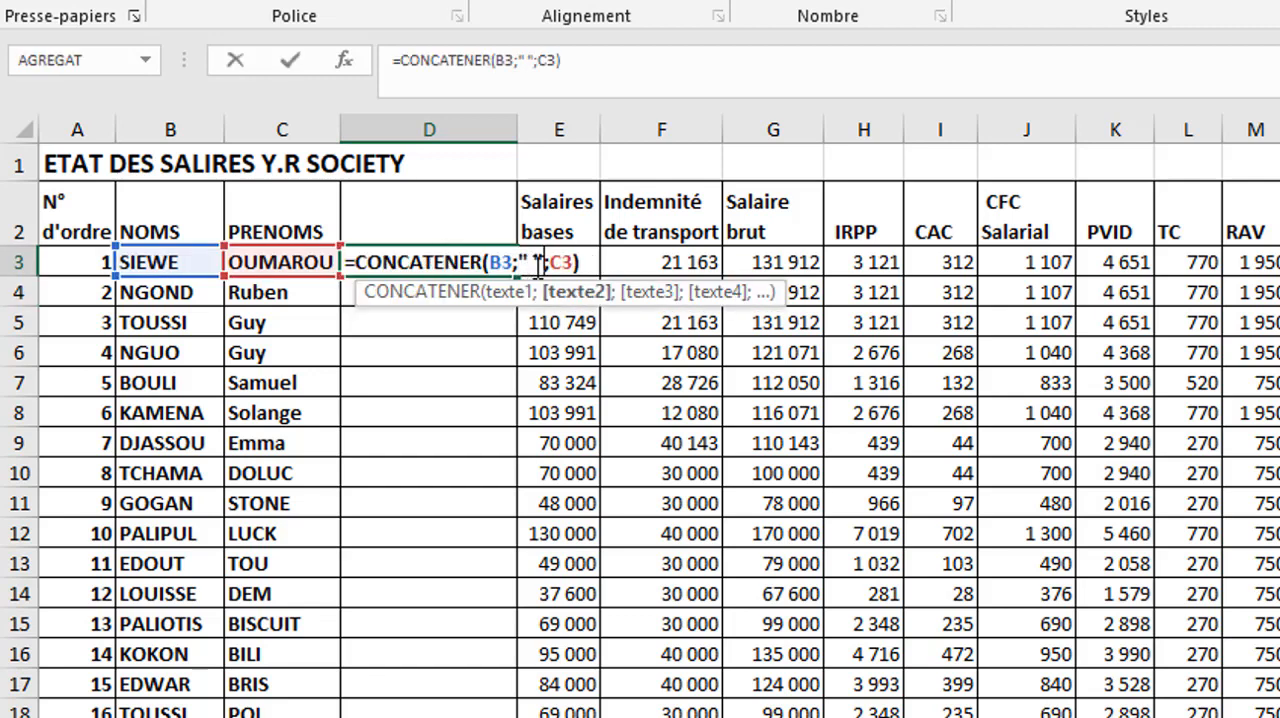
{"action": "key", "text": "Return"}
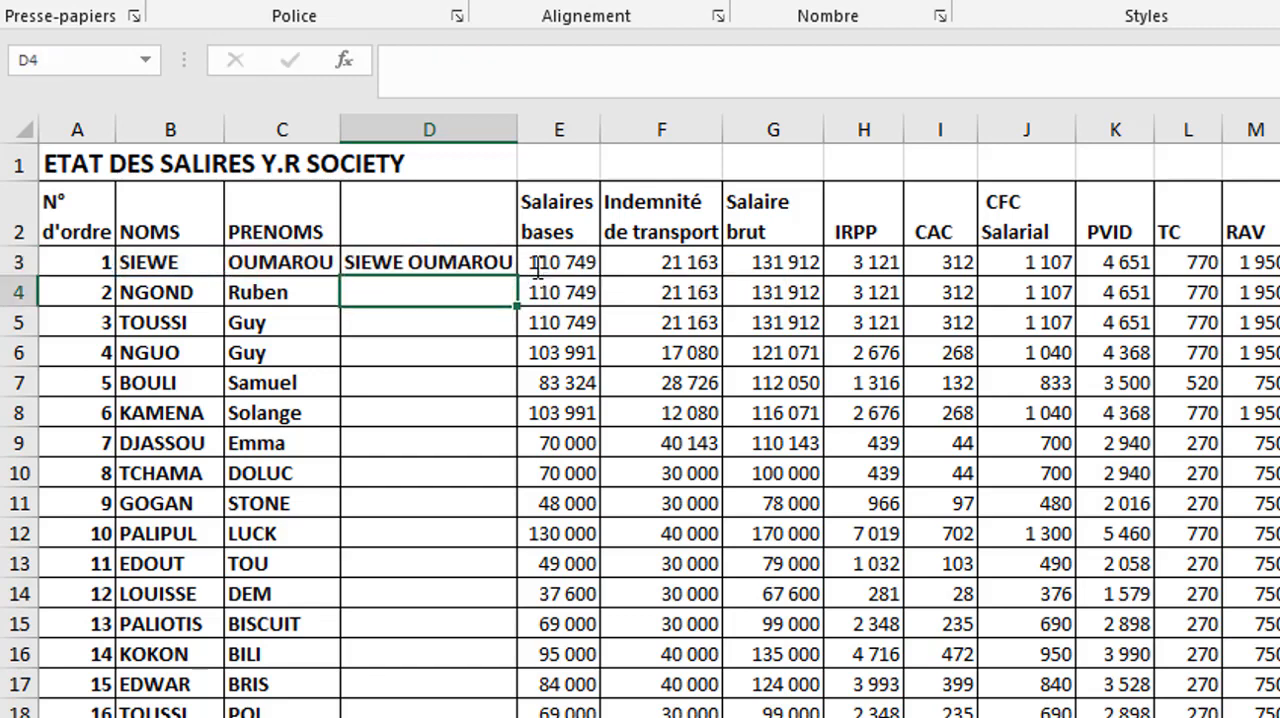
- Fill the concatenation formula from D3 down to all the employee rows
{"action": "left_click", "coordinate": [427, 261]}
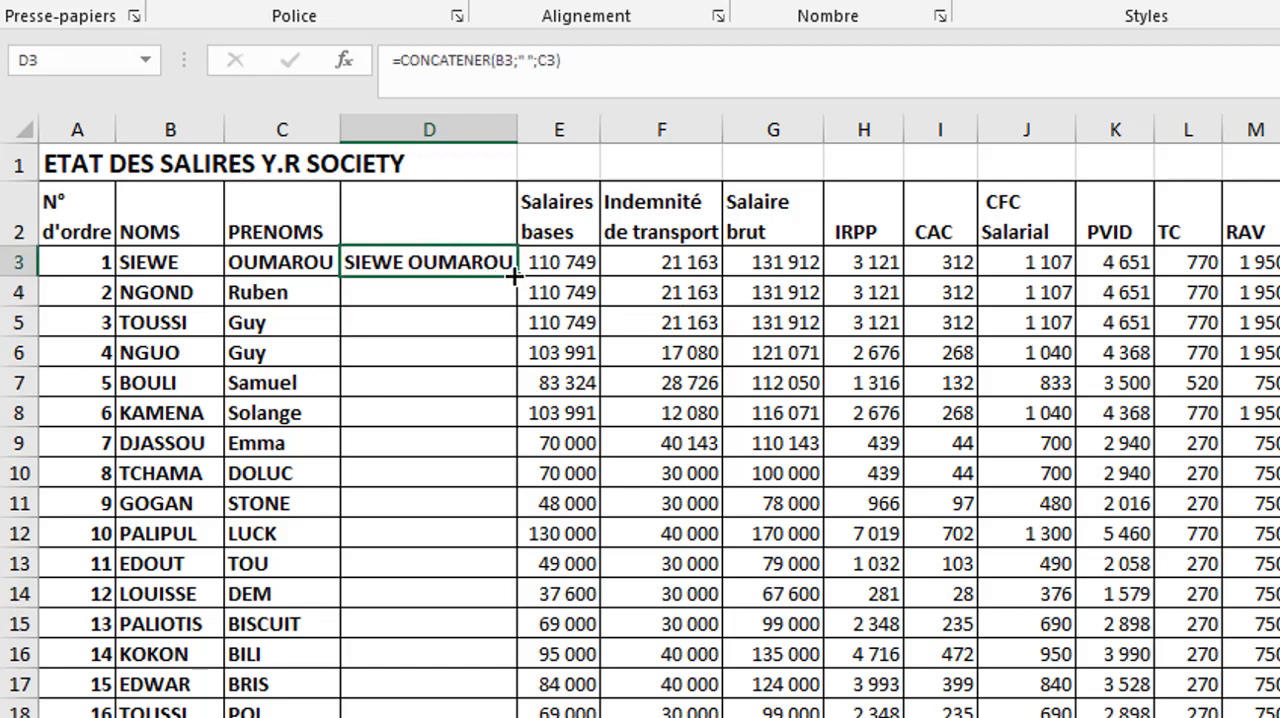
{"action": "double_click", "coordinate": [517, 276]}
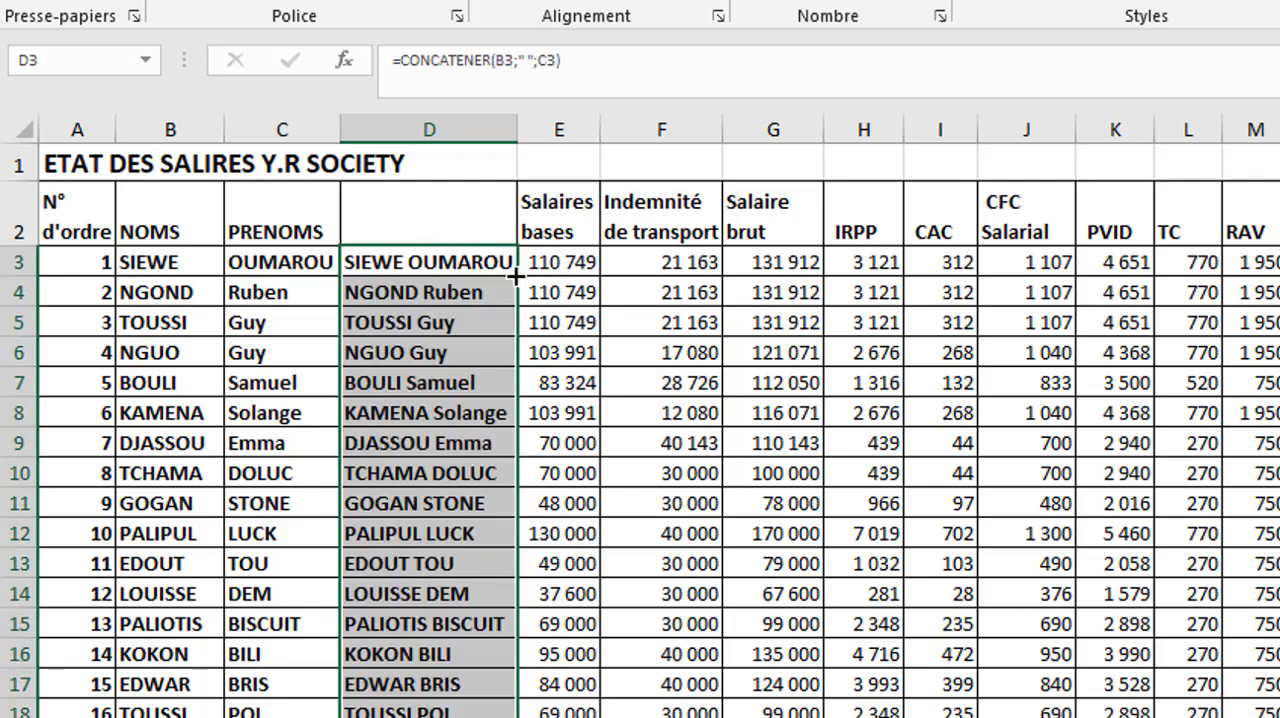
{"action": "left_click", "coordinate": [474, 268]}
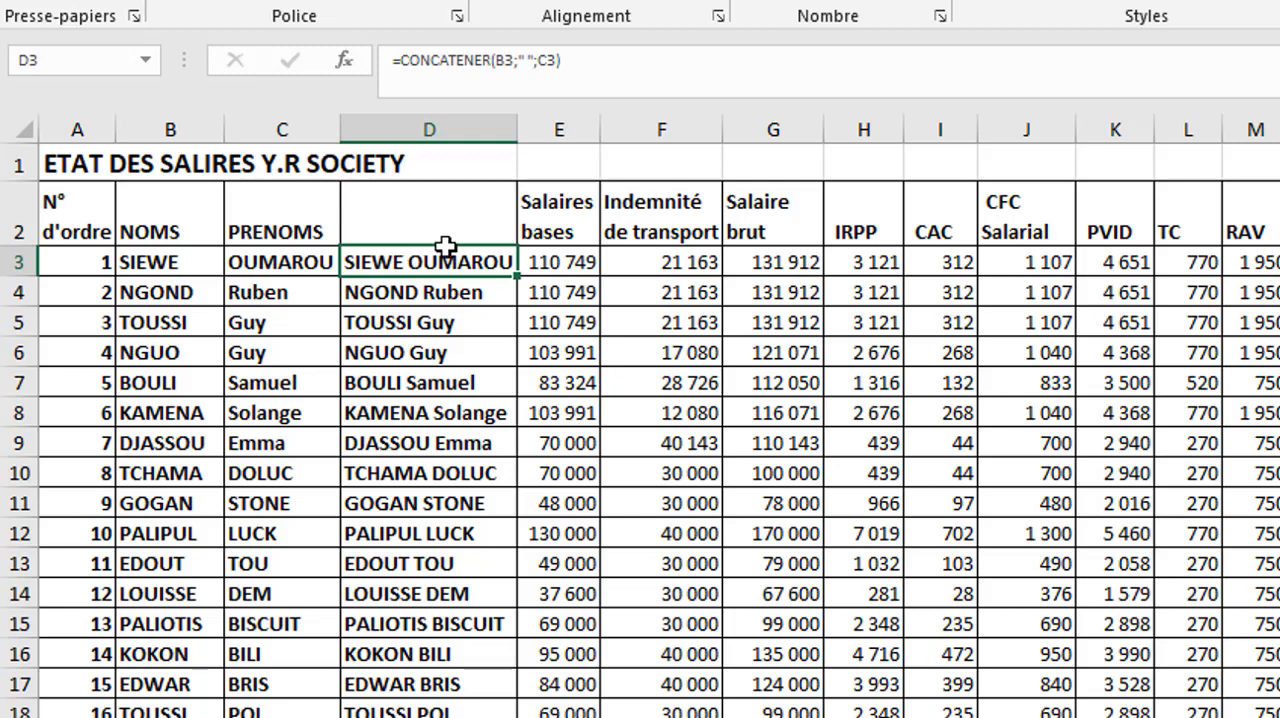
- Insert another blank column directly before the Salaires bases column
{"action": "right_click", "coordinate": [568, 125]}
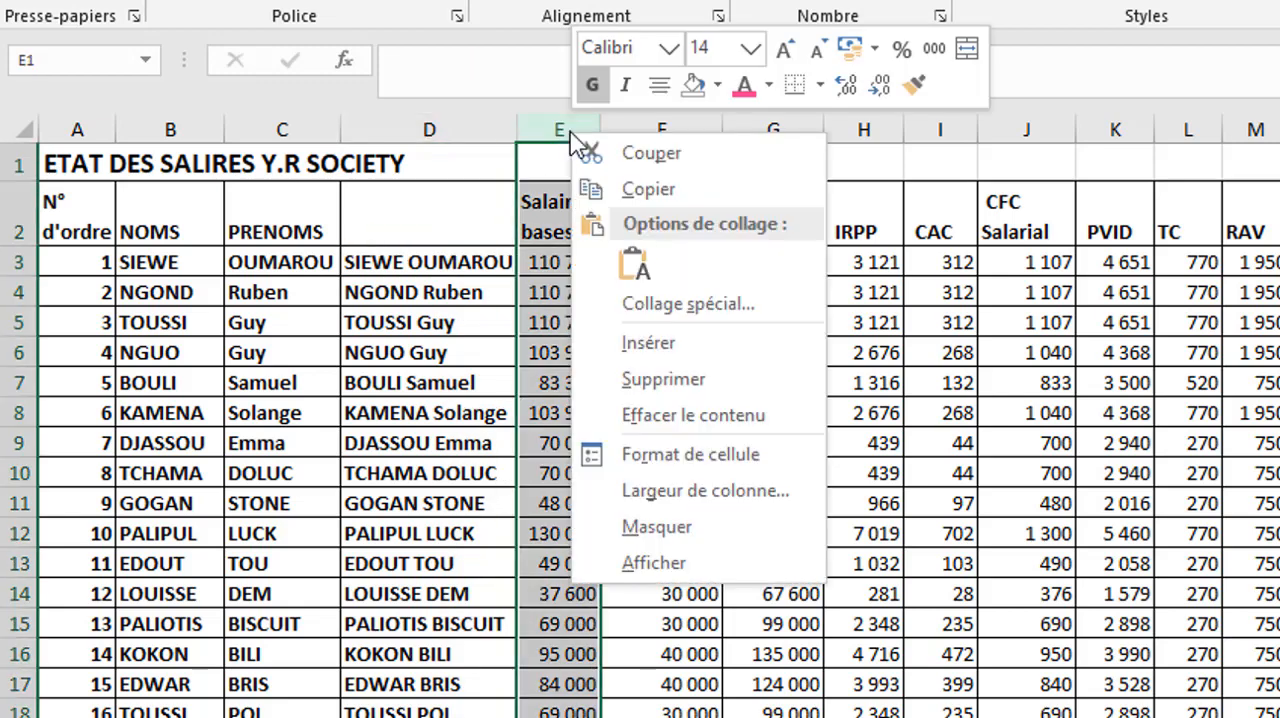
{"action": "left_click", "coordinate": [677, 351]}
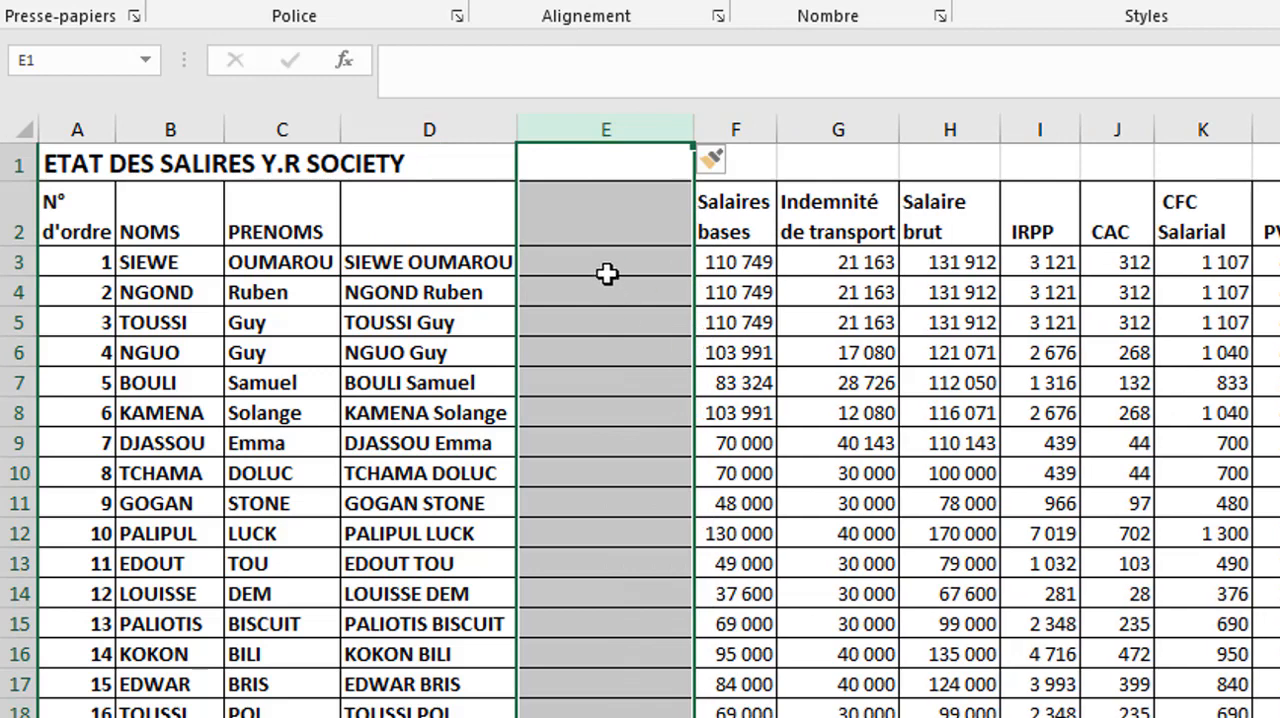
{"action": "left_click", "coordinate": [594, 258]}
- Enter the headers CONCATENER in D2 and minuscule in E2
{"action": "left_click", "coordinate": [452, 218]}
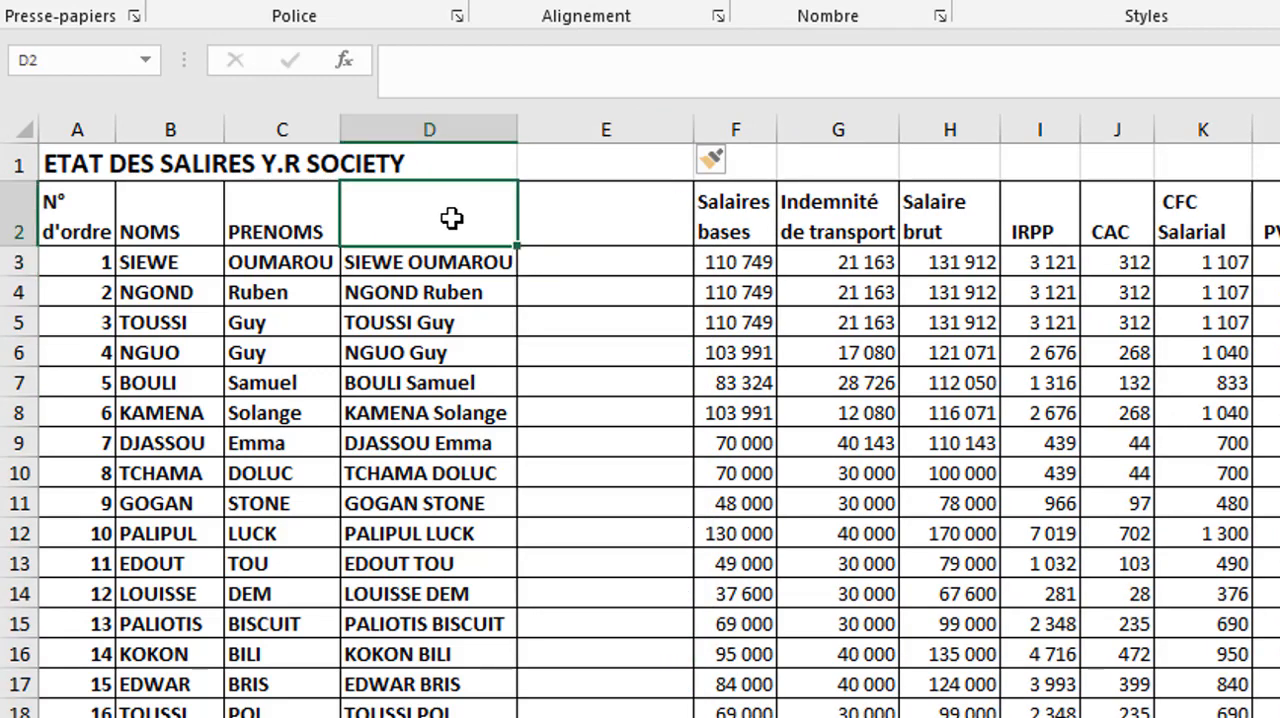
{"action": "type", "text": "concater"}
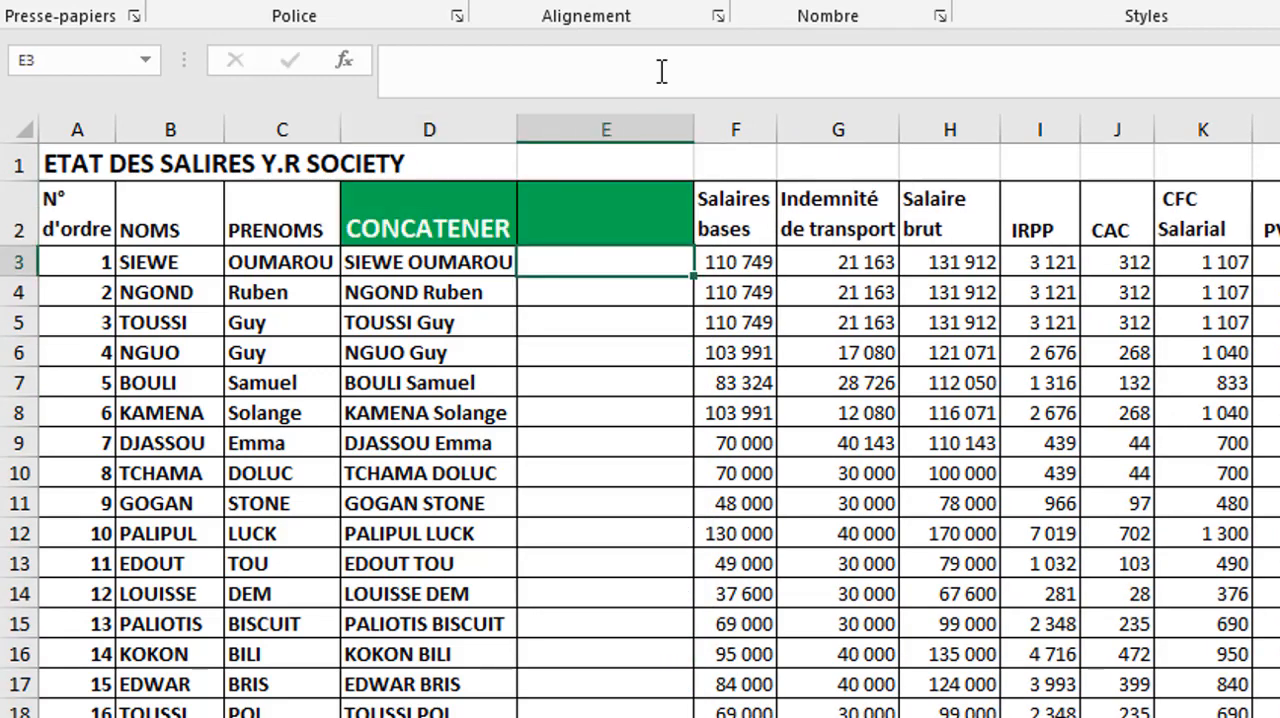
{"action": "left_click", "coordinate": [612, 224]}
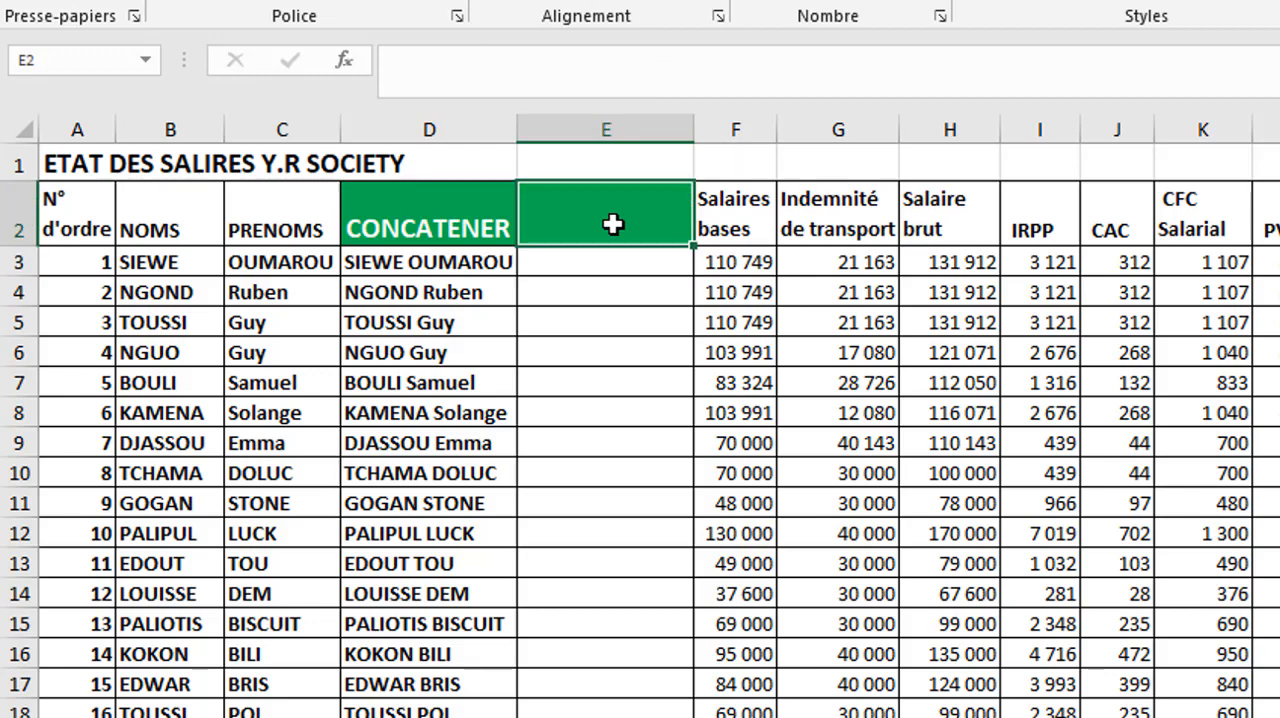
{"action": "type", "text": "minuscule"}
{"action": "key", "text": "Return"}
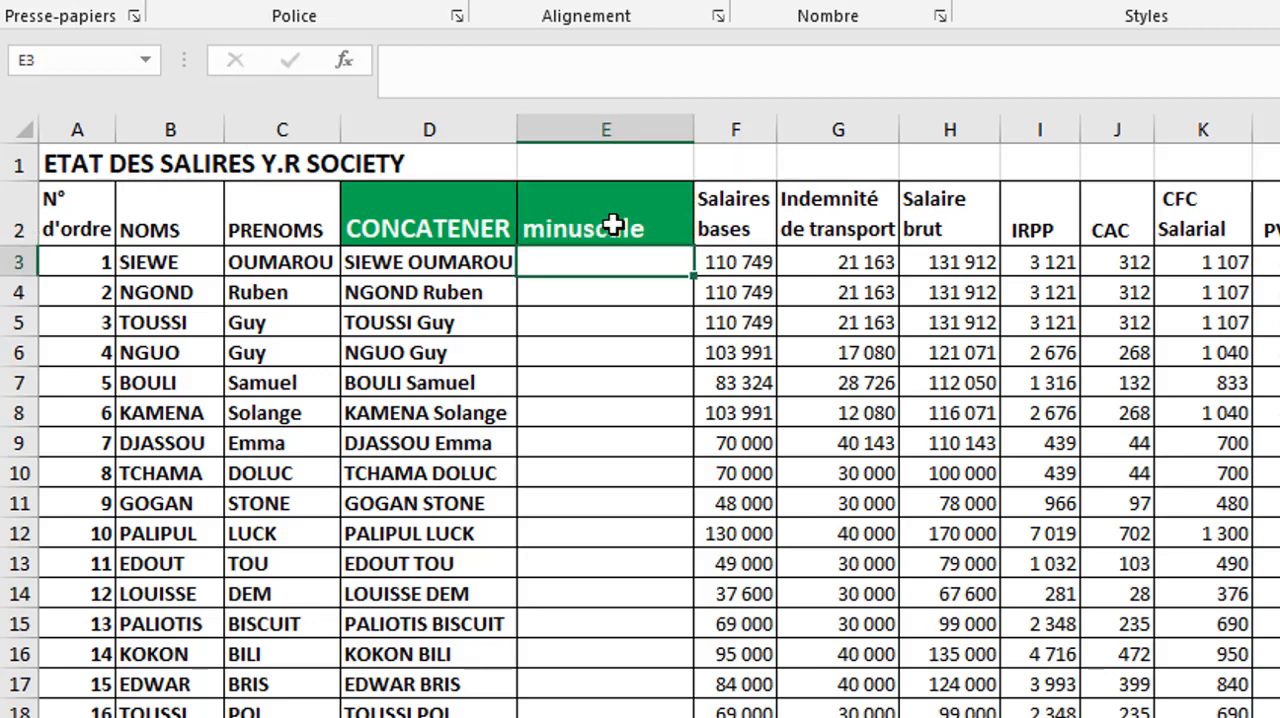
- Enter =MINUSCULE(D3) in cell E3 and fill it down to all the employee rows
{"action": "type", "text": "="}
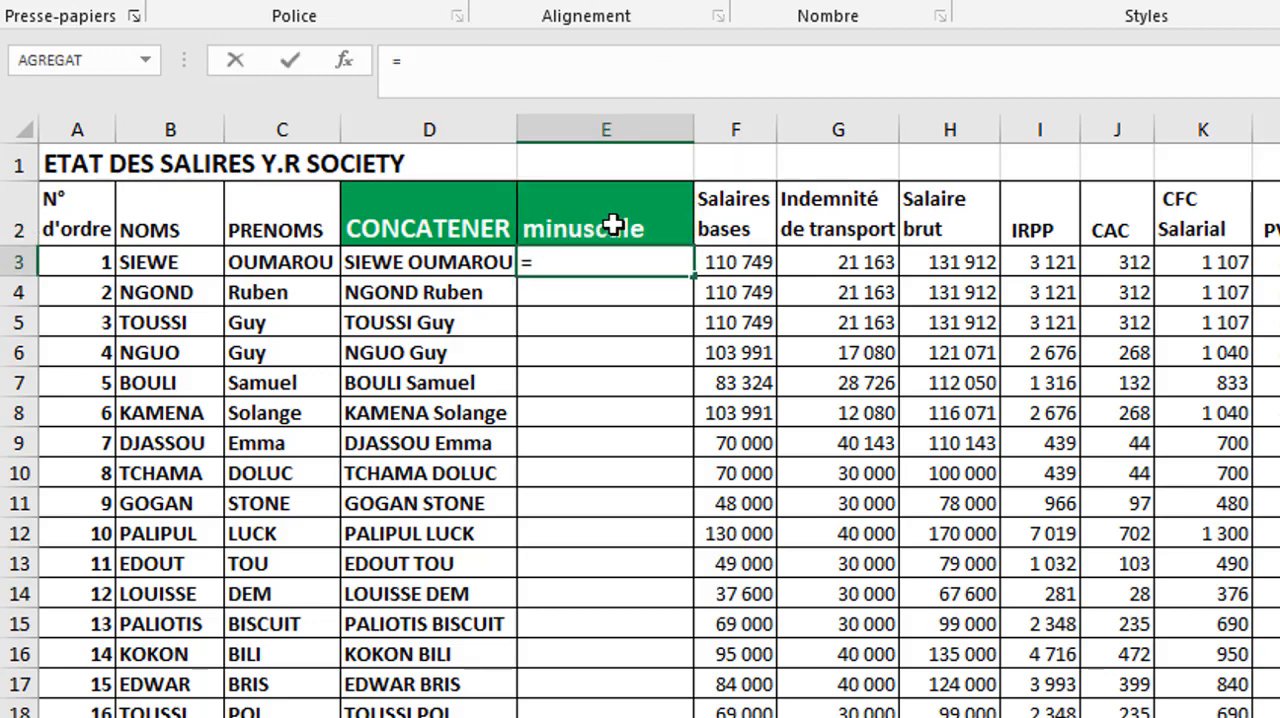
{"action": "type", "text": "mi"}
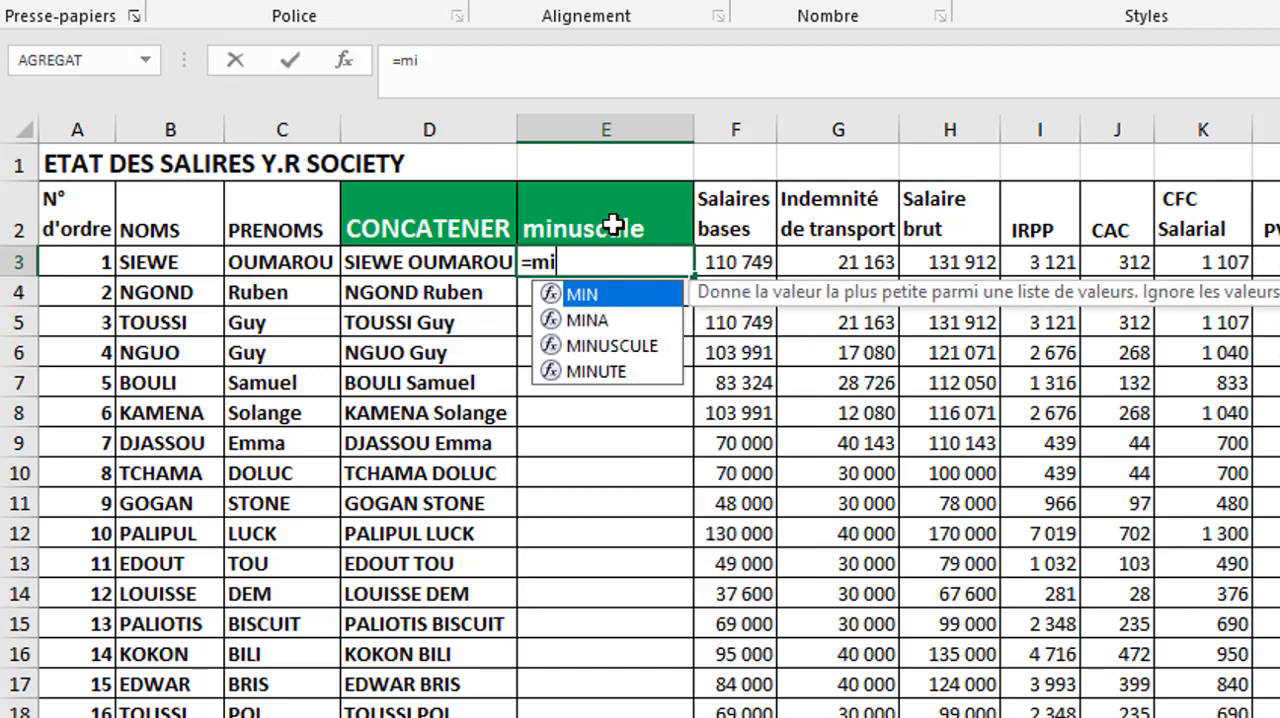
{"action": "double_click", "coordinate": [624, 347]}
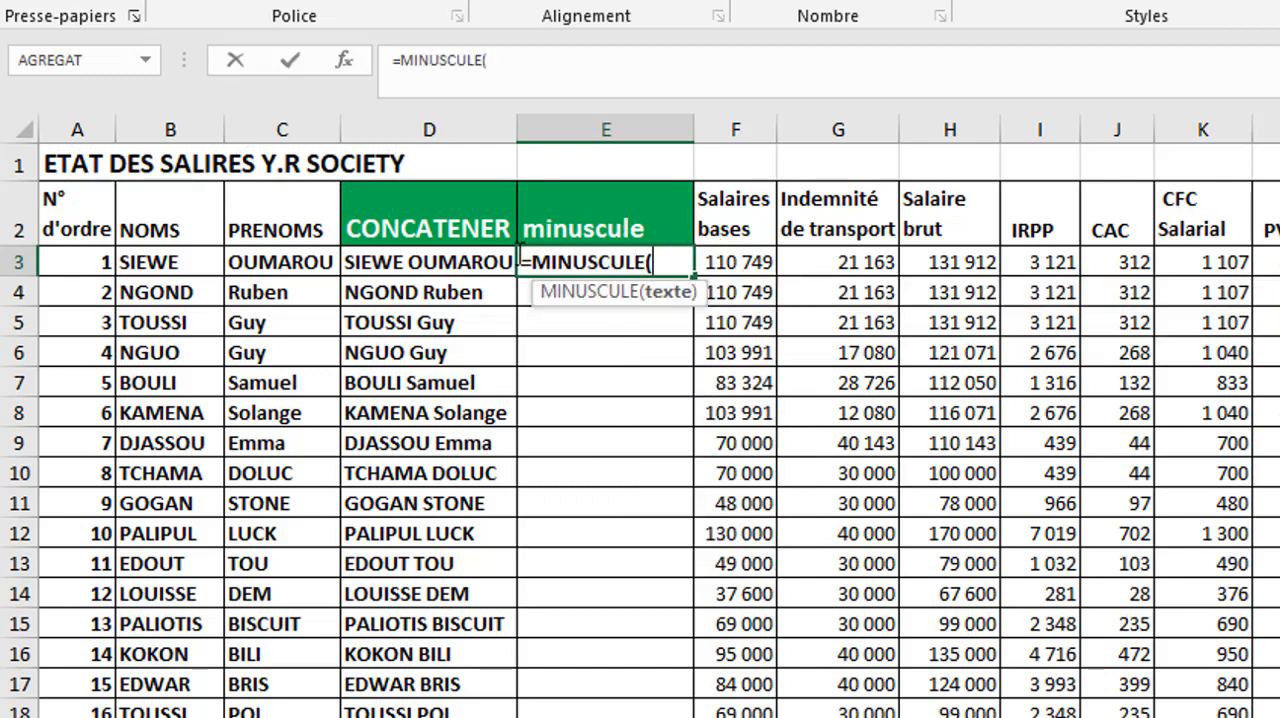
{"action": "left_click", "coordinate": [465, 262]}
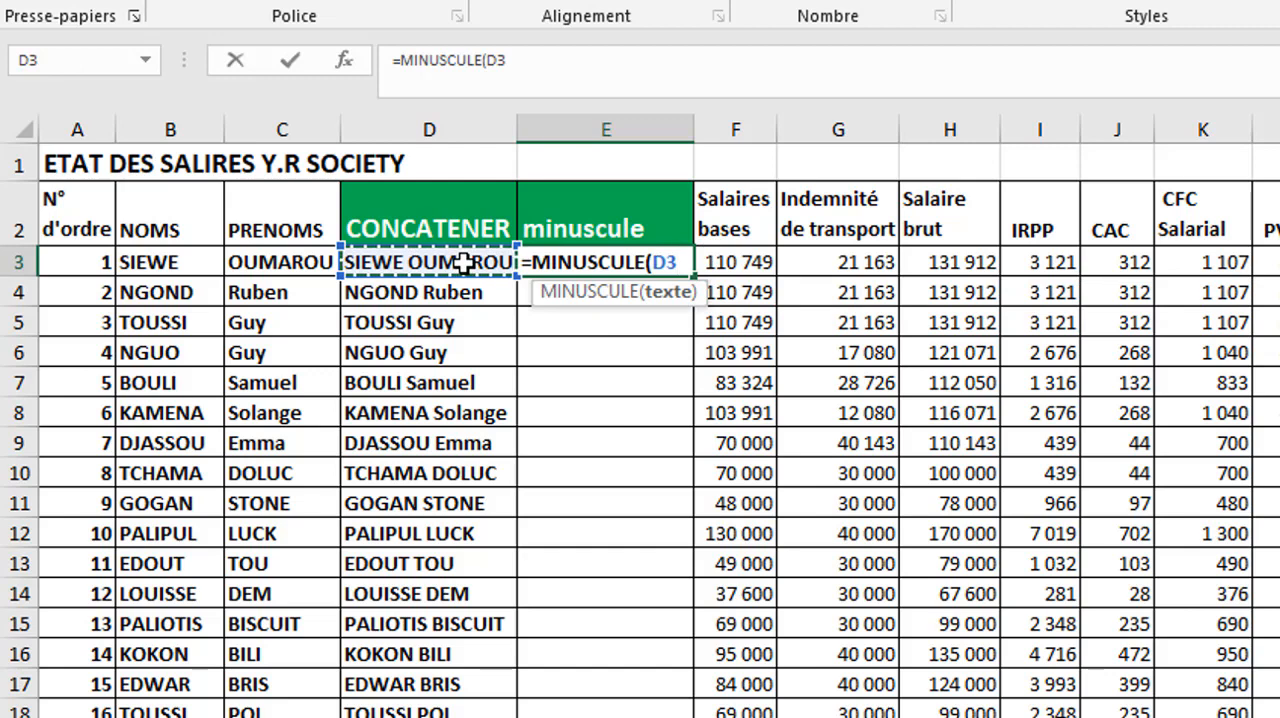
{"action": "type", "text": ")"}
{"action": "key", "text": "Return"}
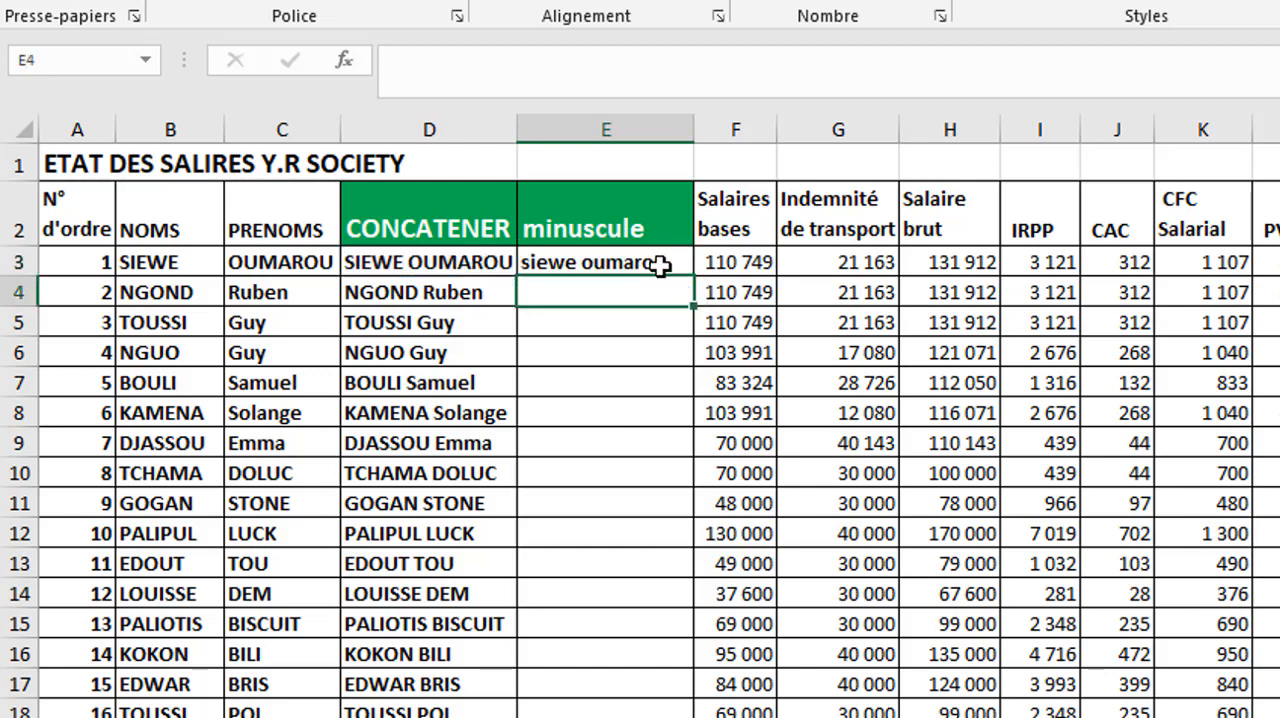
{"action": "left_click", "coordinate": [656, 262]}
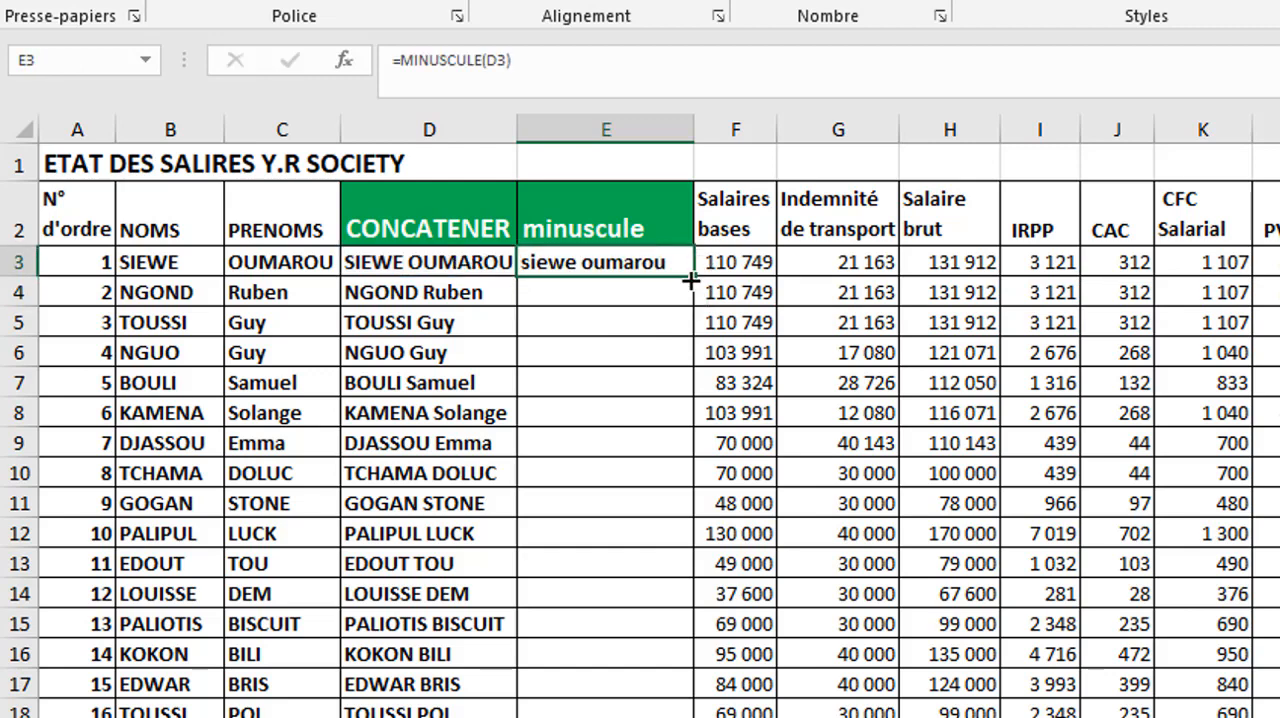
{"action": "double_click", "coordinate": [691, 282]}
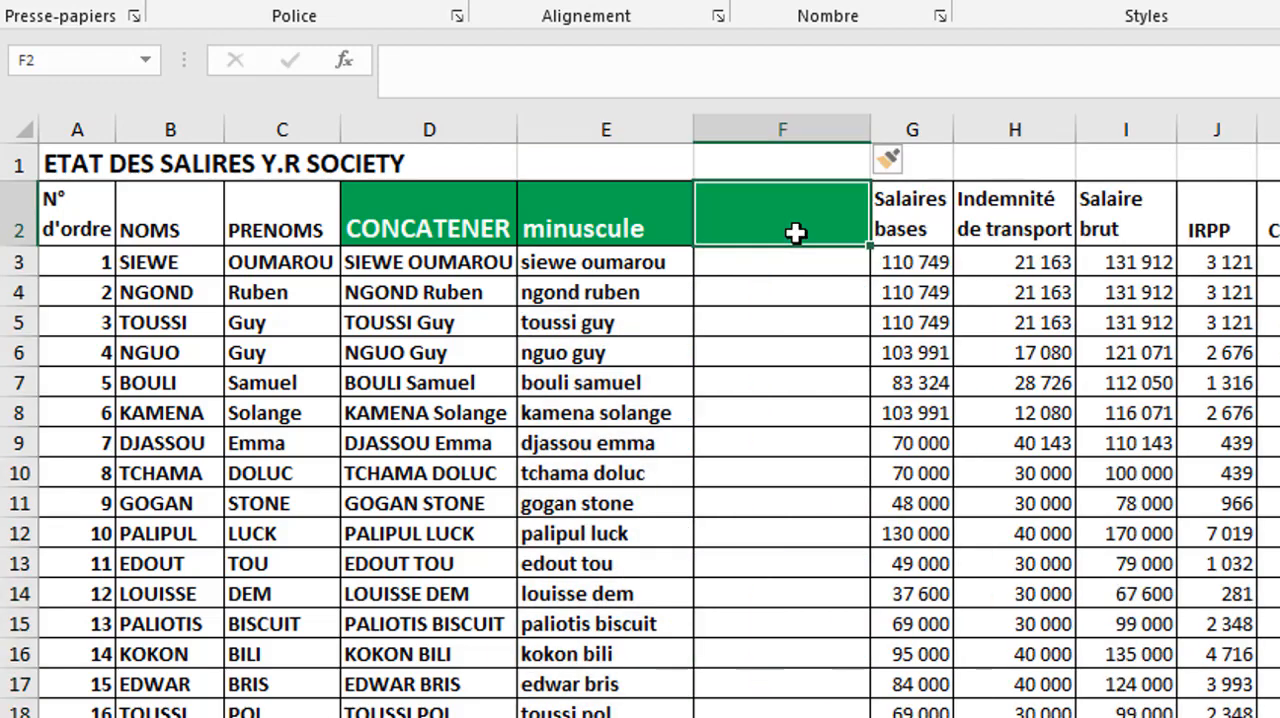
- Enter =MAJUSCULE(D3) in cell F3 and fill it down to all the employee rows
{"action": "type", "text": "majuscule"}
- Enter the header majuscule in cell F2
{"action": "key", "text": "Return"}
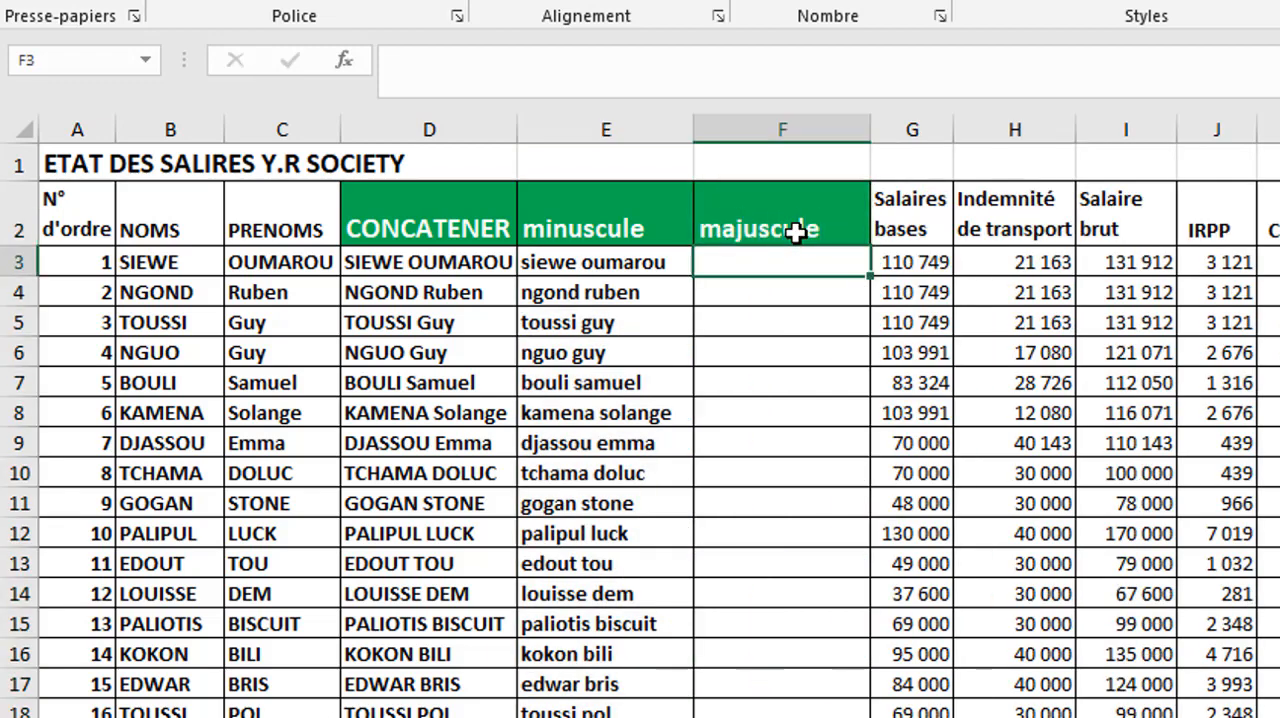
{"action": "type", "text": "m"}
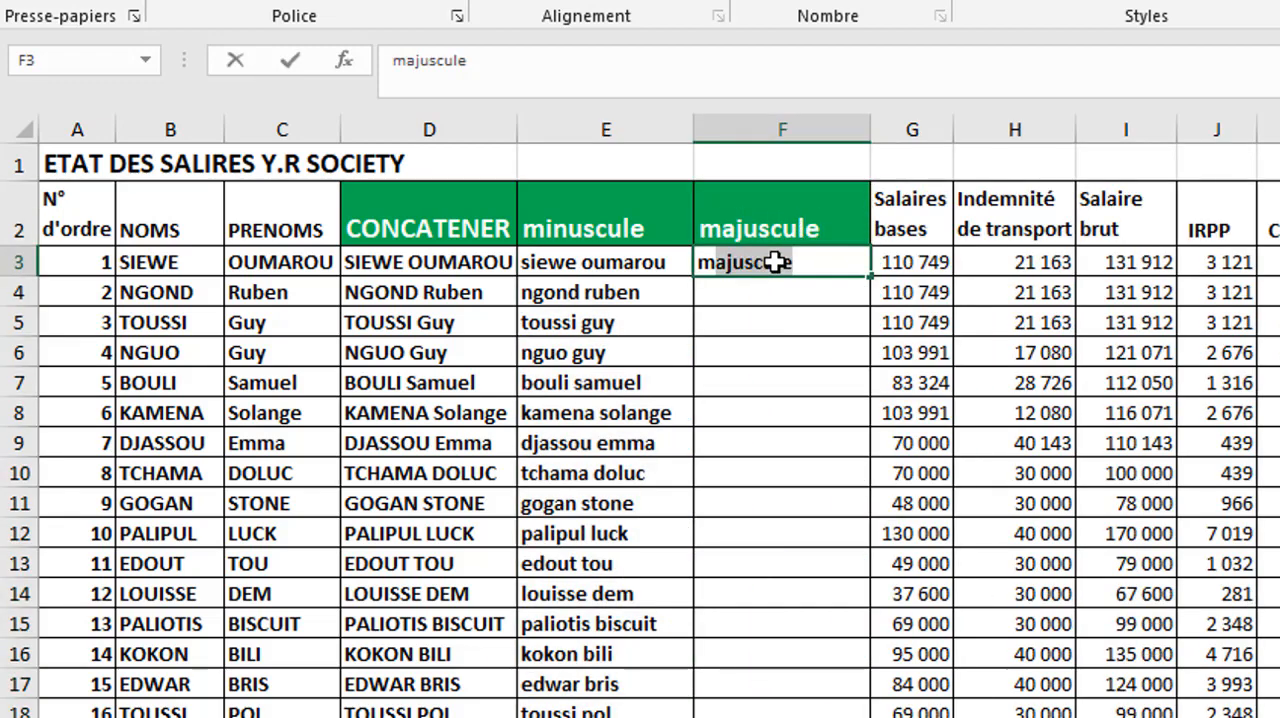
{"action": "key", "text": "BackSpace"}
{"action": "key", "text": "BackSpace"}
{"action": "type", "text": "=m"}
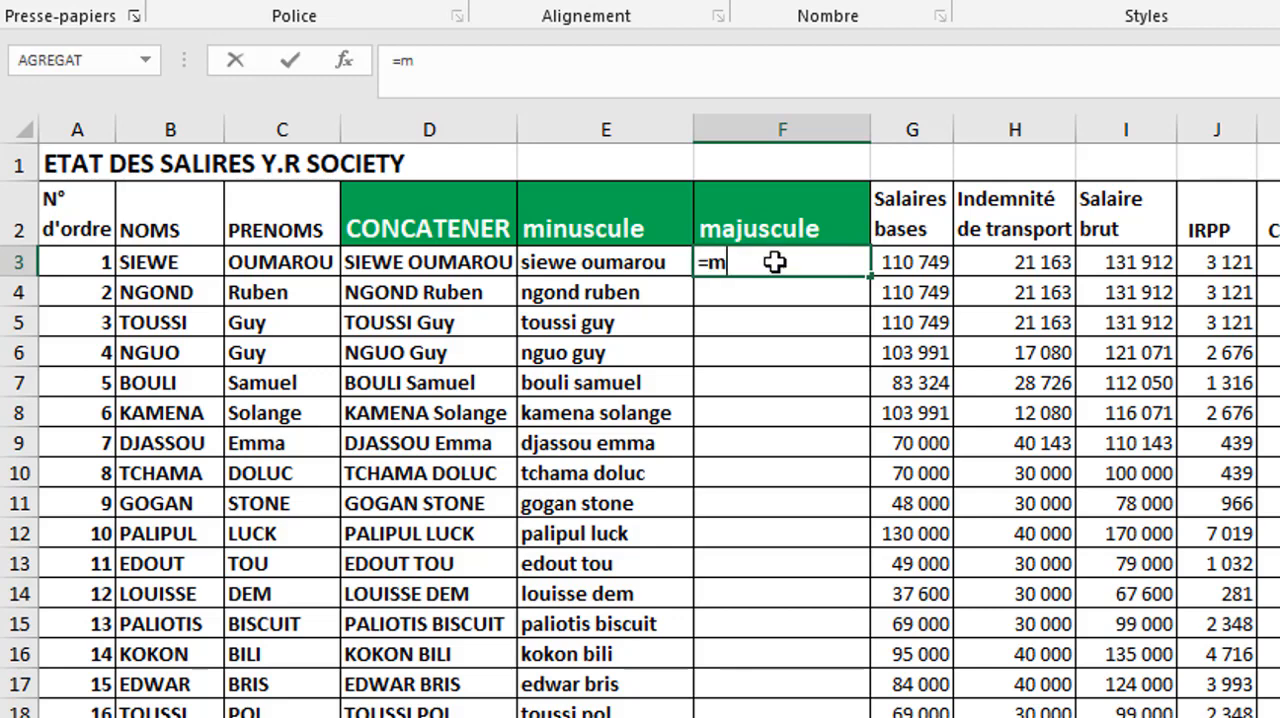
{"action": "type", "text": "aju"}
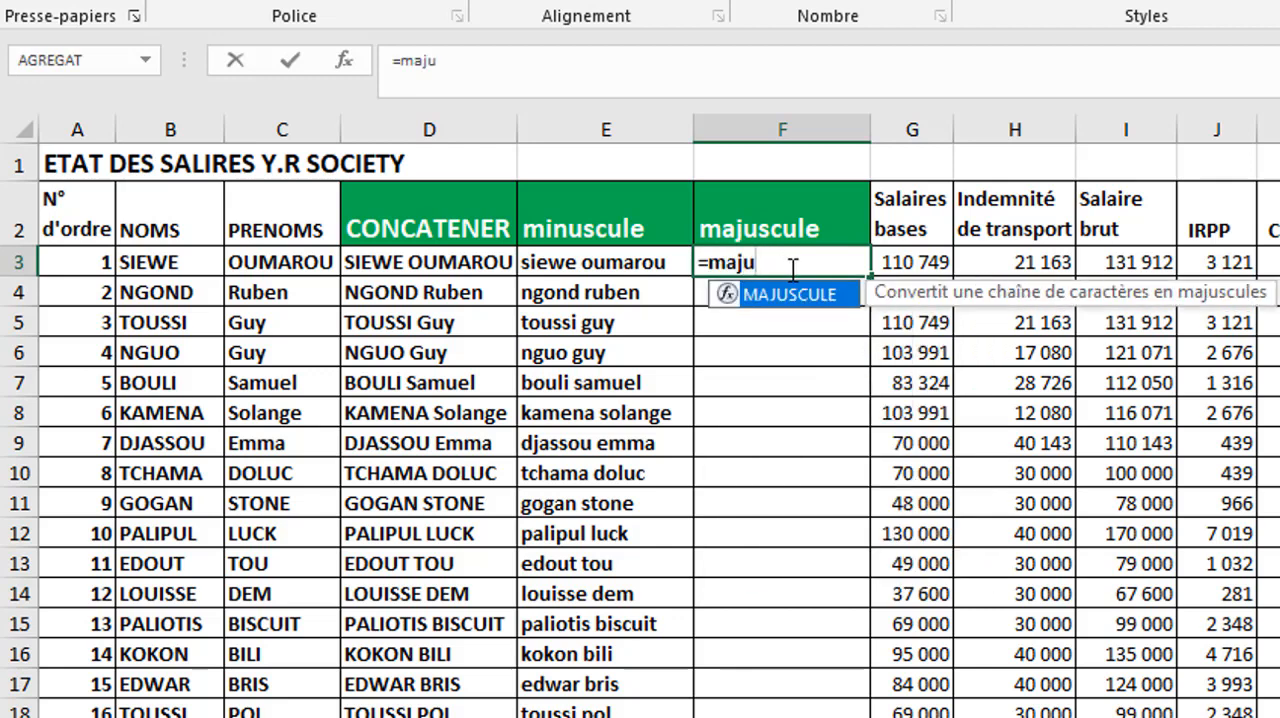
{"action": "double_click", "coordinate": [808, 300]}
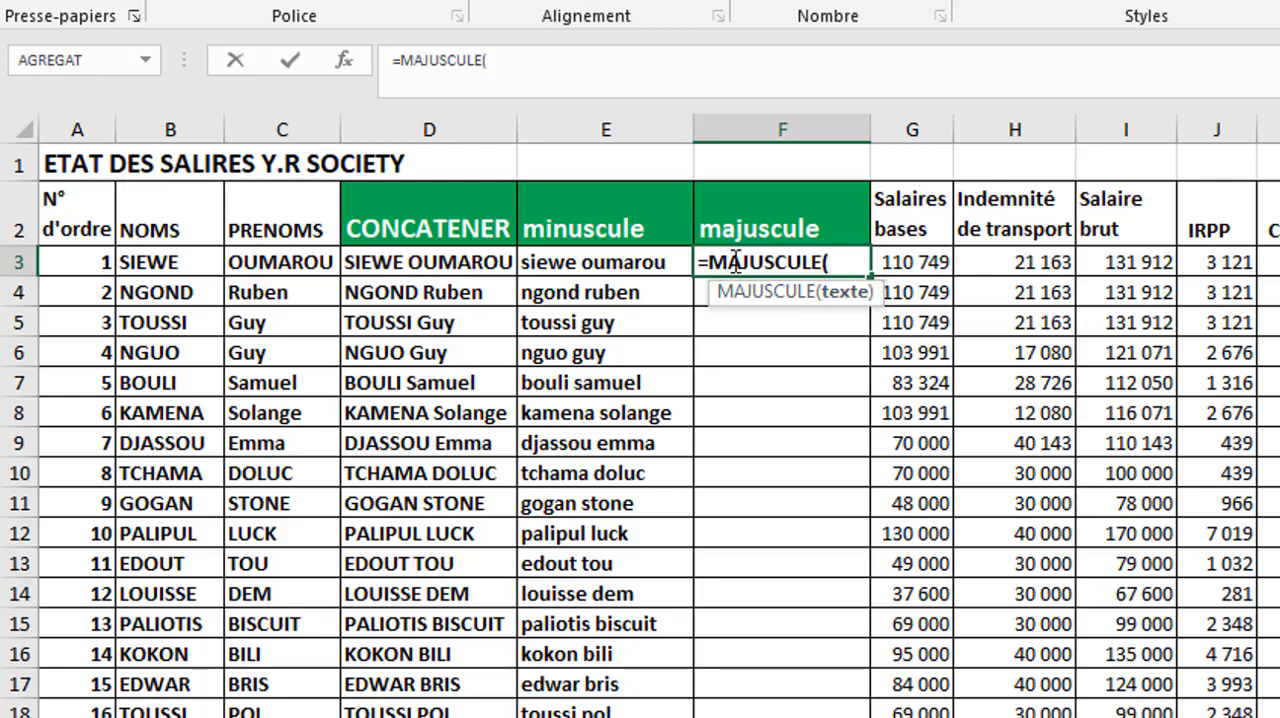
{"action": "left_click", "coordinate": [447, 262]}
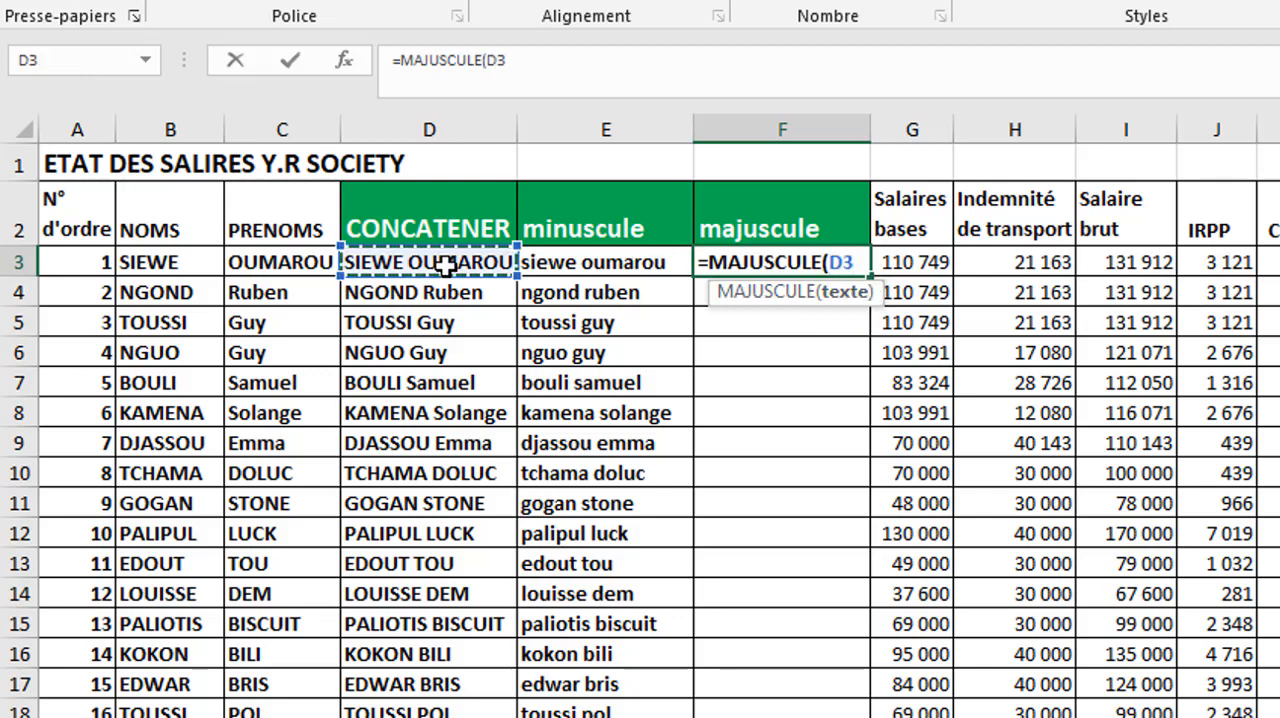
{"action": "type", "text": ")"}
{"action": "key", "text": "Return"}
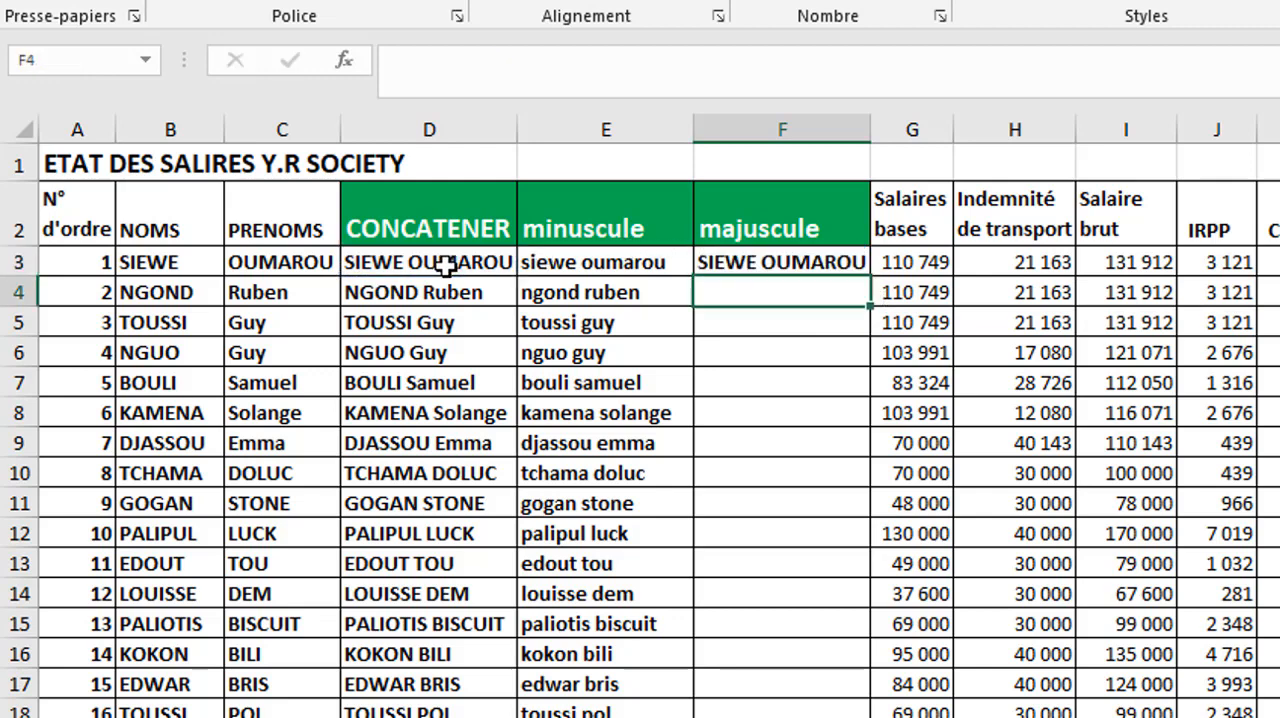
{"action": "left_click", "coordinate": [825, 264]}
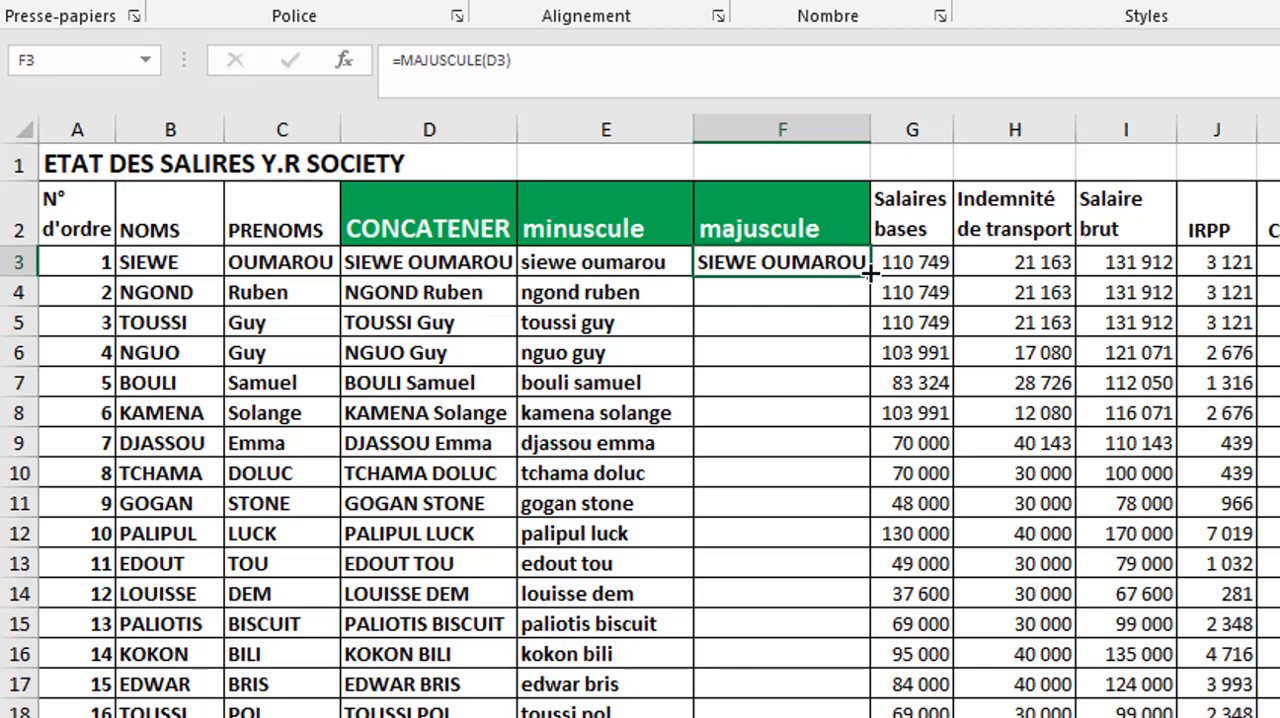
{"action": "double_click", "coordinate": [870, 275]}
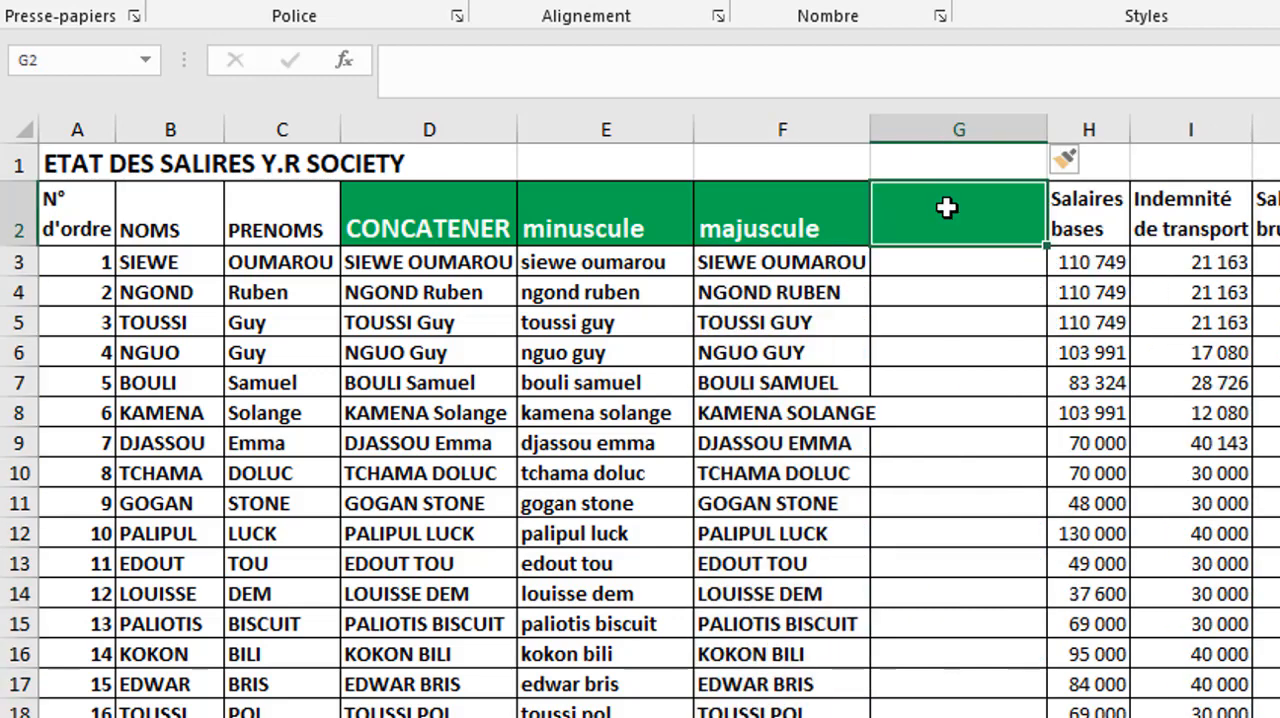
- Enter the header Nom Propre in cell G2
{"action": "double_click", "coordinate": [946, 207]}
{"action": "type", "text": "Nom Propre"}
{"action": "left_click", "coordinate": [944, 258]}
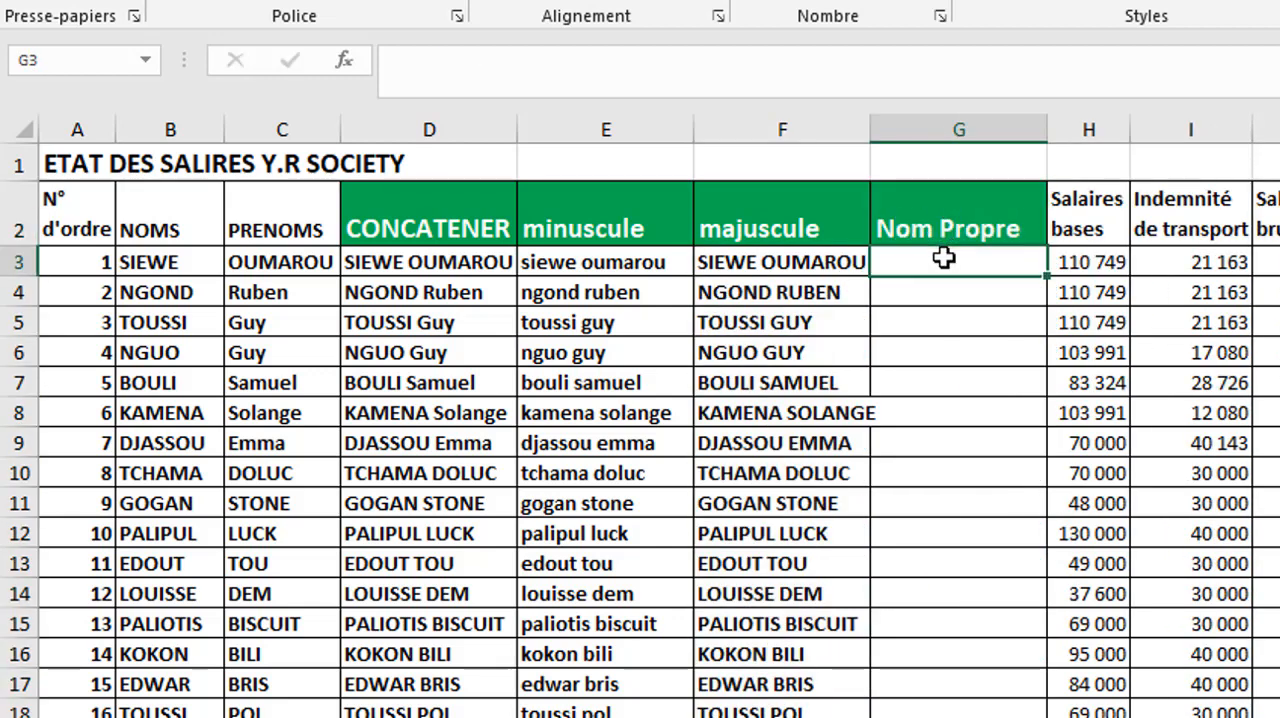
- Enter =NOMPROPRE(D3) in cell G3 and fill it down to all the employee rows
{"action": "type", "text": "=nom"}
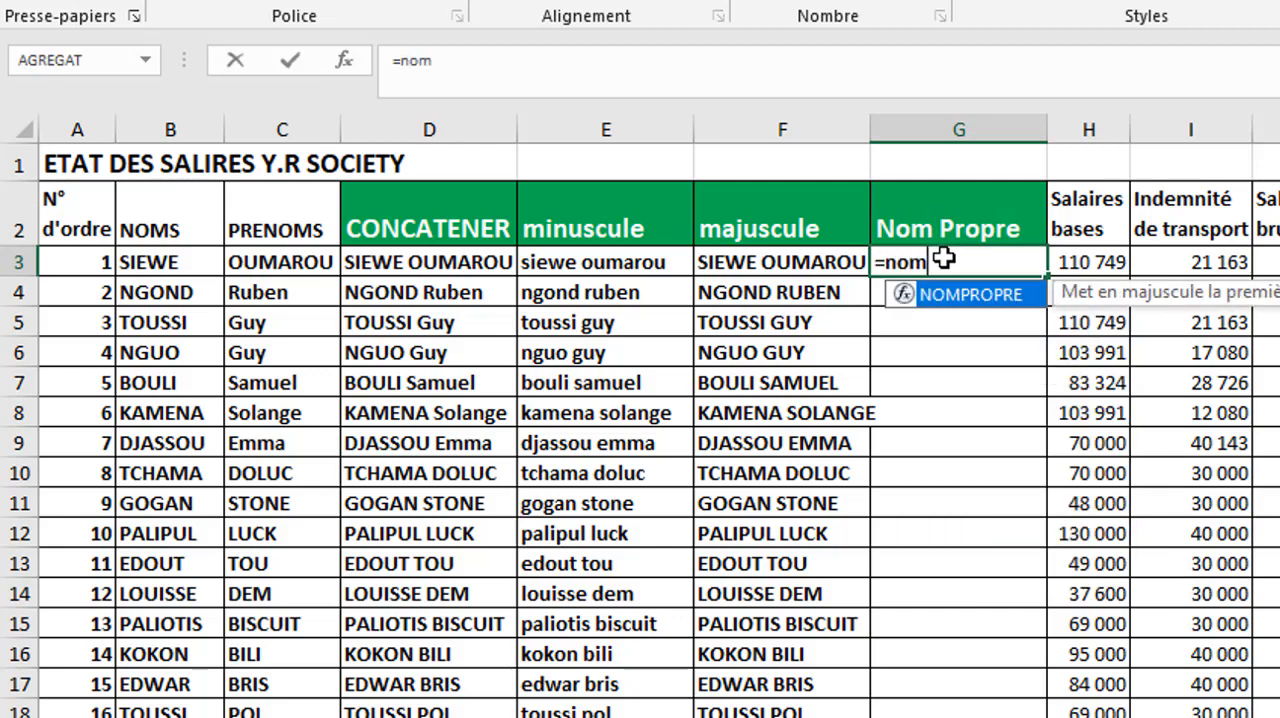
{"action": "double_click", "coordinate": [1028, 300]}
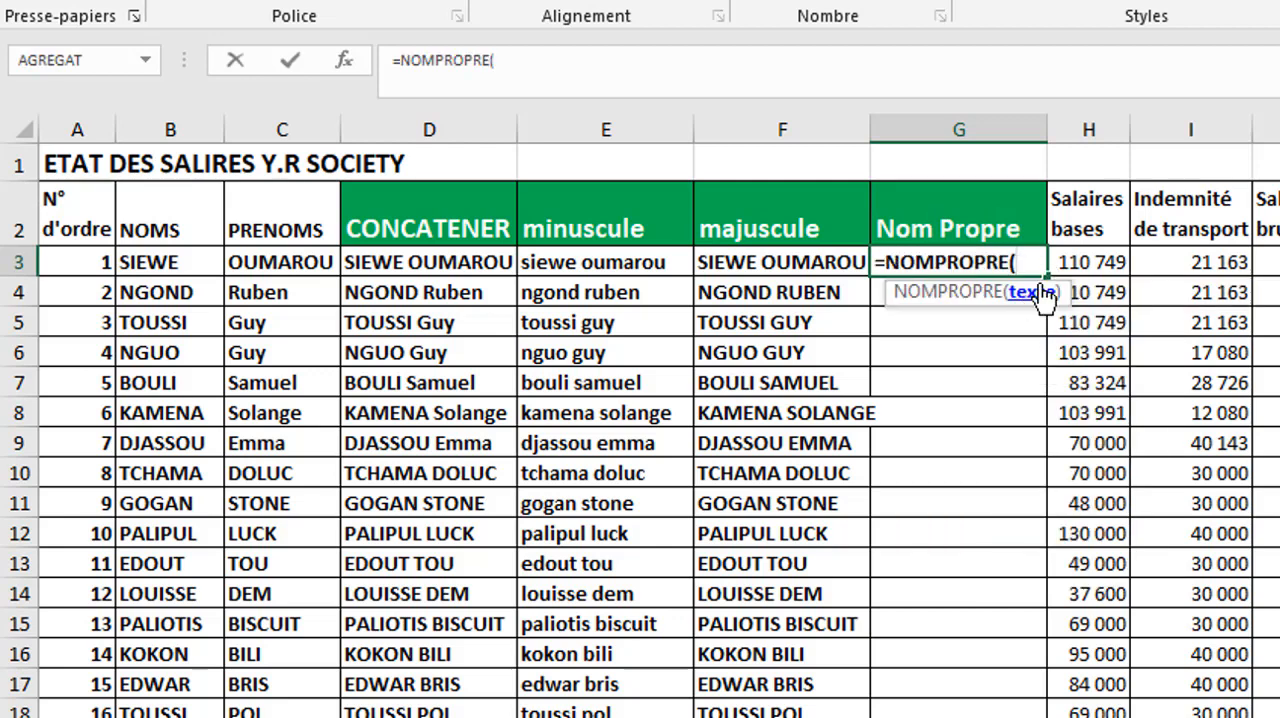
{"action": "left_click", "coordinate": [486, 258]}
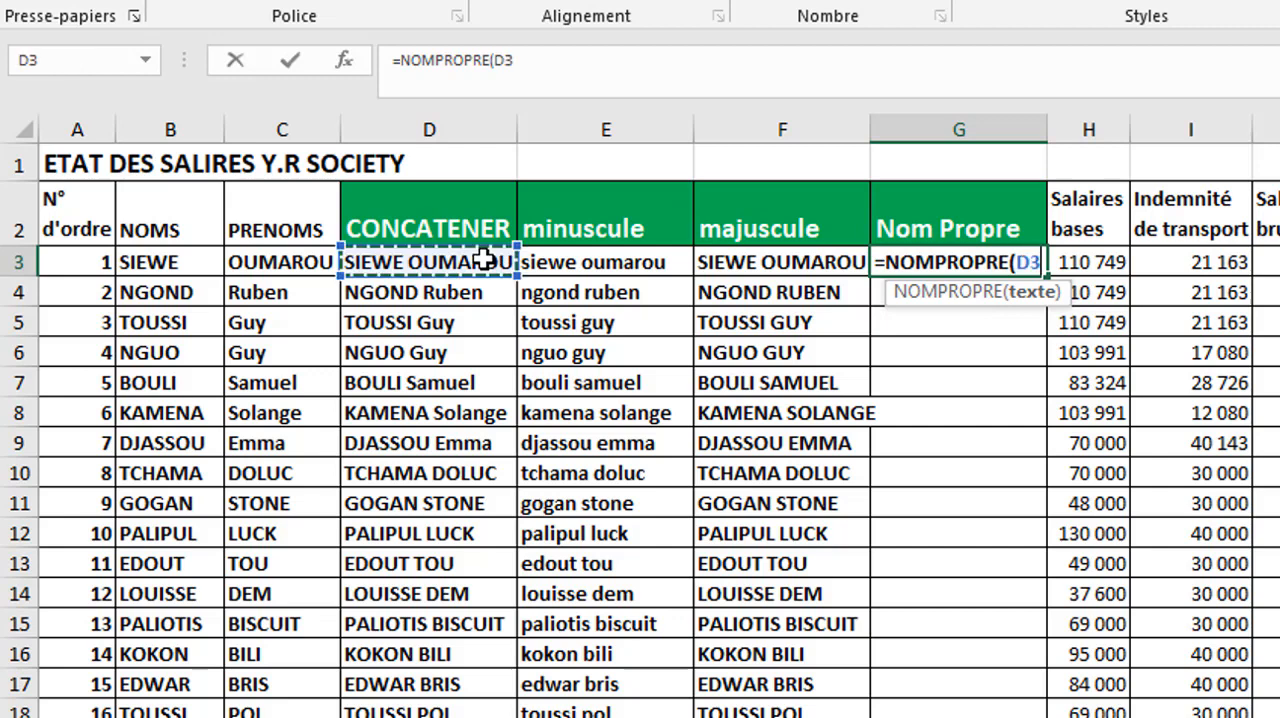
{"action": "key", "text": "Return"}
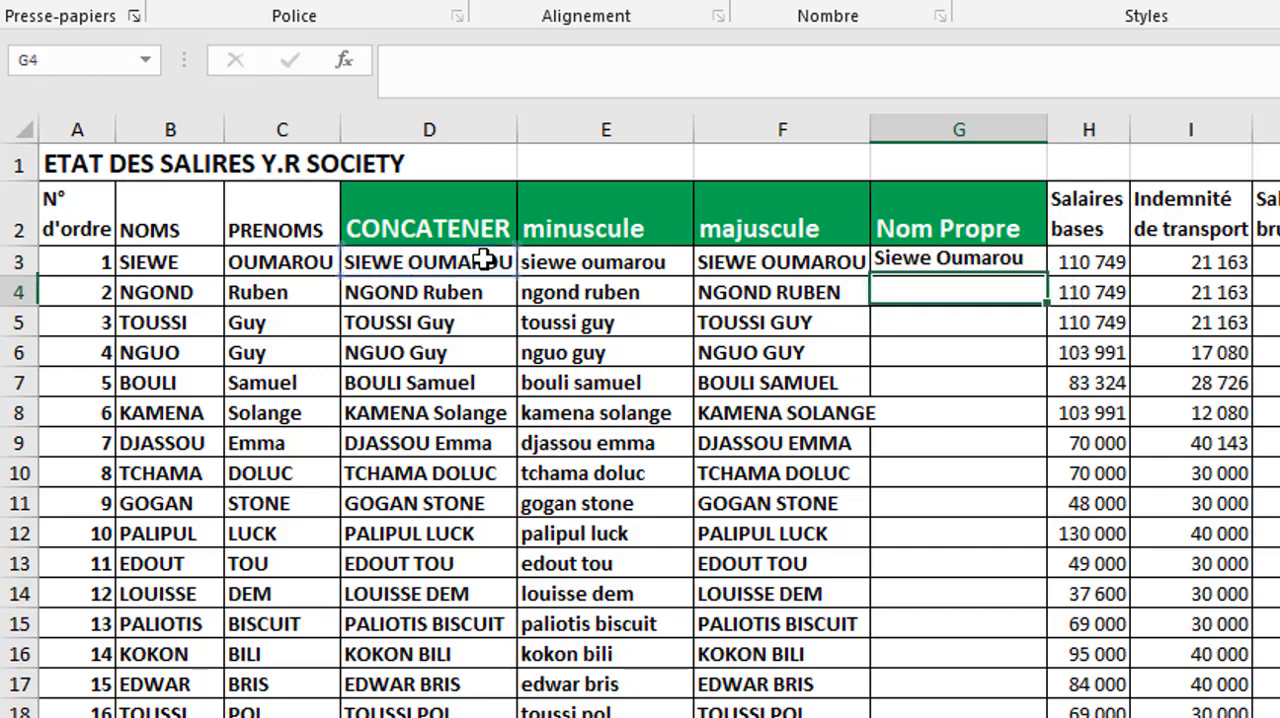
{"action": "left_click", "coordinate": [897, 262]}
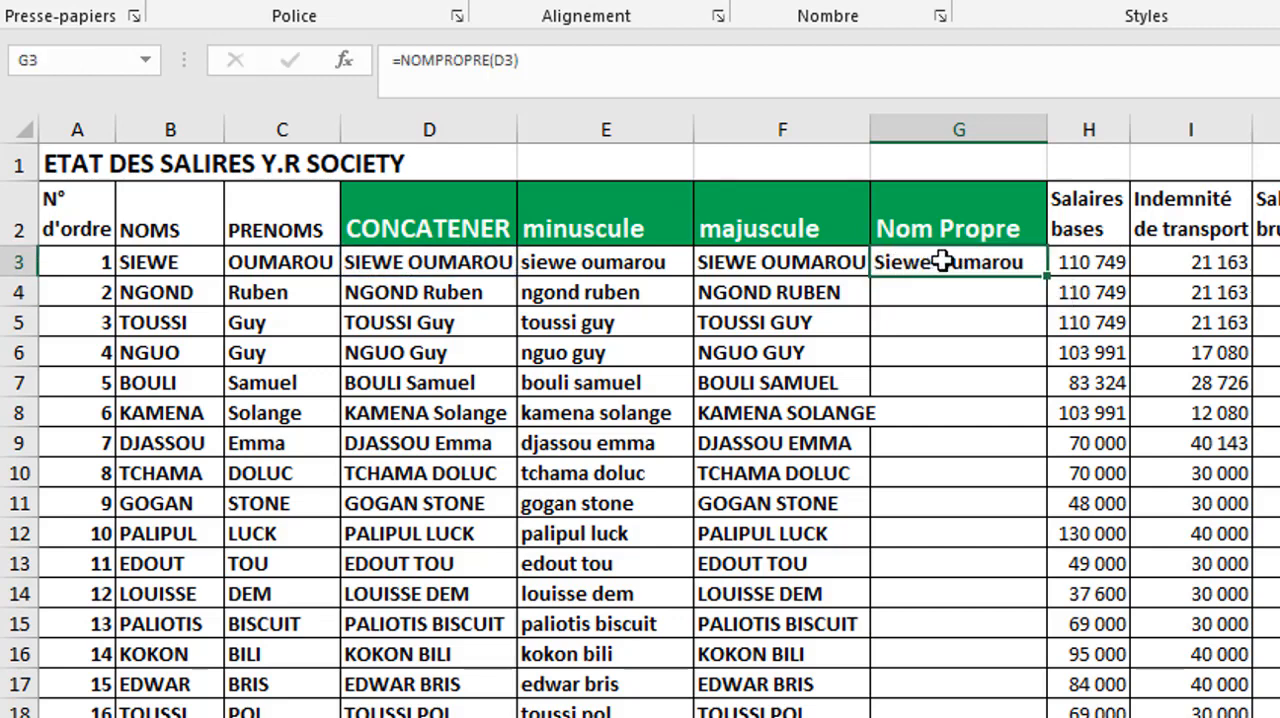
{"action": "double_click", "coordinate": [1051, 272]}
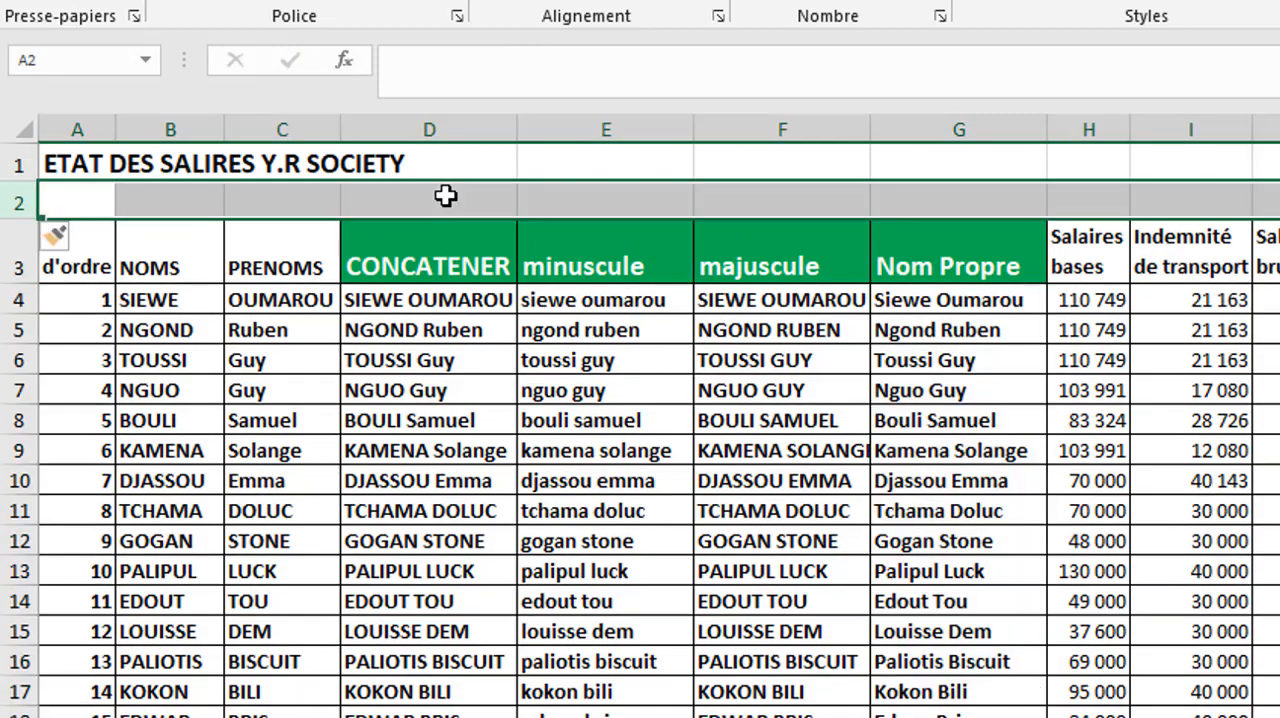
- Enter the number 01 in cell D2, above the CONCATENER header
{"action": "left_click", "coordinate": [446, 196]}
{"action": "type", "text": "01"}
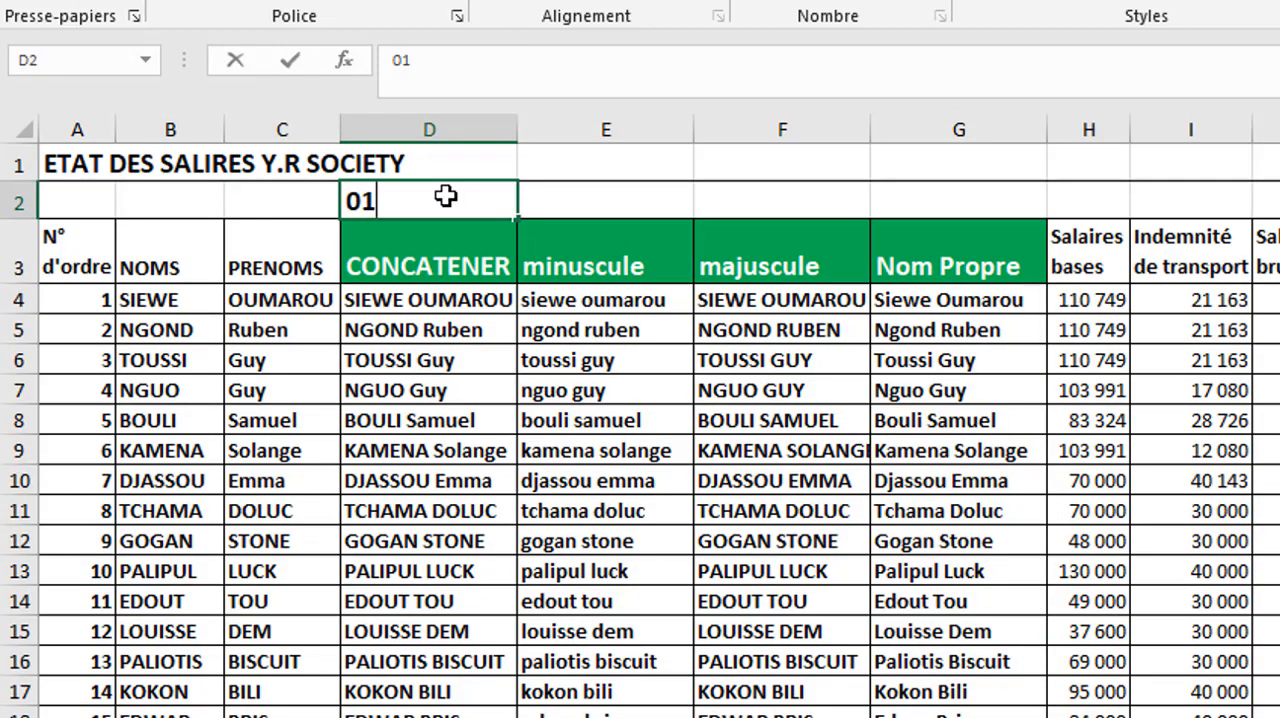
{"action": "key", "text": "Tab"}
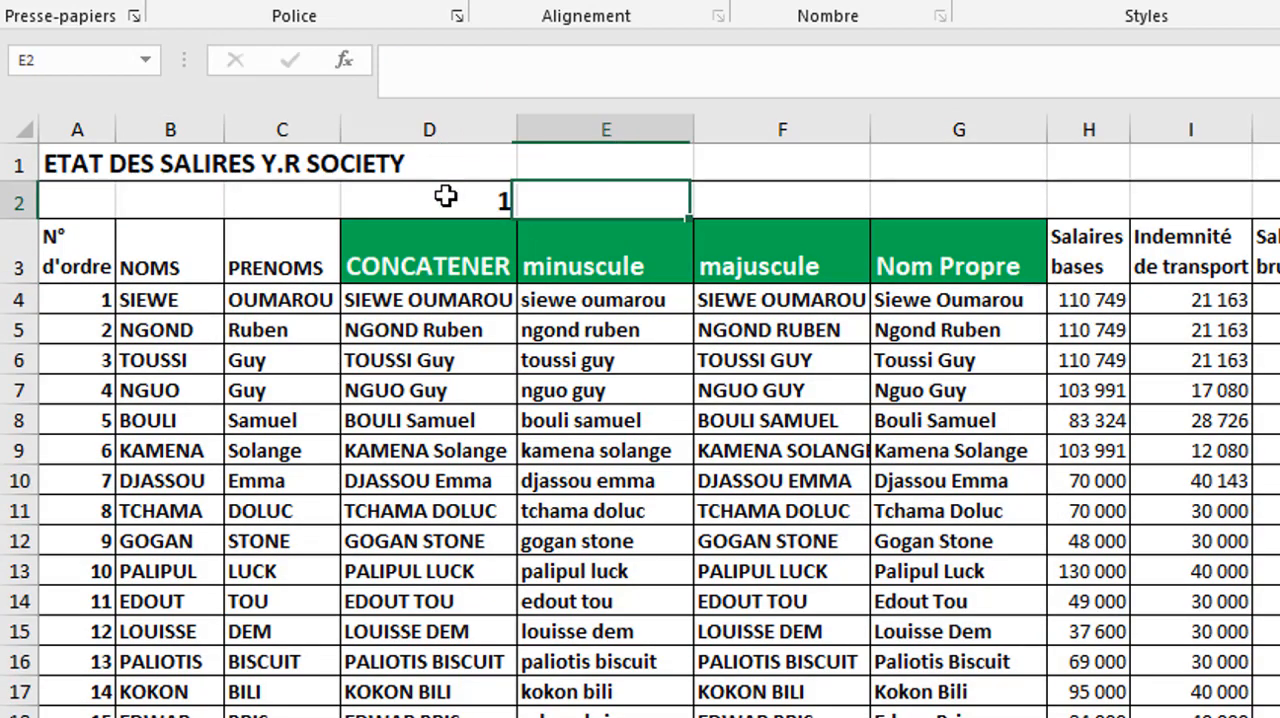
- Merge and center cells E2:G2 above the three case-conversion headers and enter 02 in the merged cell
{"action": "left_click_drag", "start_coordinate": [633, 202], "coordinate": [908, 198]}
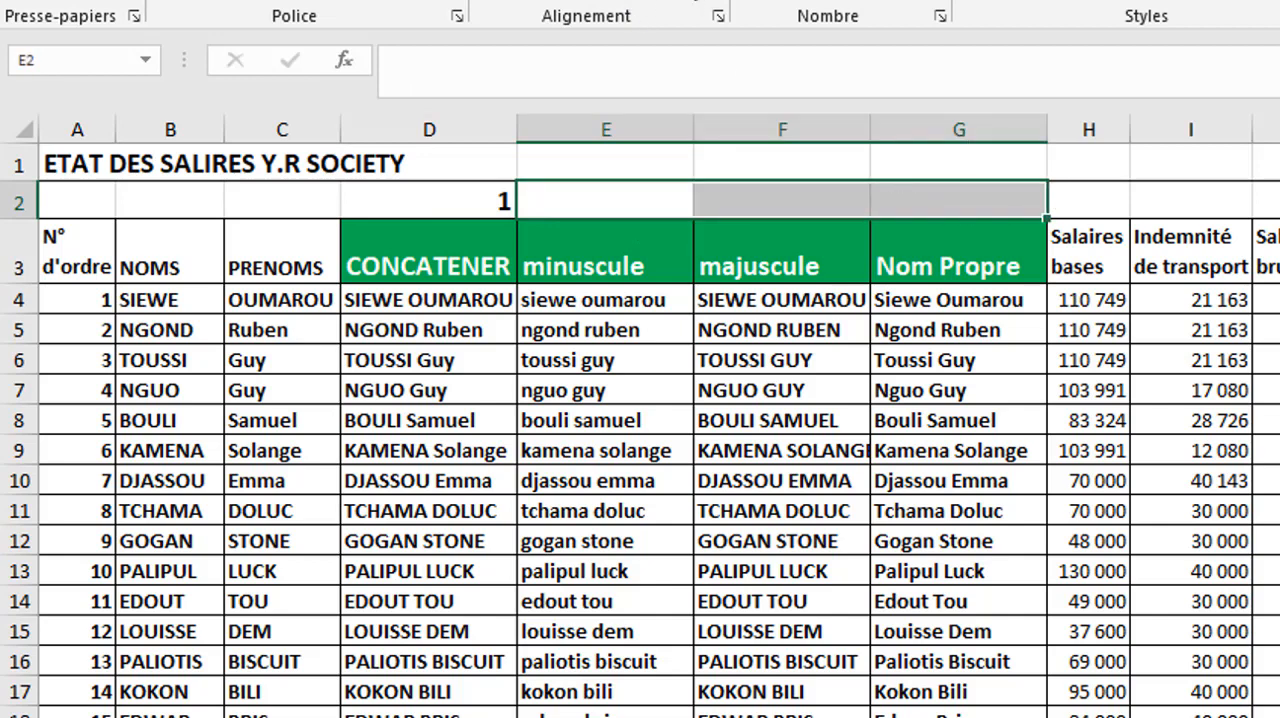
{"action": "left_click", "coordinate": [636, 1]}
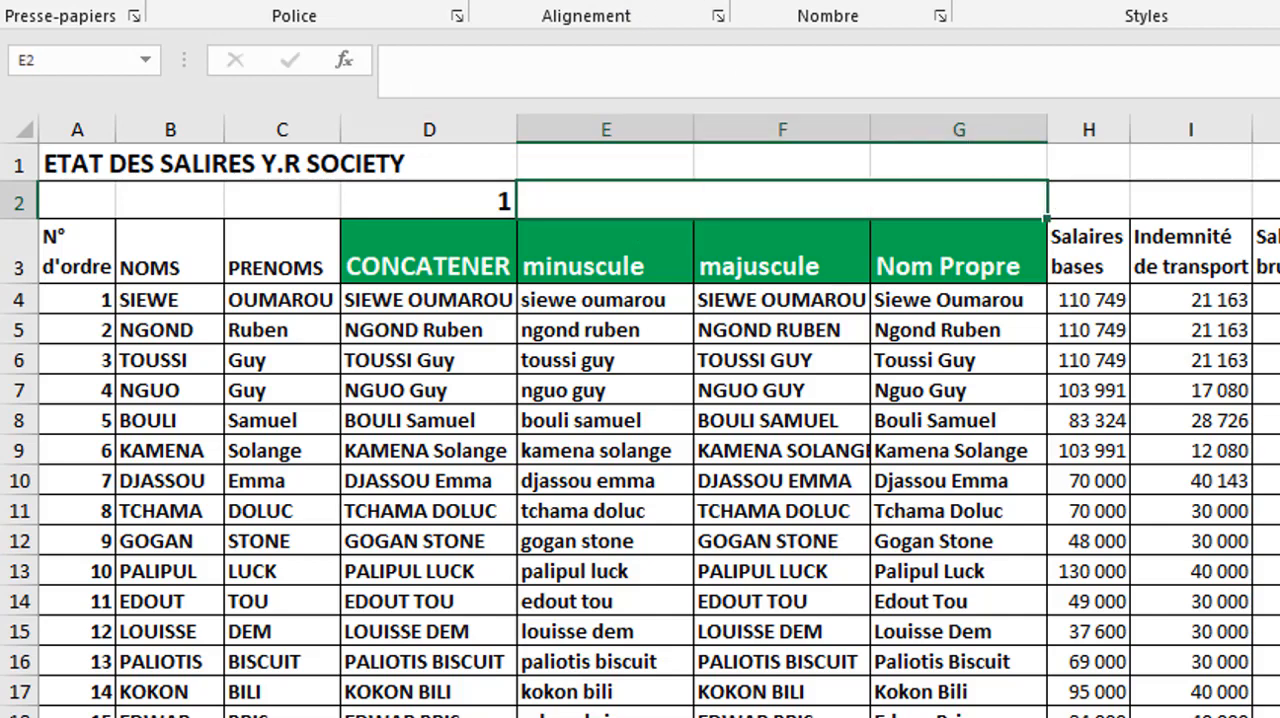
{"action": "type", "text": "02"}
{"action": "key", "text": "Return"}
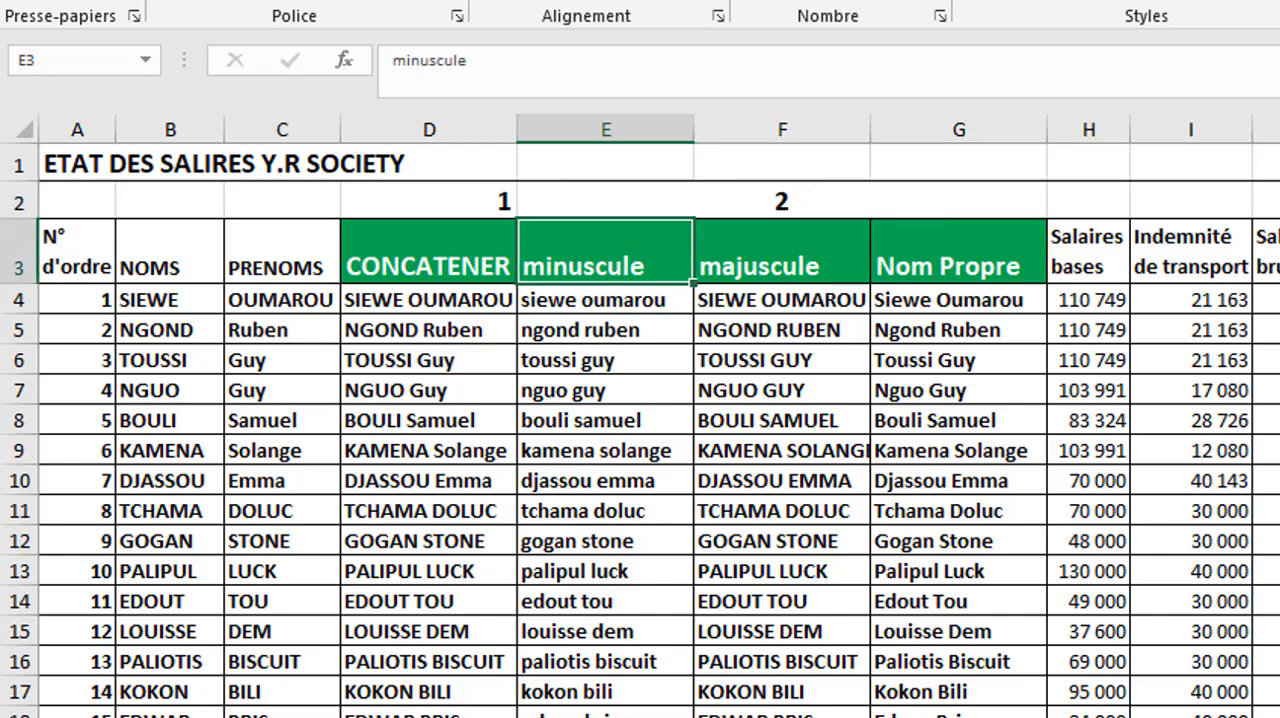
{"action": "left_click", "coordinate": [463, 202]}
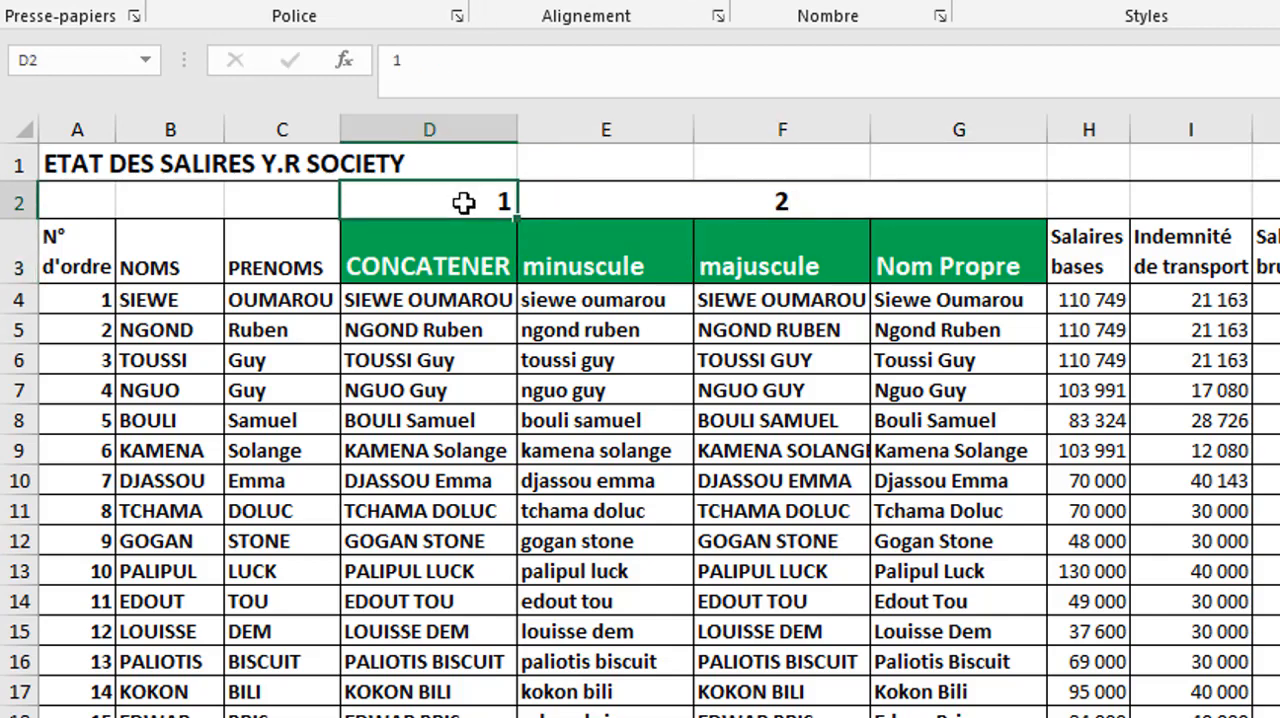
{"action": "left_click", "coordinate": [734, 197]}
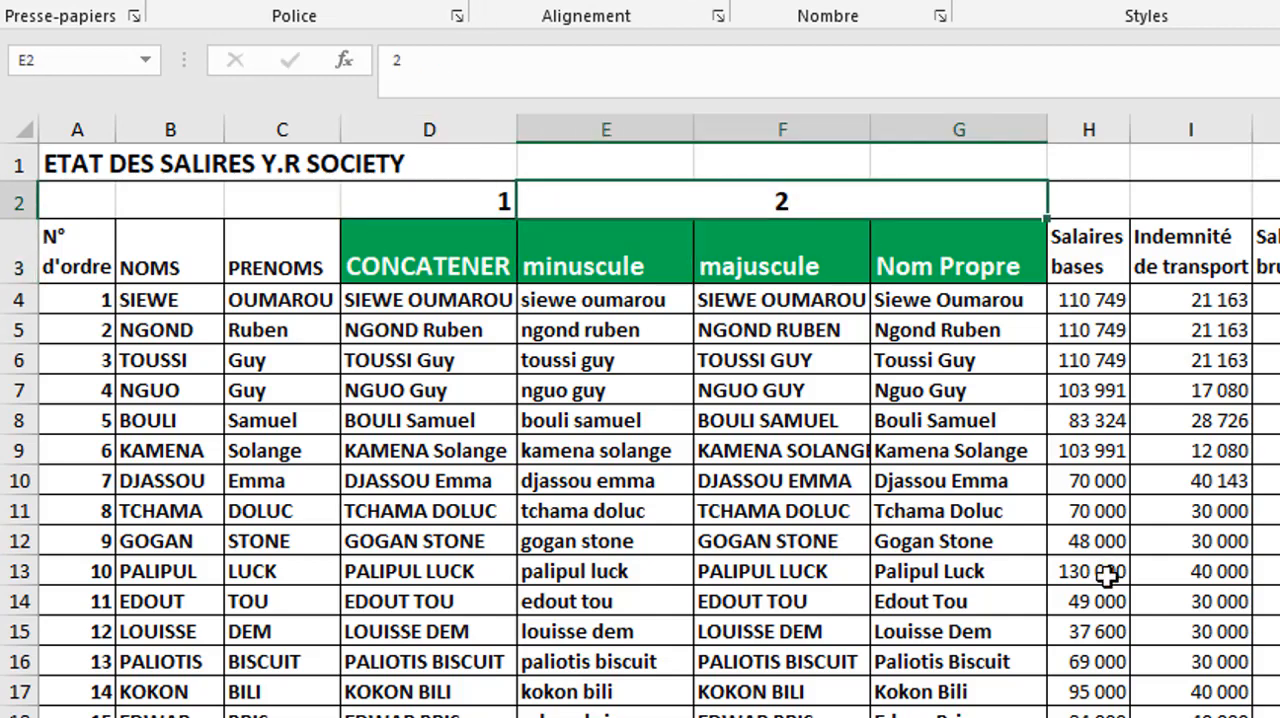
- Insert a blank column directly before the Salaires bases column and enter the header TROUVE in H3
{"action": "left_click", "coordinate": [1163, 344]}
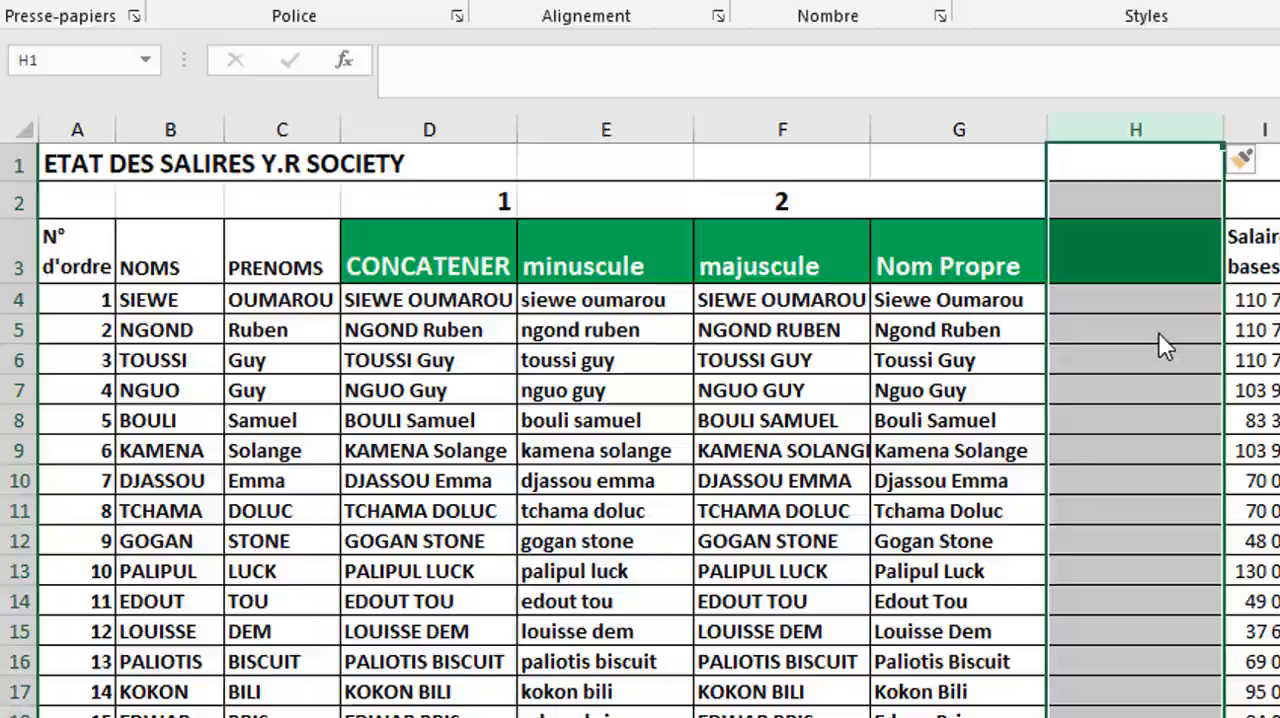
{"action": "left_click", "coordinate": [1134, 262]}
{"action": "type", "text": "TROUVE"}
{"action": "key", "text": "Return"}
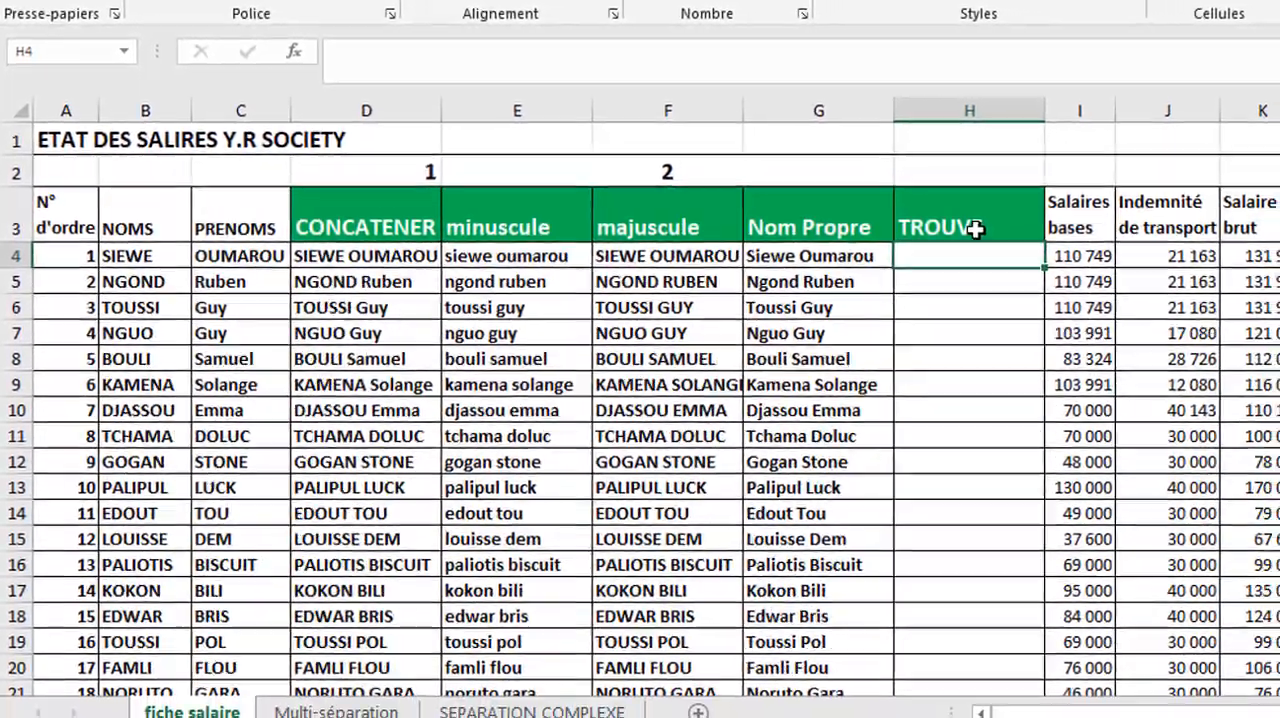
- Switch to the SEPARATION COMPLEXE sheet and start a TROUVE formula in cell E3
{"action": "left_click", "coordinate": [532, 711]}
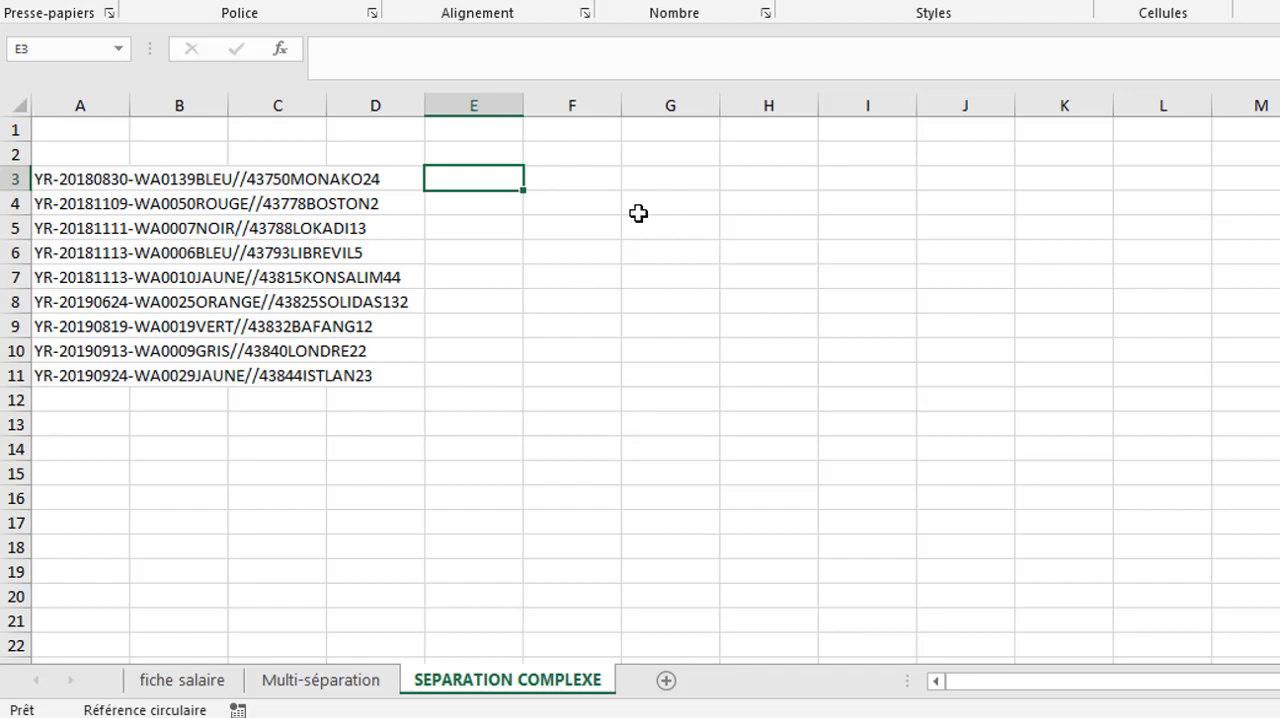
{"action": "left_click", "coordinate": [497, 149]}
{"action": "double_click", "coordinate": [487, 186]}
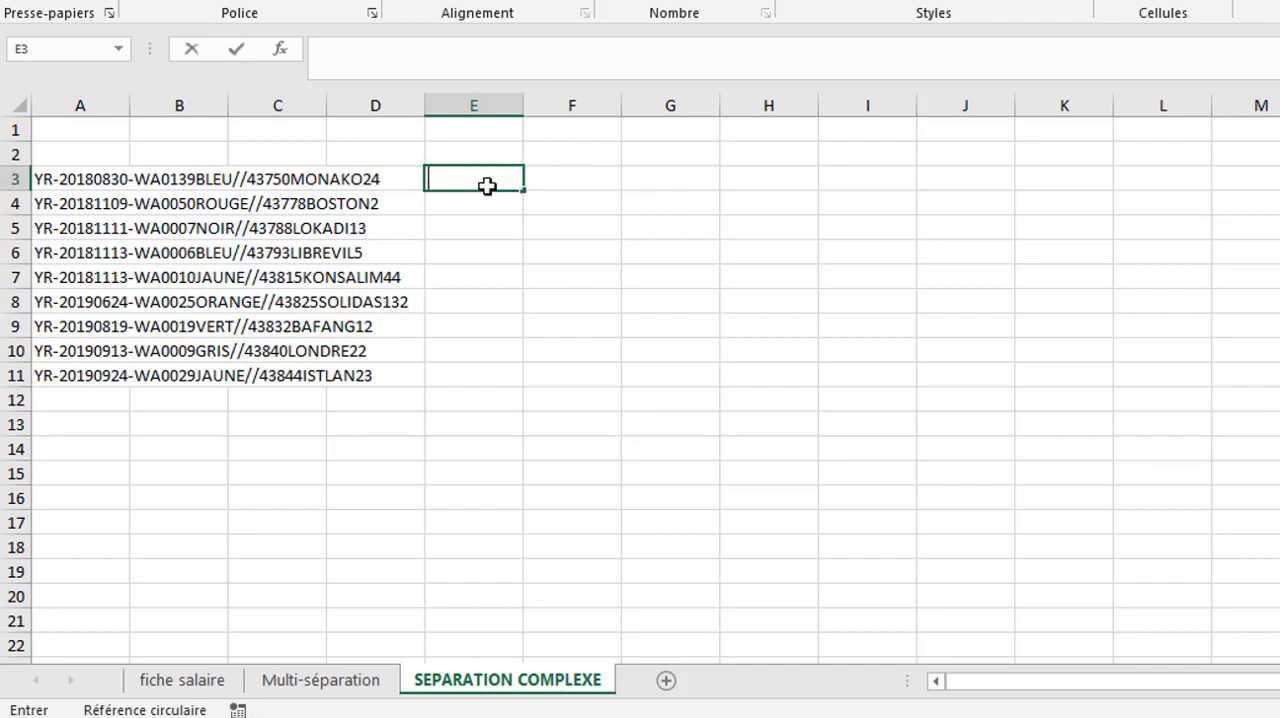
{"action": "type", "text": "=tr"}
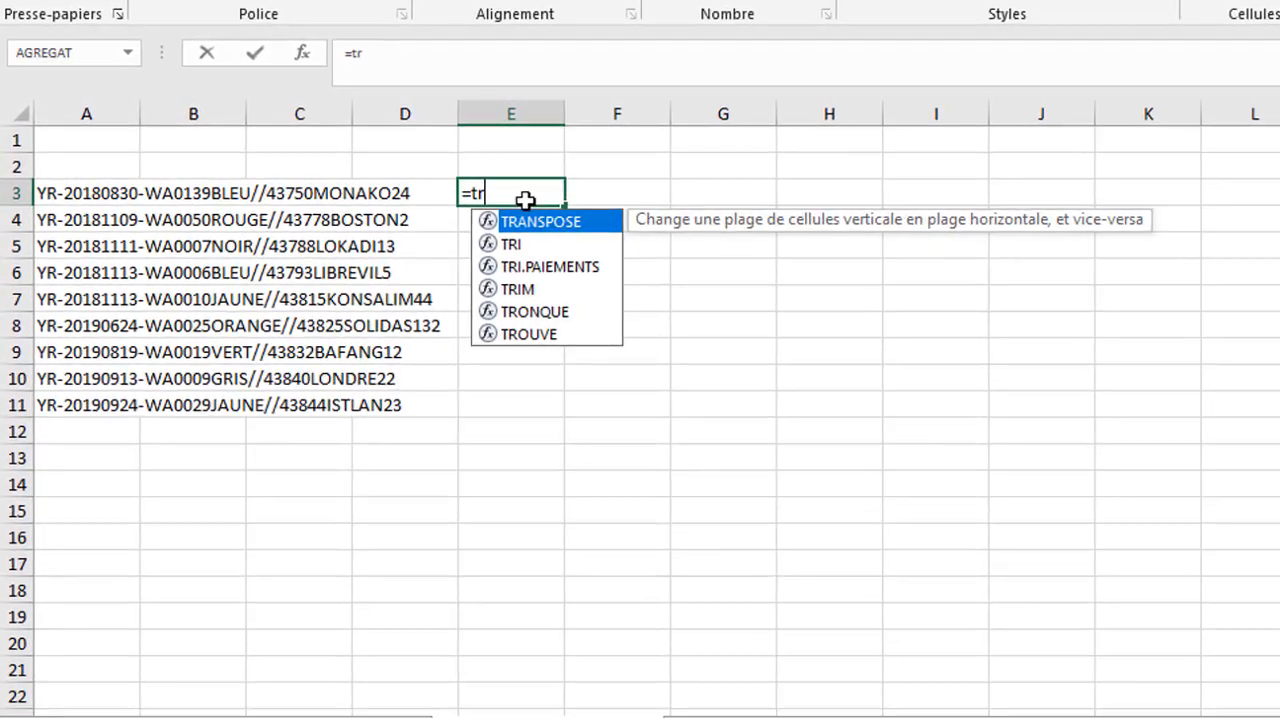
{"action": "type", "text": "ou"}
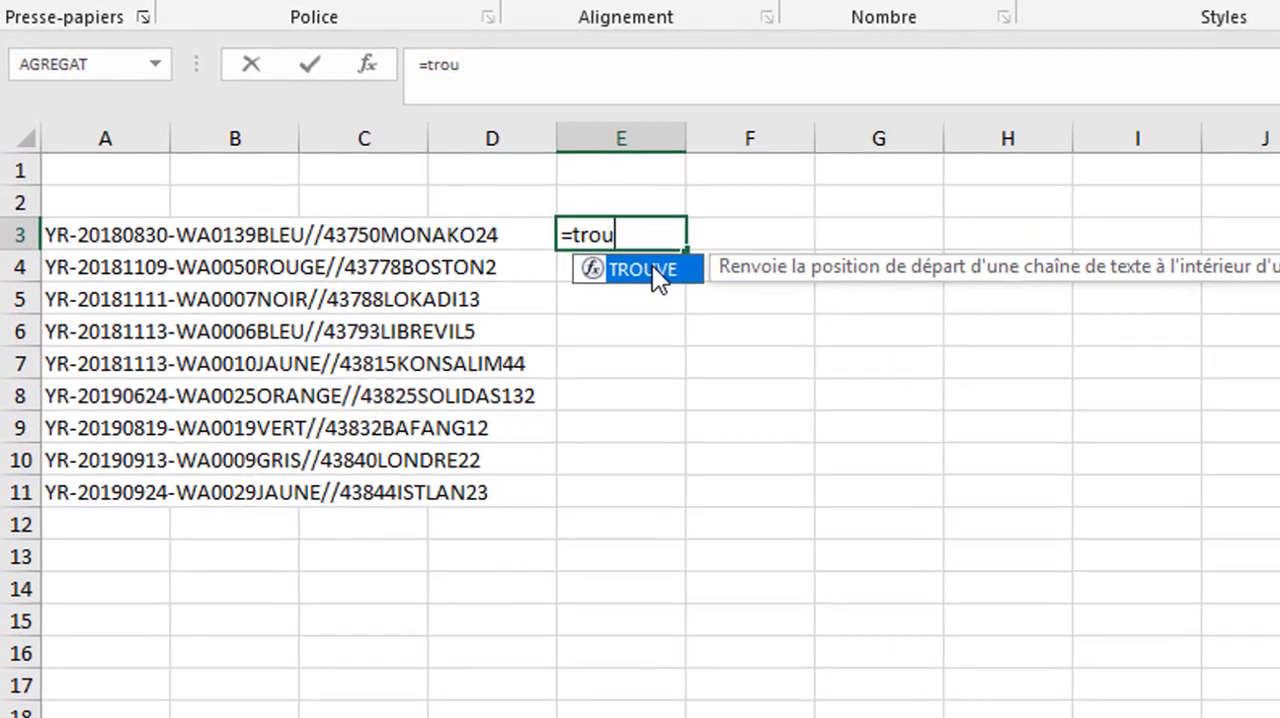
{"action": "double_click", "coordinate": [652, 270]}
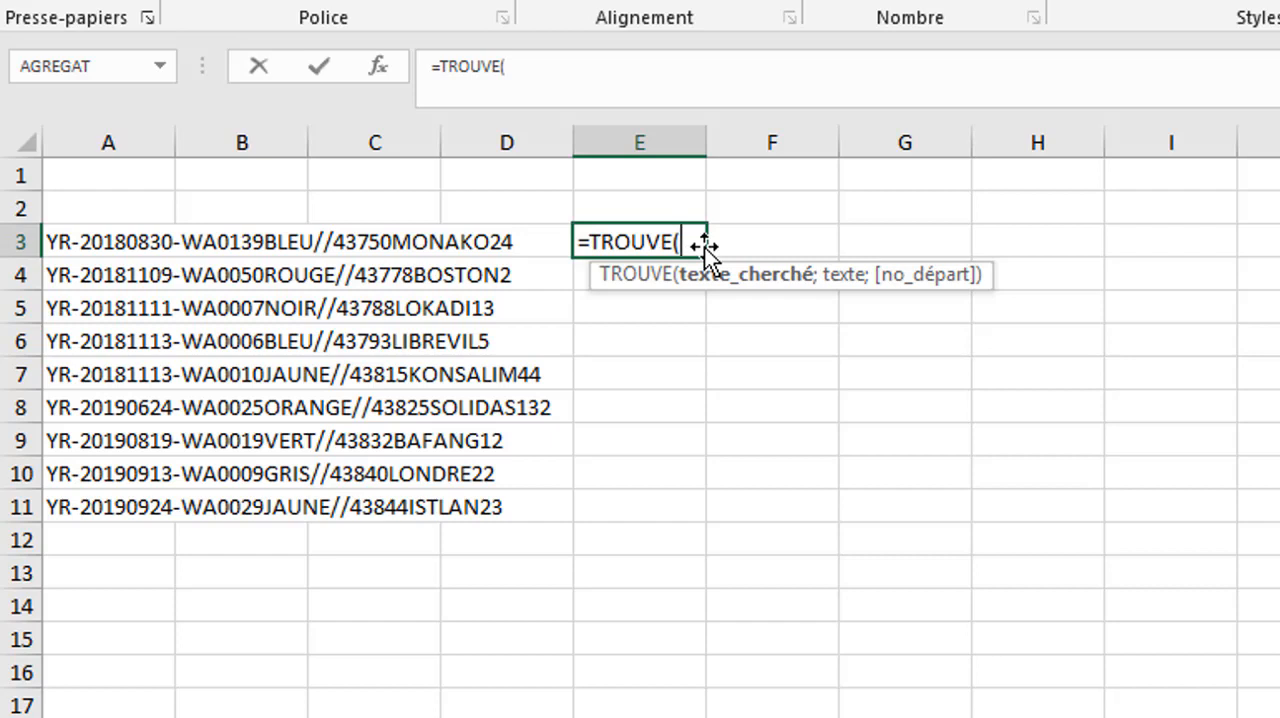
- Give the TROUVE formula in E3 the search text WA, the cell A3 and the start position 1
{"action": "type", "text": "WA;"}
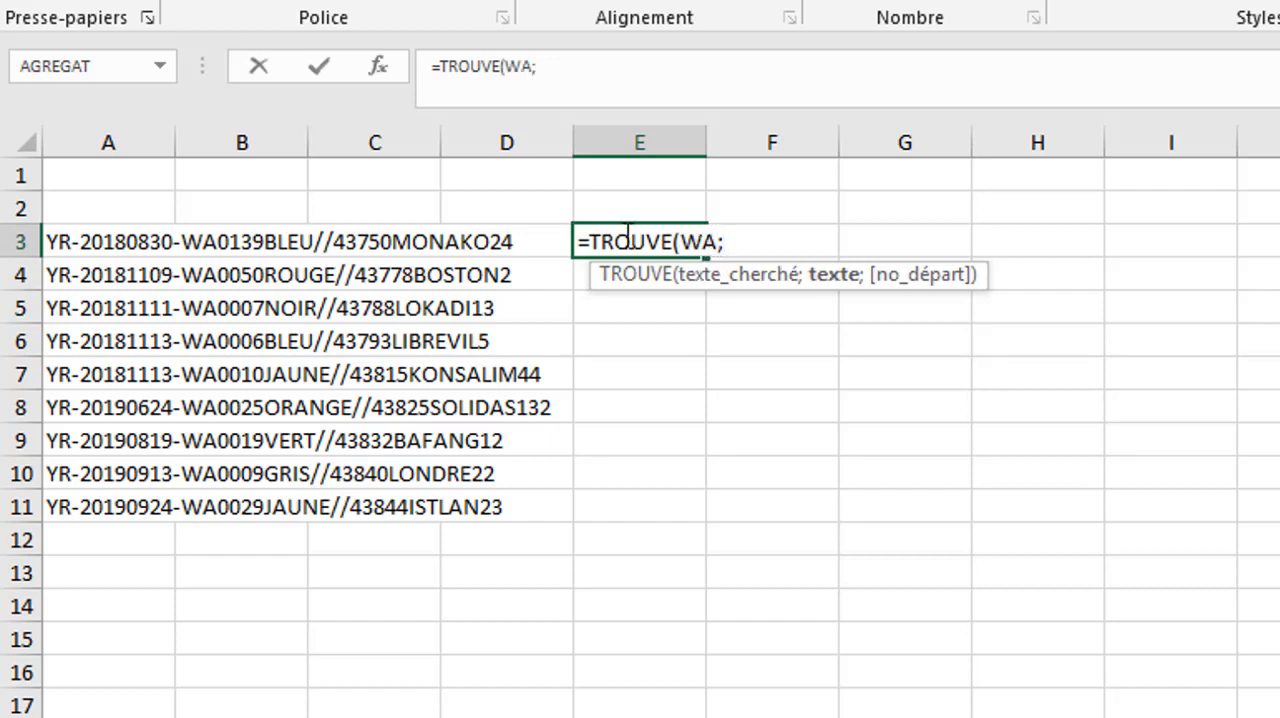
{"action": "left_click", "coordinate": [80, 238]}
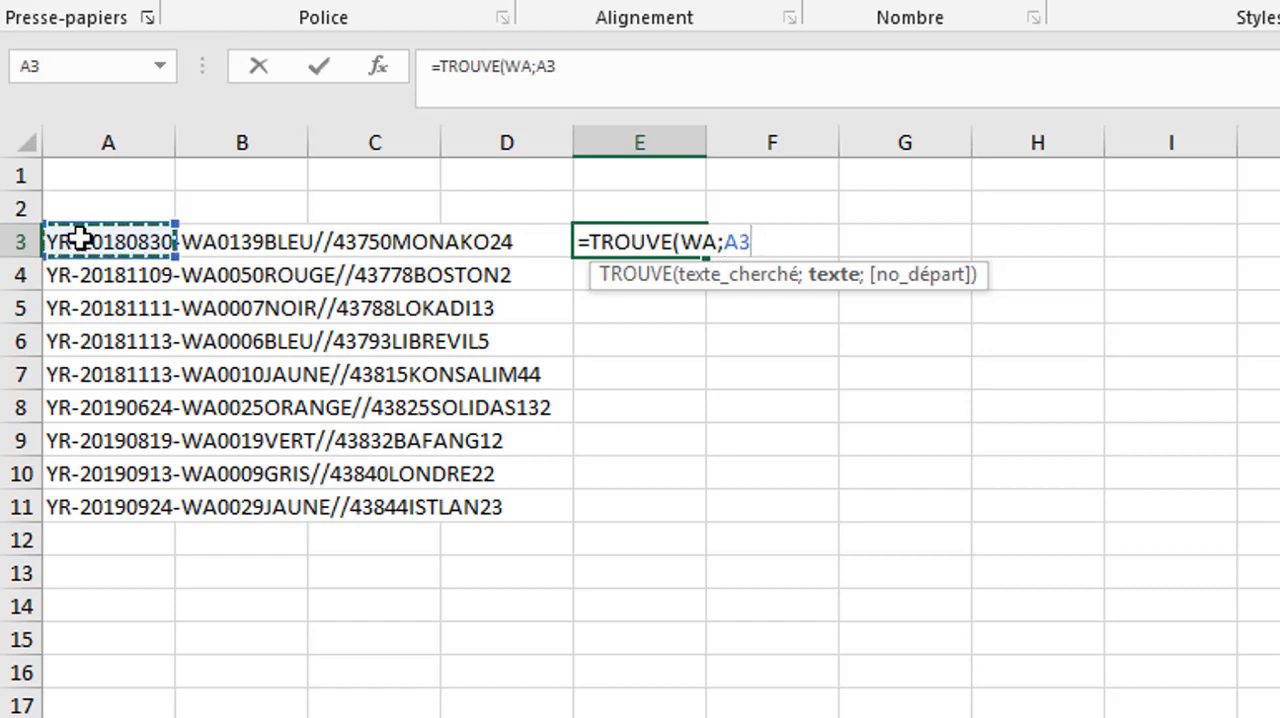
{"action": "type", "text": ";"}
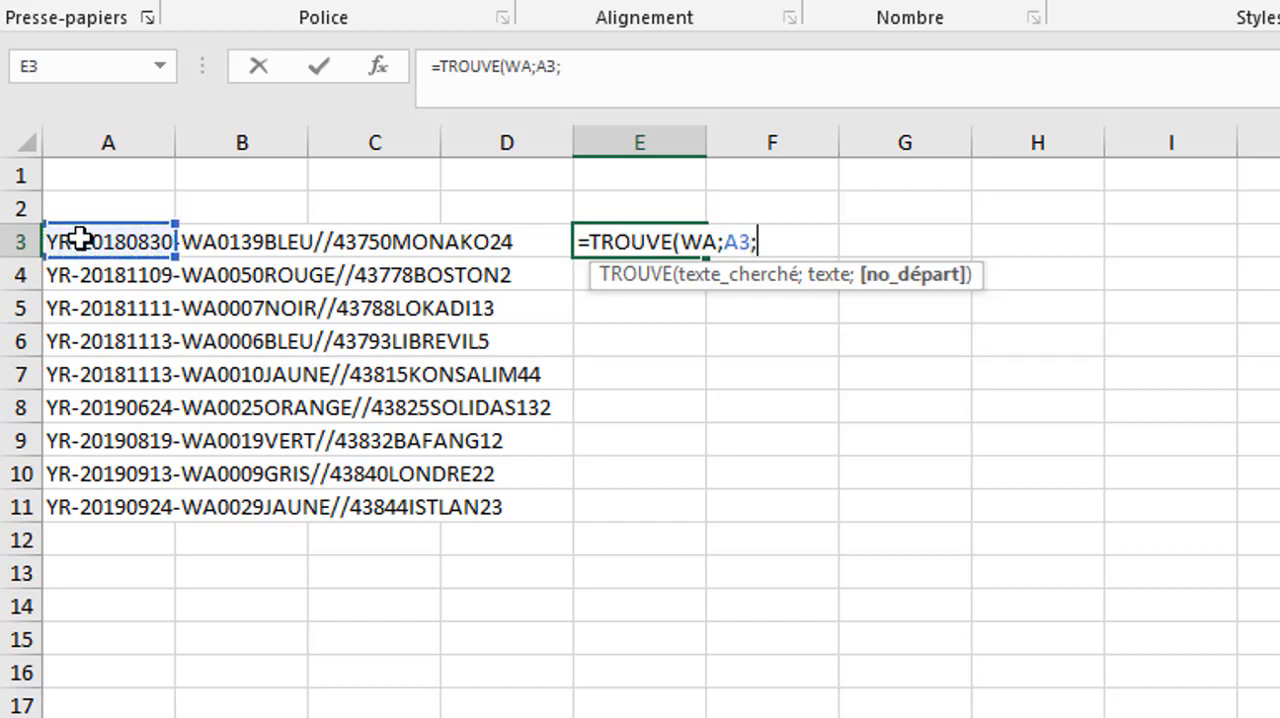
{"action": "type", "text": "1)"}
{"action": "key", "text": "Left"}
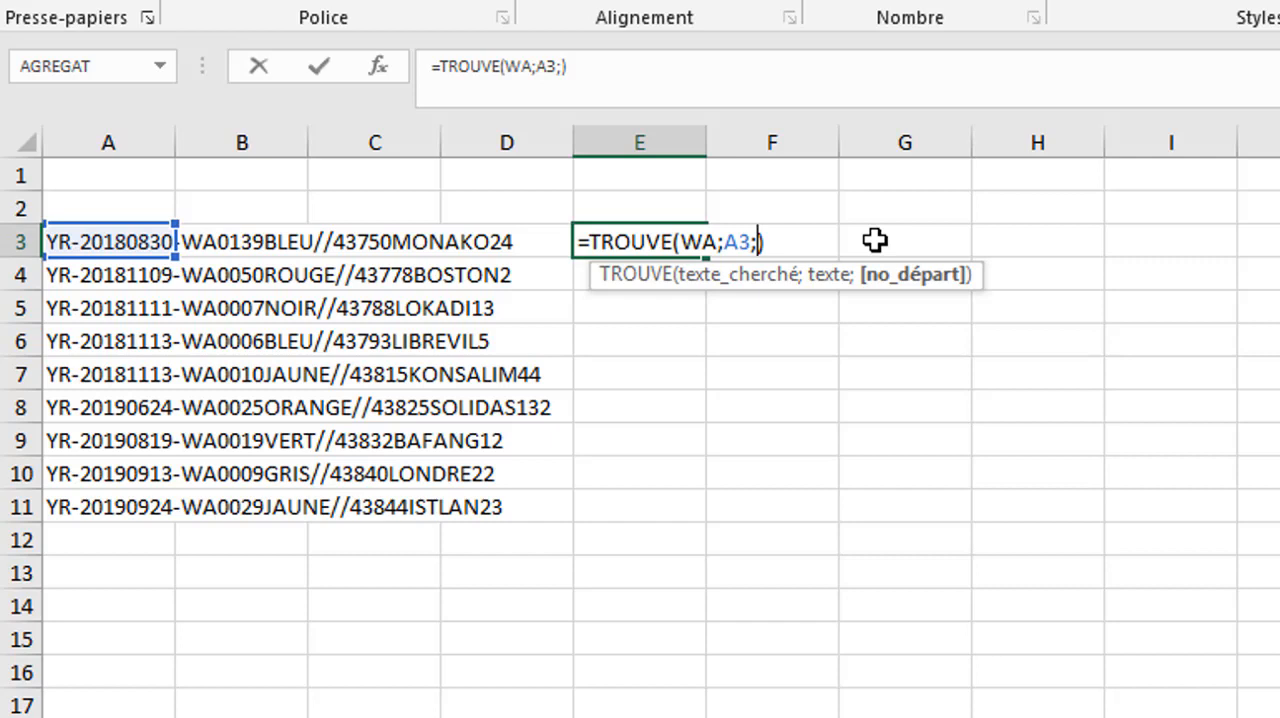
{"action": "type", "text": "1"}
- Enclose the search text WA in quotation marks in the TROUVE formula in E3
{"action": "left_click", "coordinate": [718, 243]}
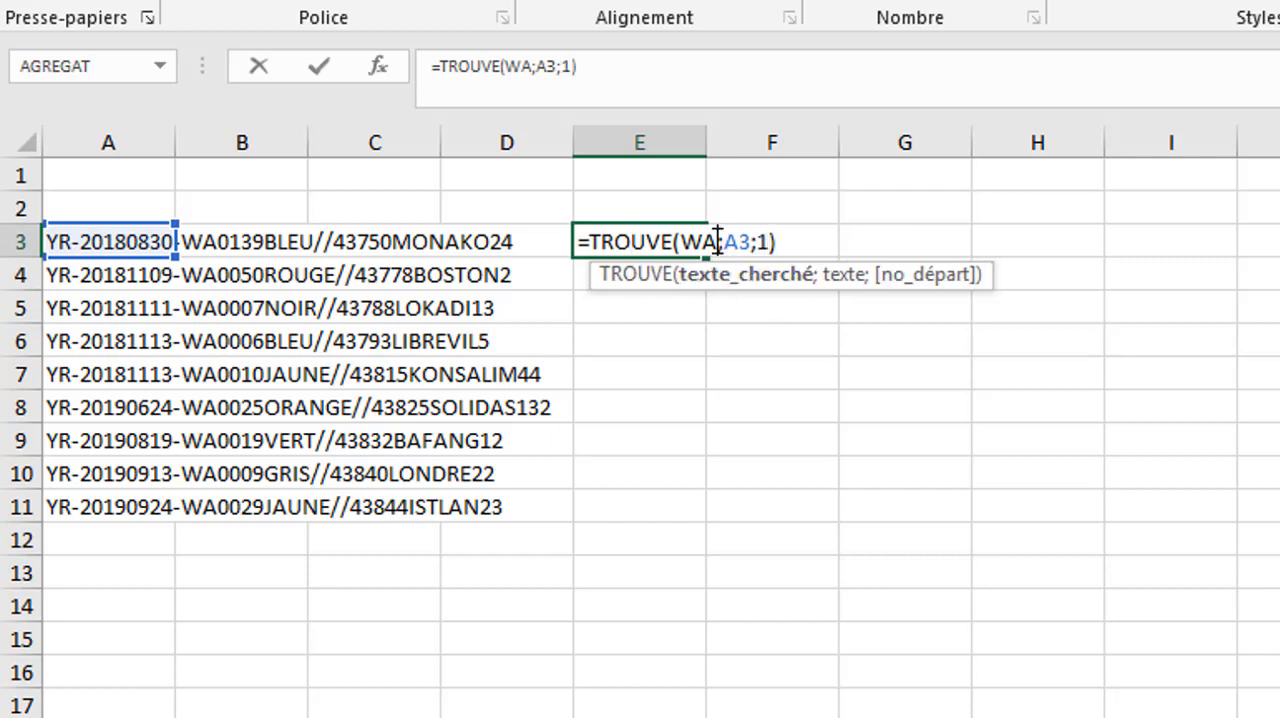
{"action": "type", "text": "\""}
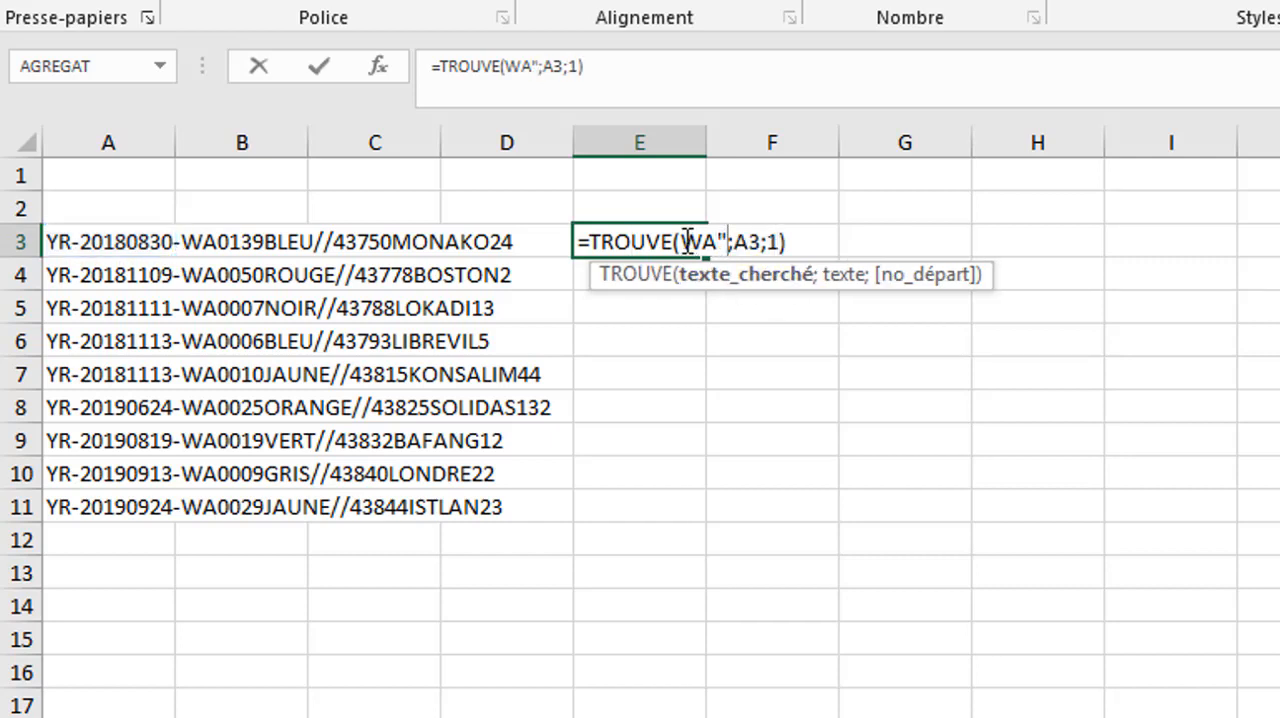
{"action": "key", "text": "Left"}
{"action": "key", "text": "Left"}
{"action": "key", "text": "Left"}
{"action": "type", "text": "\""}
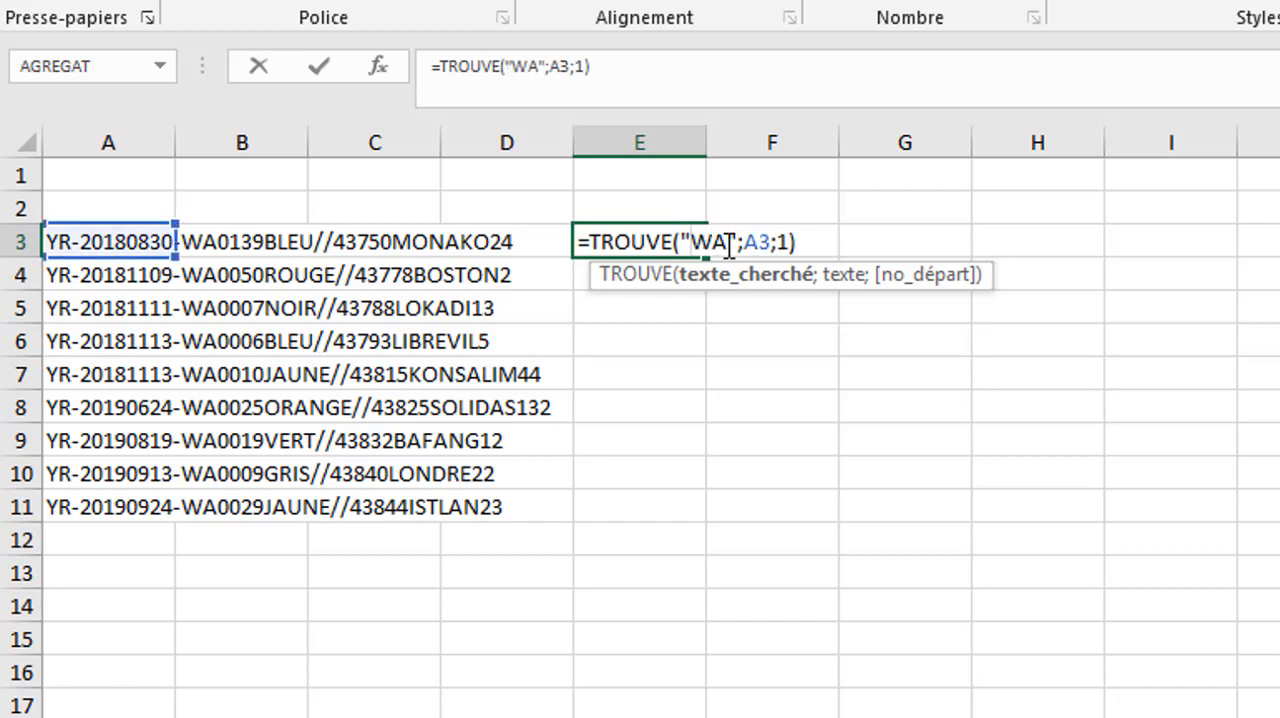
- Remove the start-position argument from the TROUVE formula in E3 and validate it
{"action": "left_click", "coordinate": [788, 243]}
{"action": "key", "text": "BackSpace"}
{"action": "key", "text": "BackSpace"}
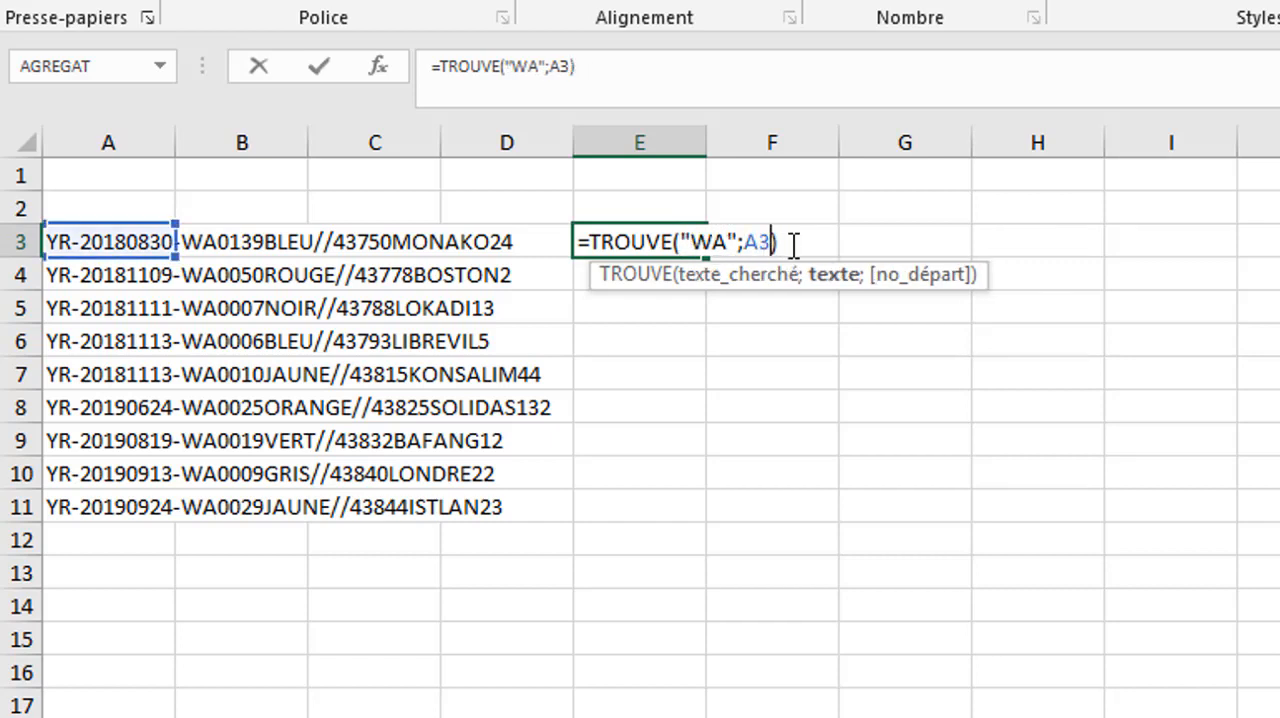
{"action": "key", "text": "Return"}
{"action": "left_click", "coordinate": [681, 236]}
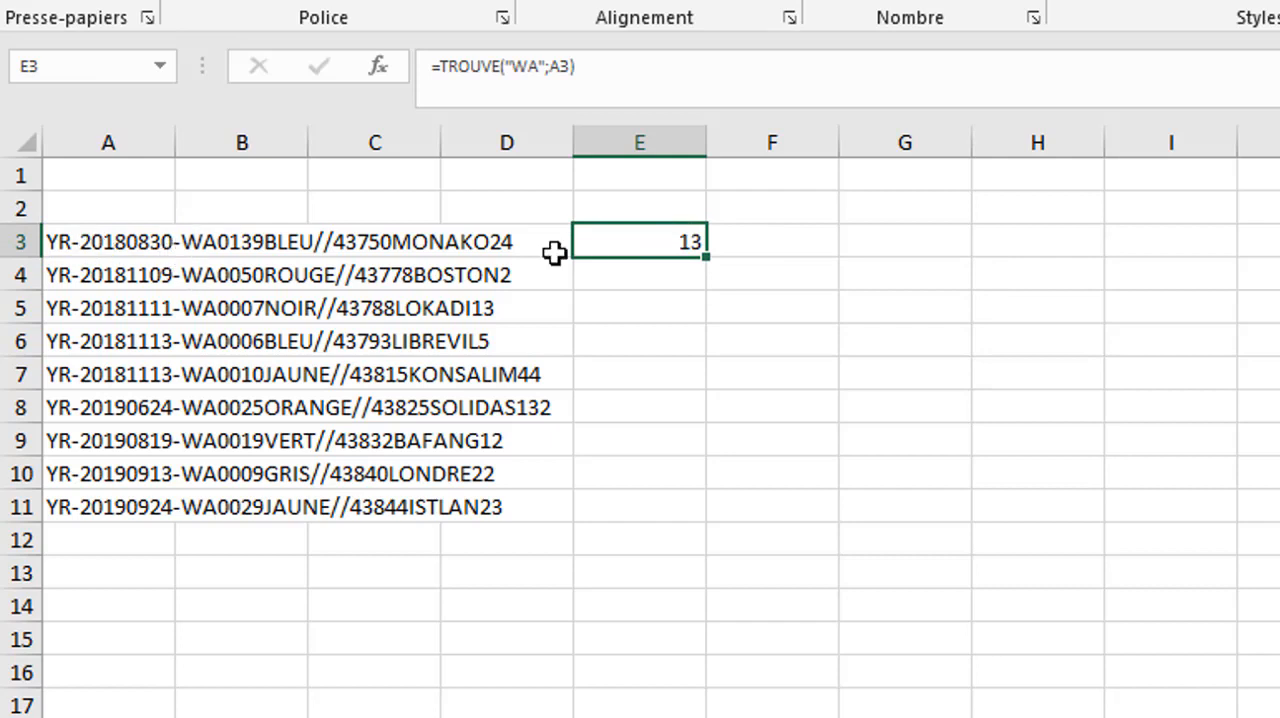
- Enter an STXT formula in F3 that extracts 8 characters from A3 starting at position 4
{"action": "left_click", "coordinate": [648, 206]}
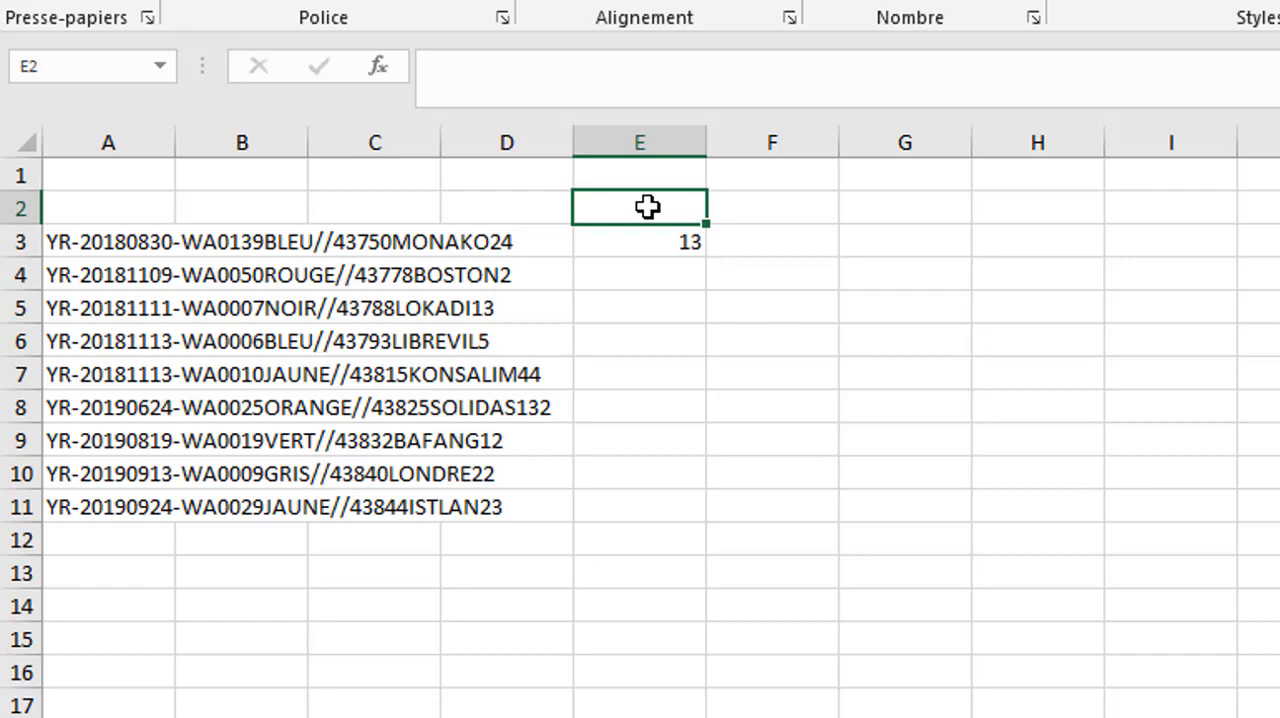
{"action": "left_click", "coordinate": [740, 208]}
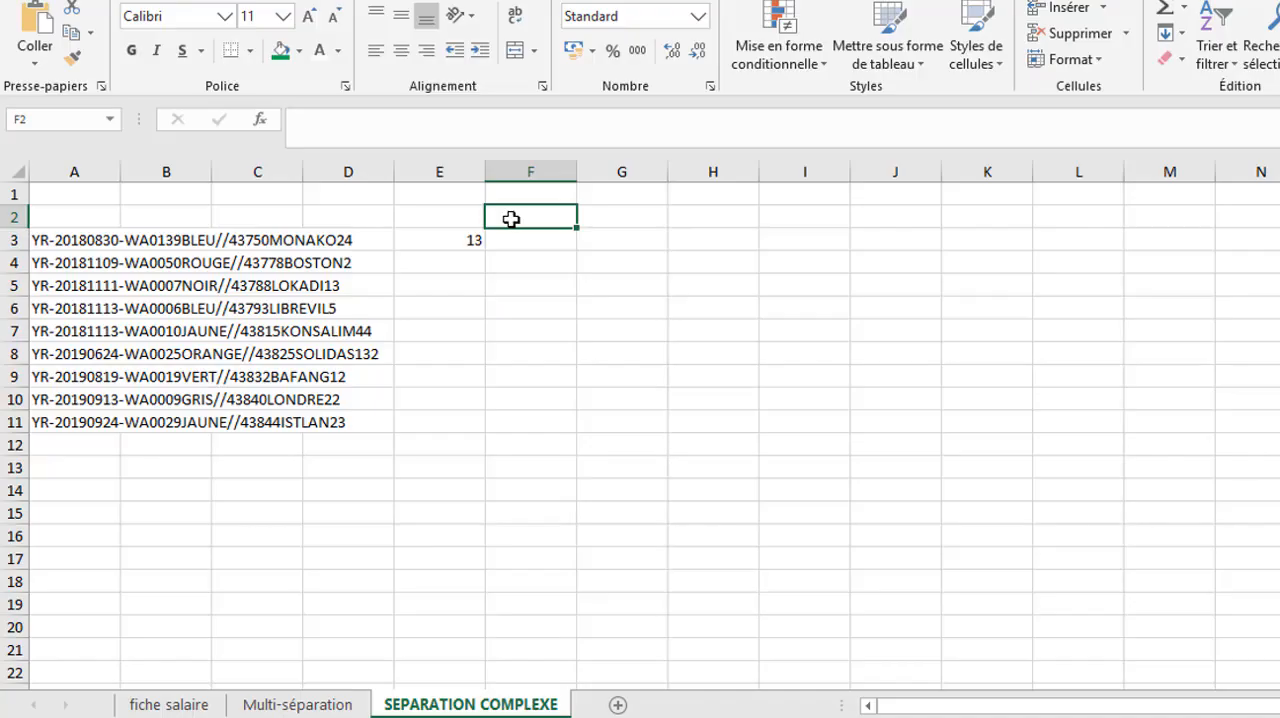
{"action": "left_click", "coordinate": [768, 242]}
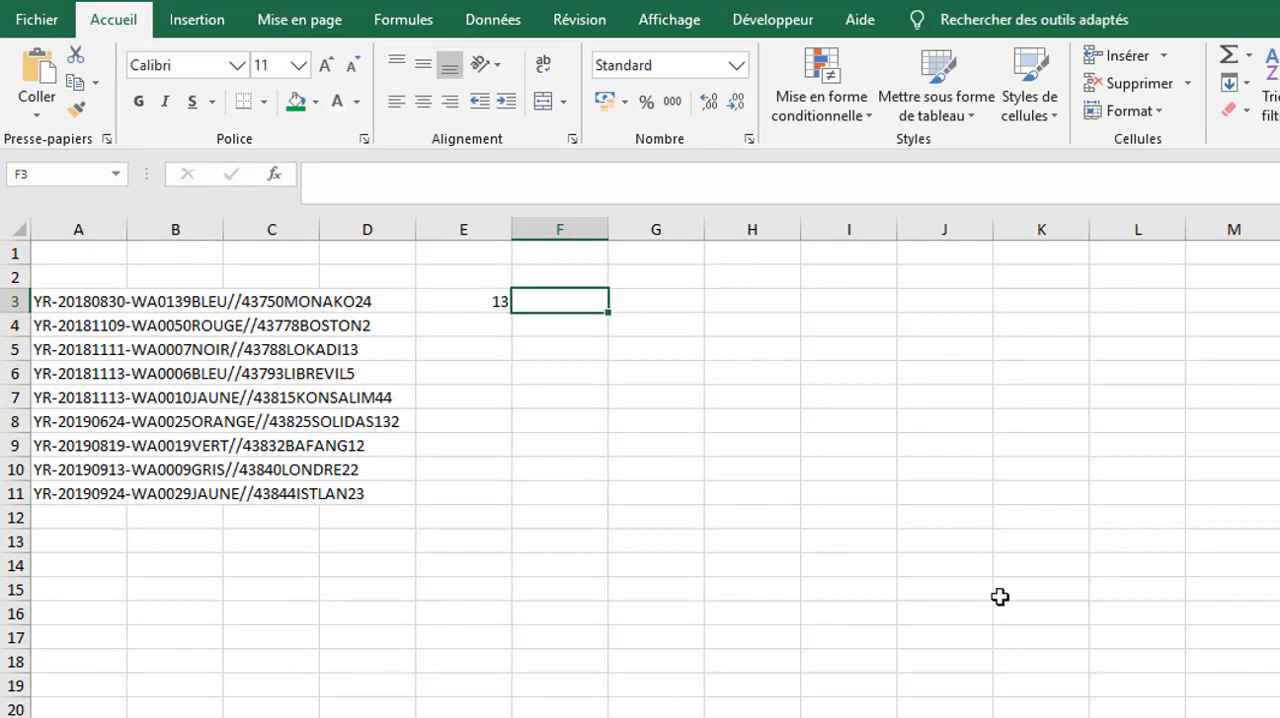
{"action": "type", "text": "=st"}
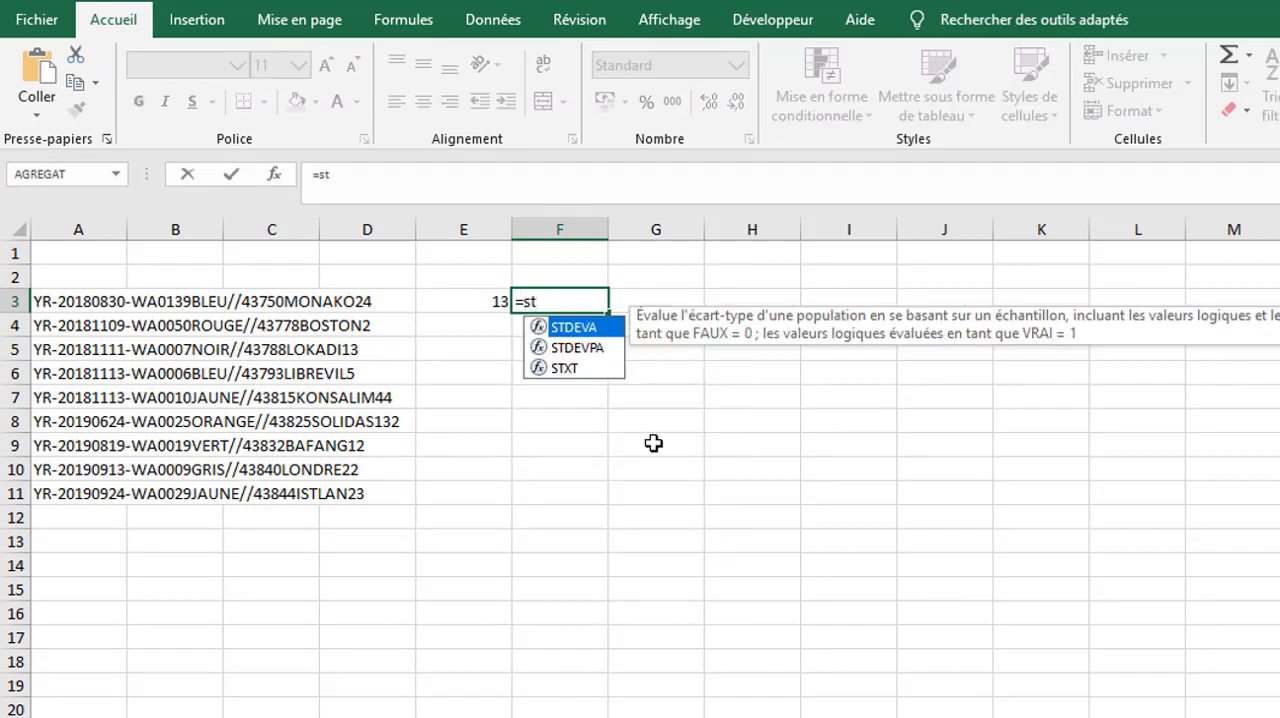
{"action": "left_click", "coordinate": [580, 368]}
{"action": "double_click", "coordinate": [580, 366]}
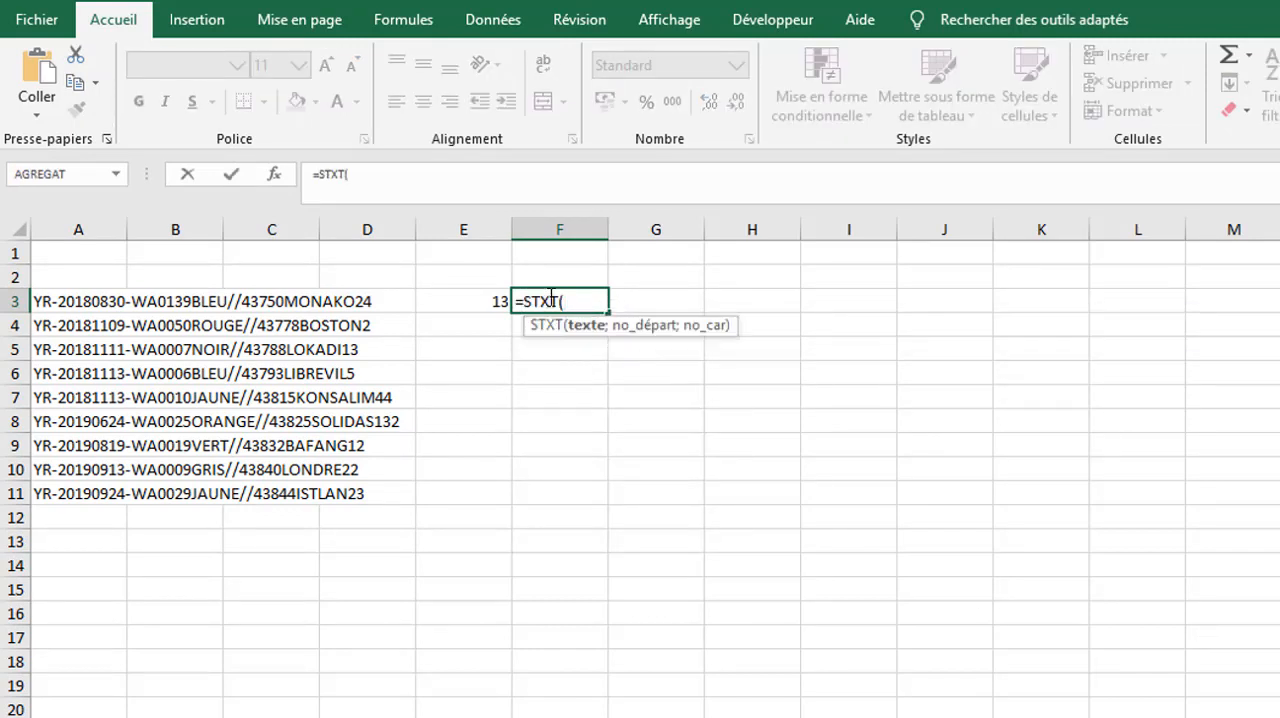
{"action": "left_click", "coordinate": [57, 302]}
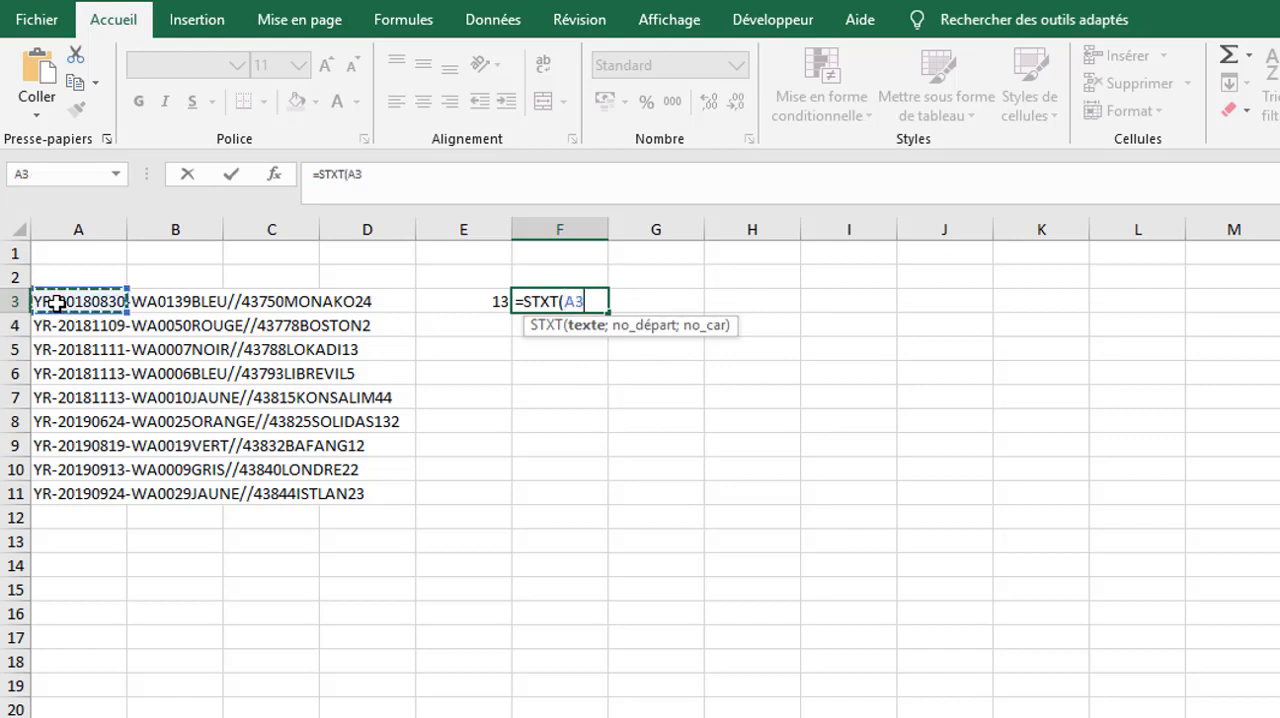
{"action": "type", "text": ";"}
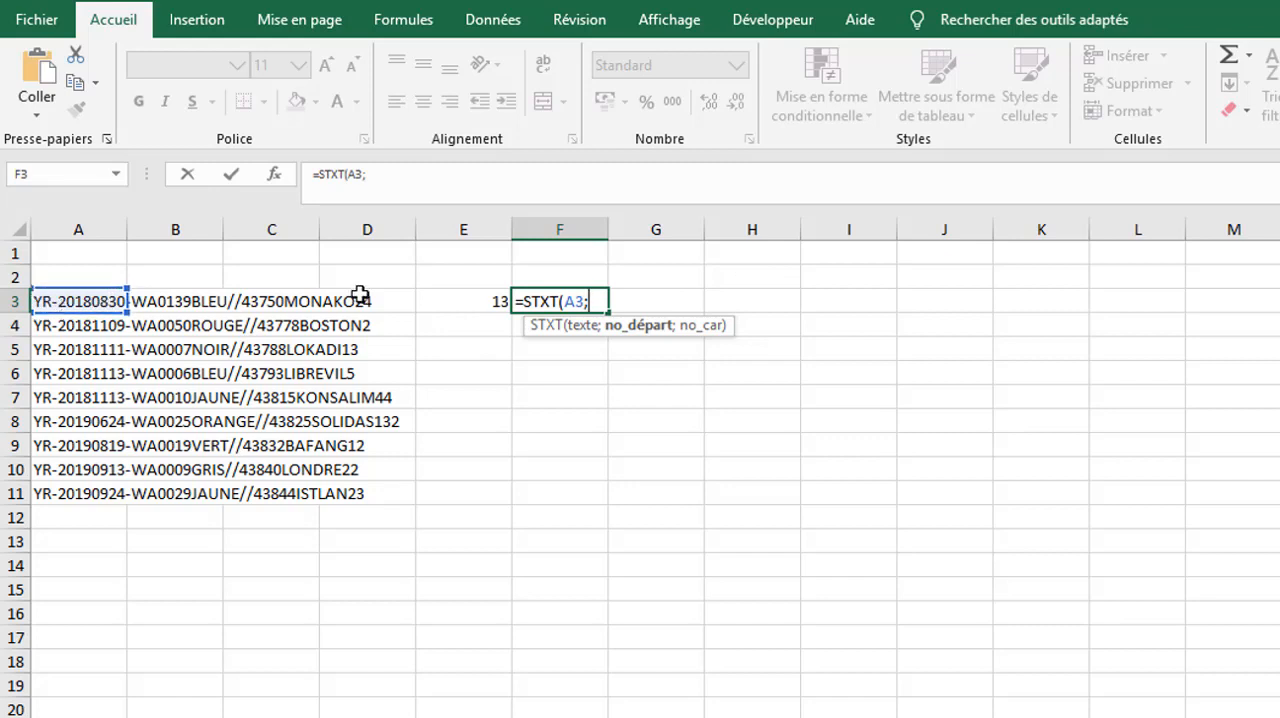
{"action": "type", "text": "4;"}
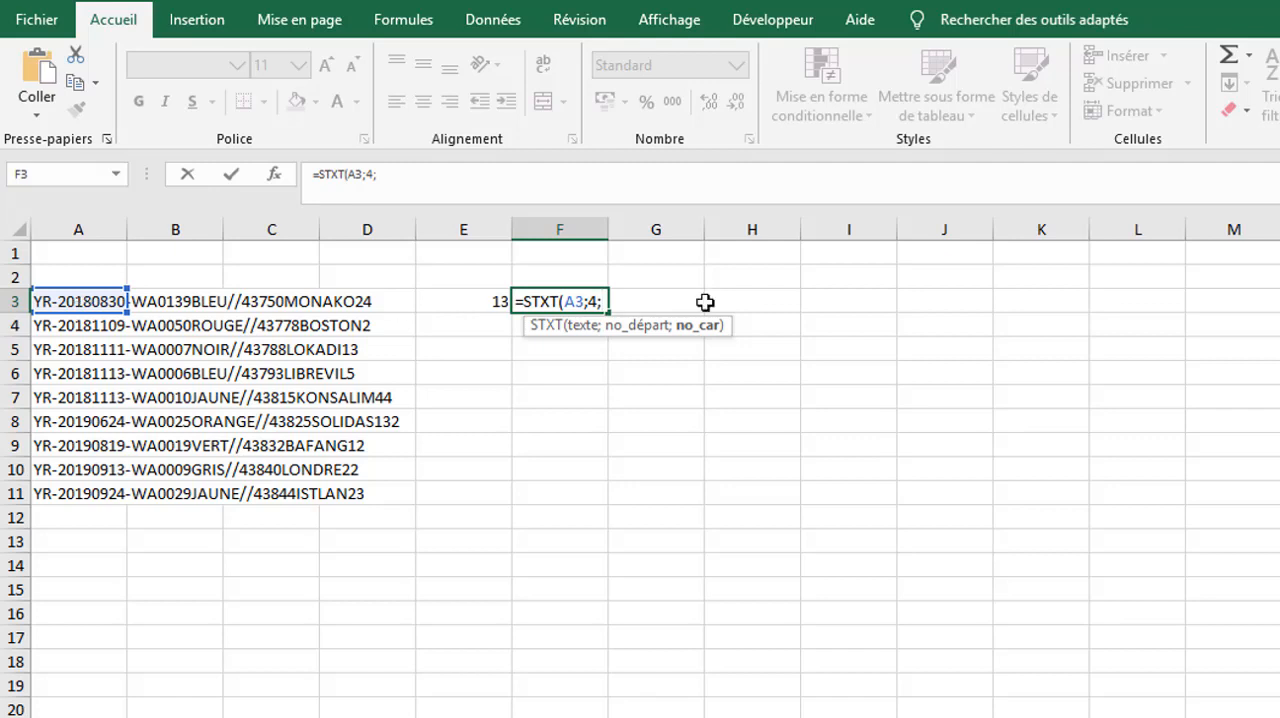
{"action": "type", "text": "8)"}
{"action": "key", "text": "Return"}
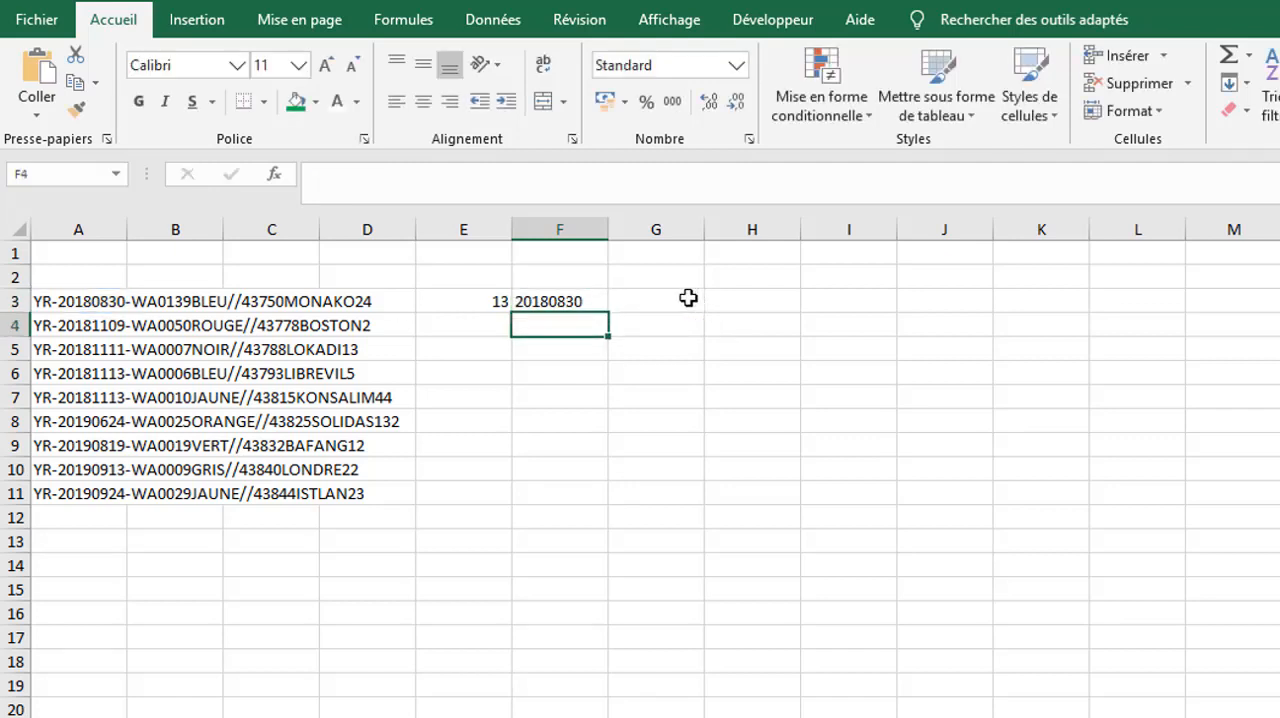
- Fill the STXT formula from F3 down to F11
{"action": "left_click", "coordinate": [596, 300]}
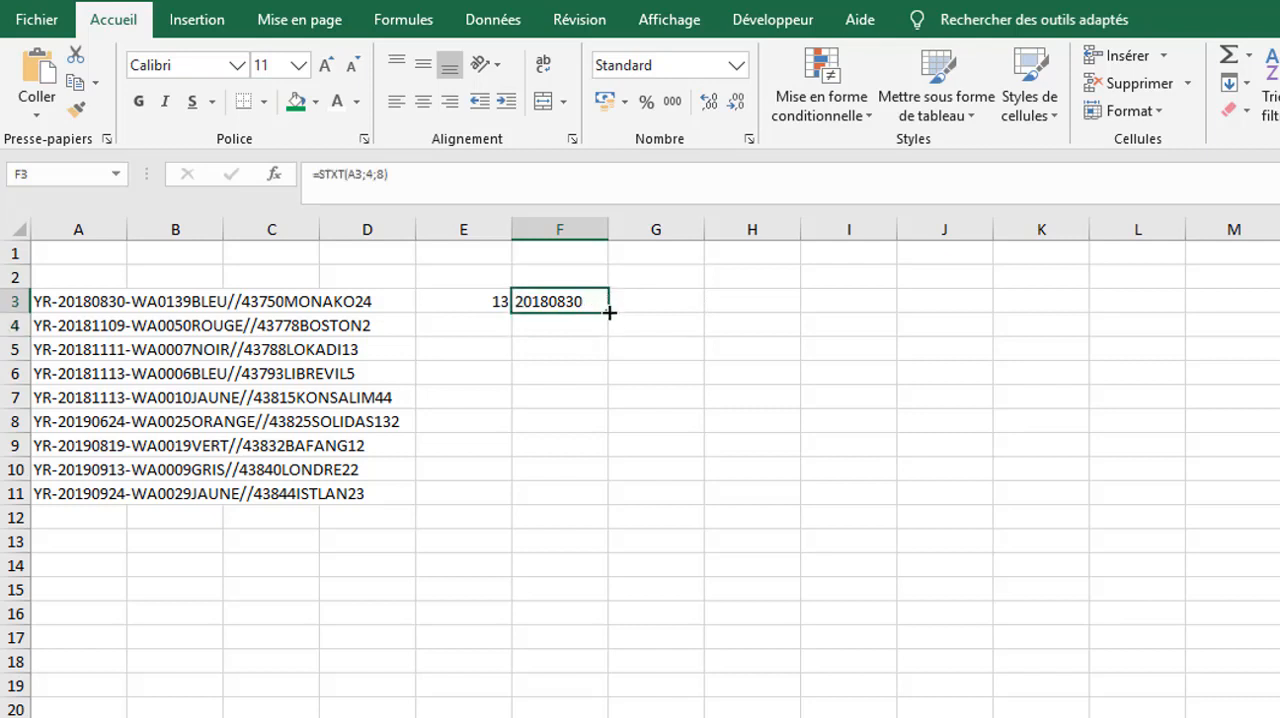
{"action": "left_click_drag", "start_coordinate": [609, 312], "coordinate": [588, 511]}
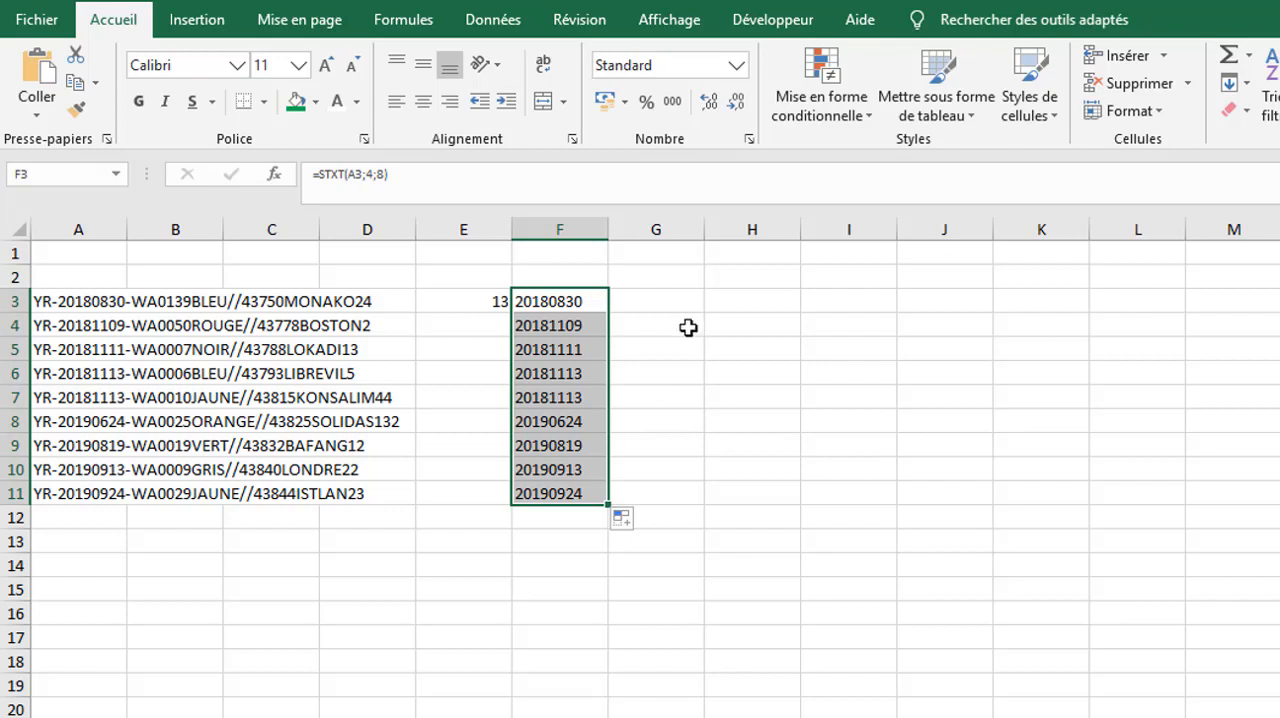
{"action": "left_click", "coordinate": [690, 302]}
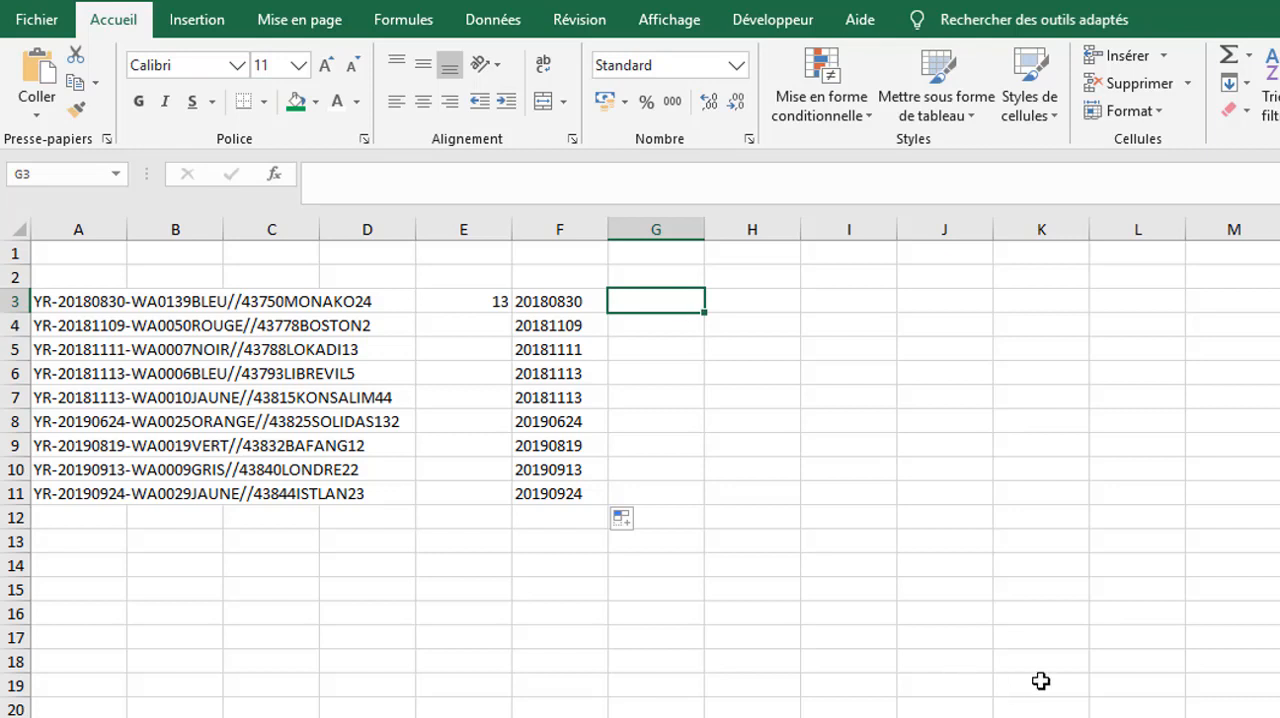
- On the salary sheet, insert a blank column directly before Salaires bases and enter the header SUBTITUT in J3
{"action": "key", "text": "ctrl+Page_Up"}
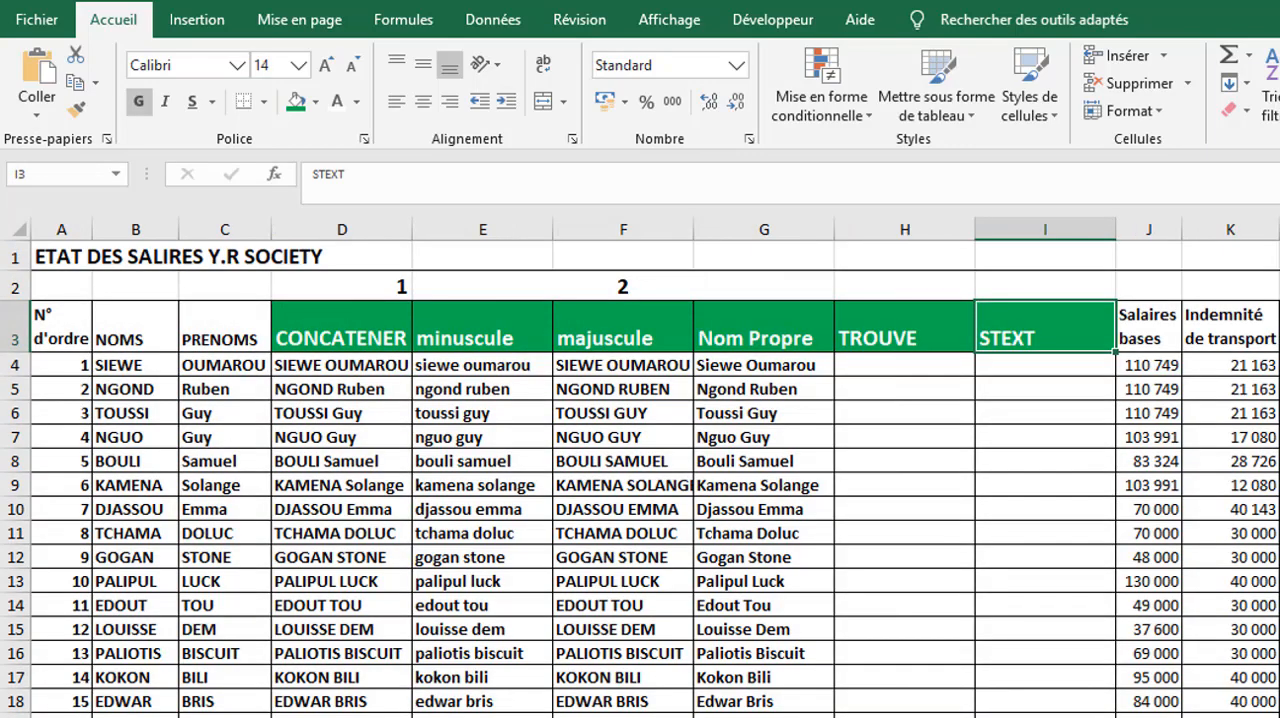
{"action": "right_click", "coordinate": [1156, 217]}
{"action": "left_click", "coordinate": [1208, 389]}
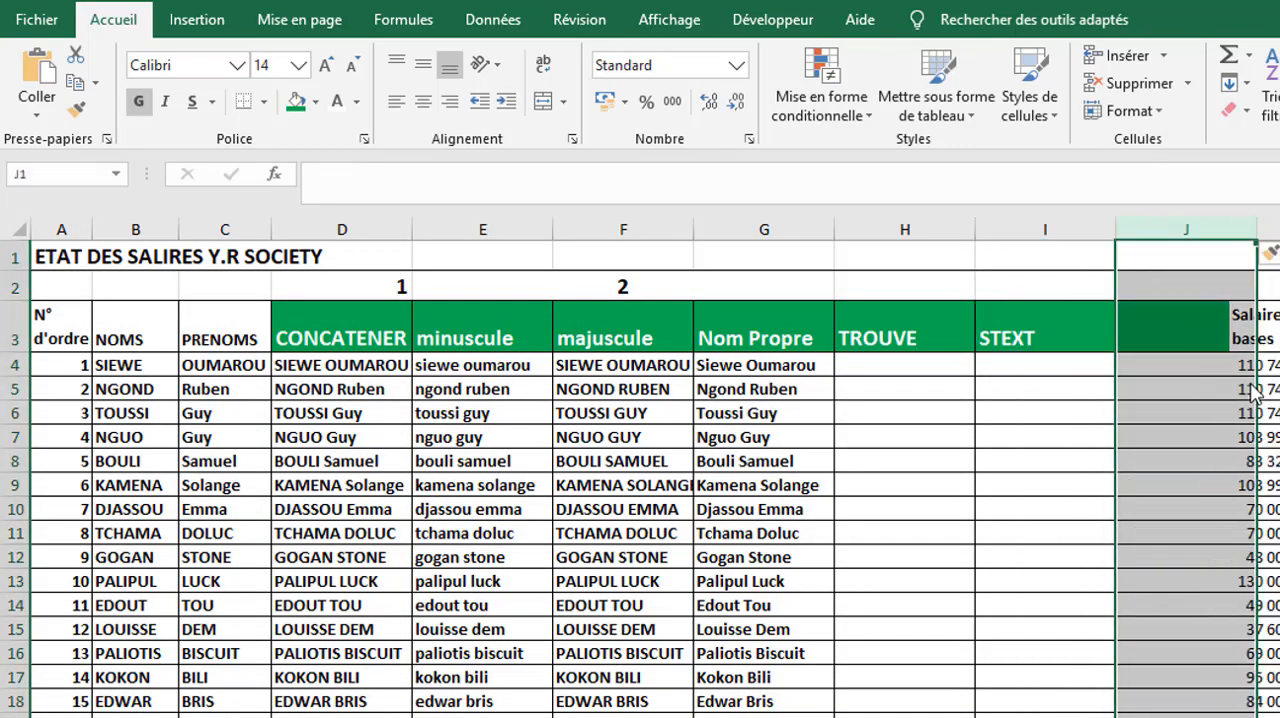
{"action": "left_click", "coordinate": [1177, 340]}
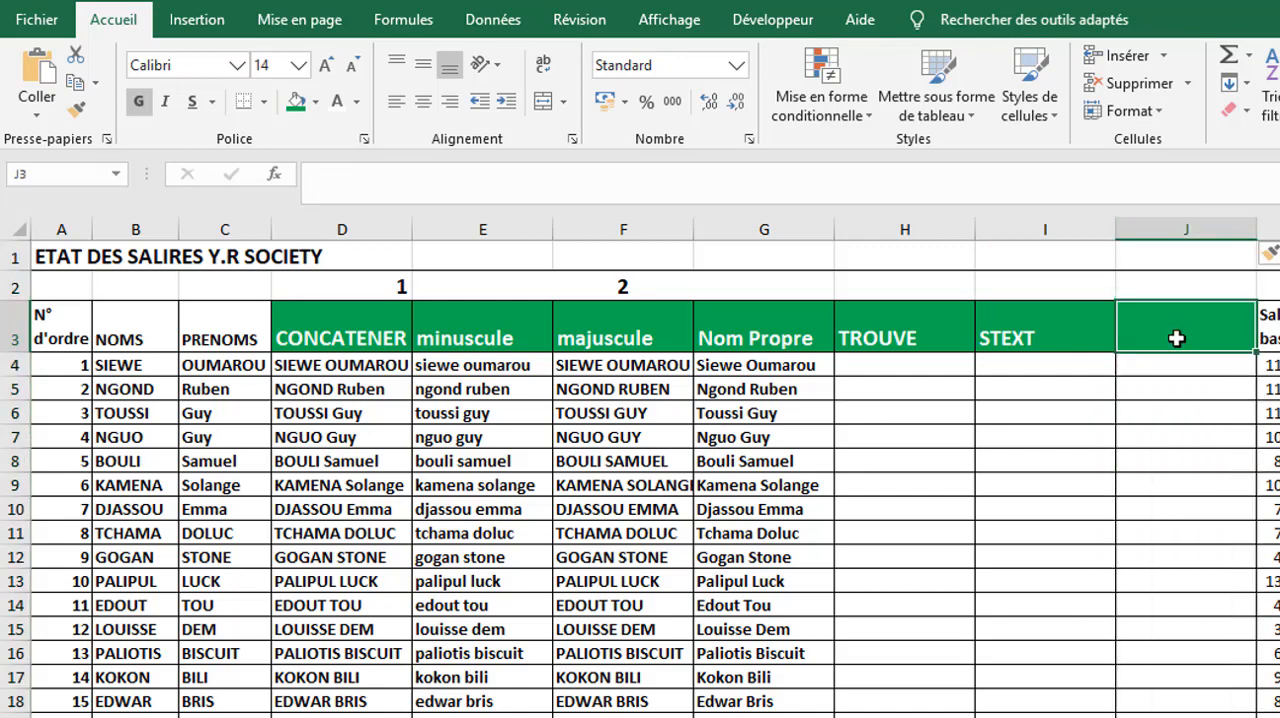
{"action": "type", "text": "SUBTITUT"}
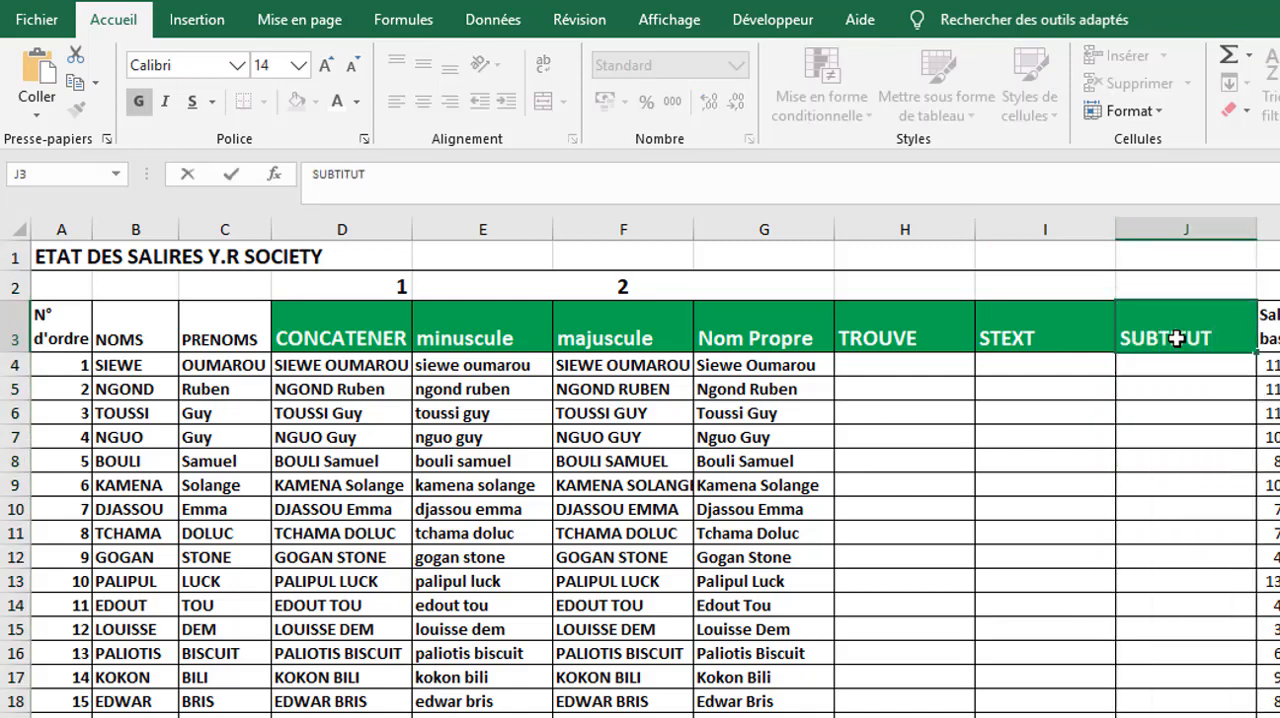
{"action": "key", "text": "Return"}
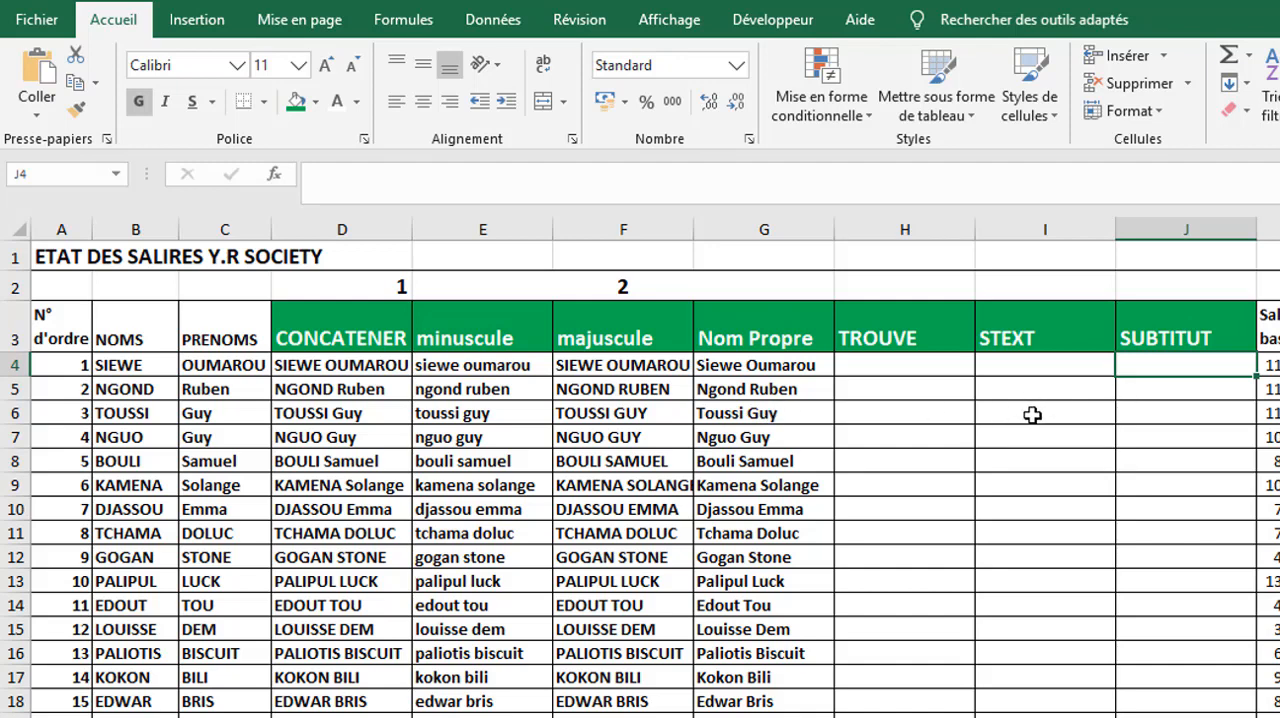
- Start a SUBSTITUE formula in J6 with the Nom Propre cell G6 as its text argument
{"action": "left_click", "coordinate": [1172, 414]}
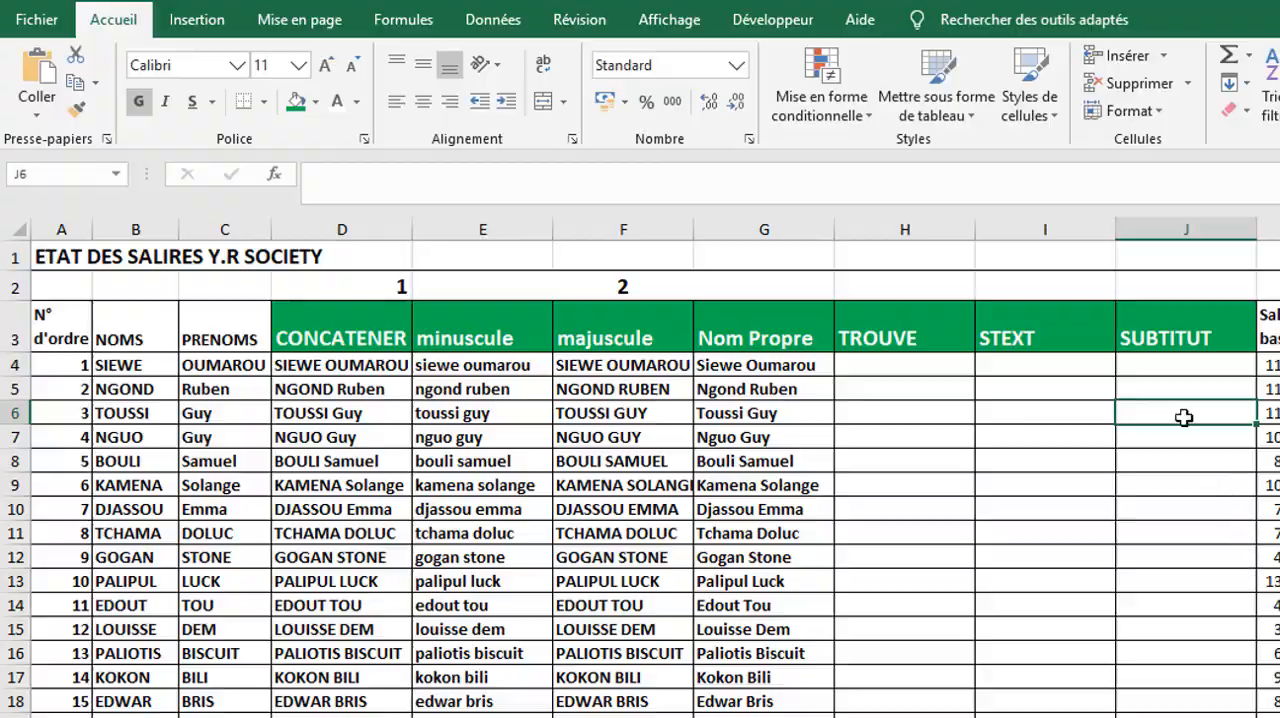
{"action": "type", "text": "="}
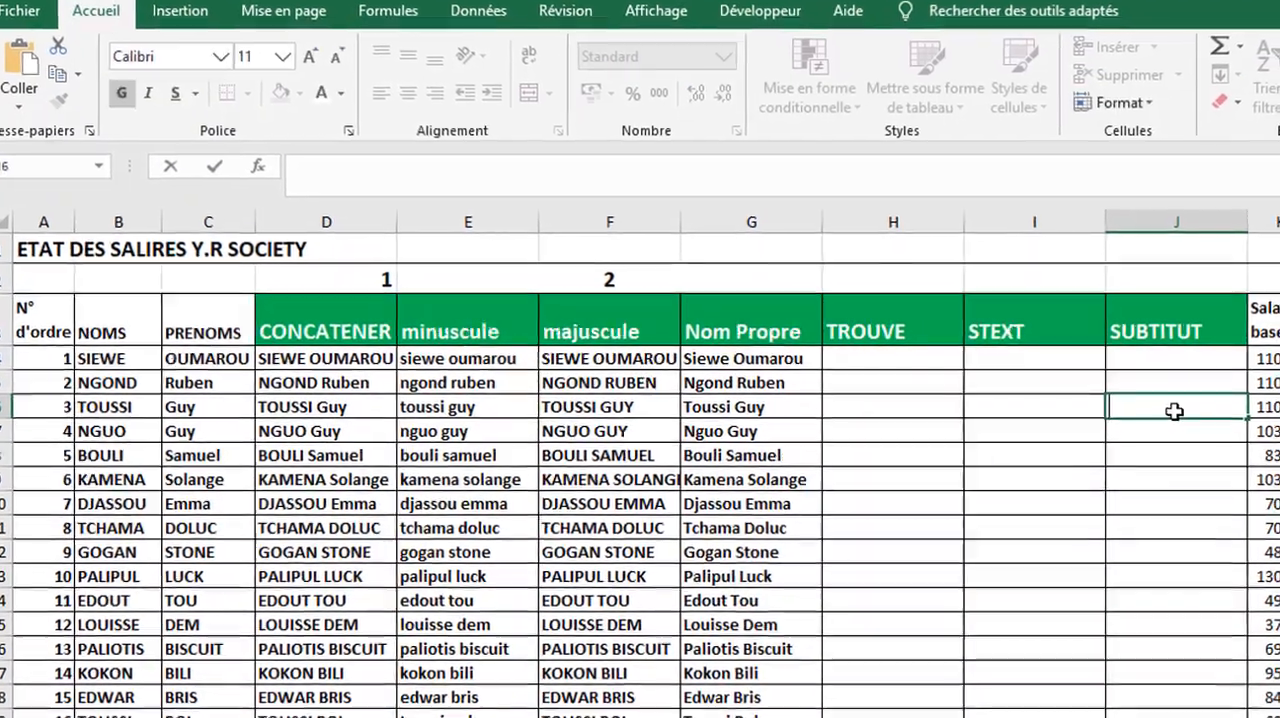
{"action": "type", "text": "sub"}
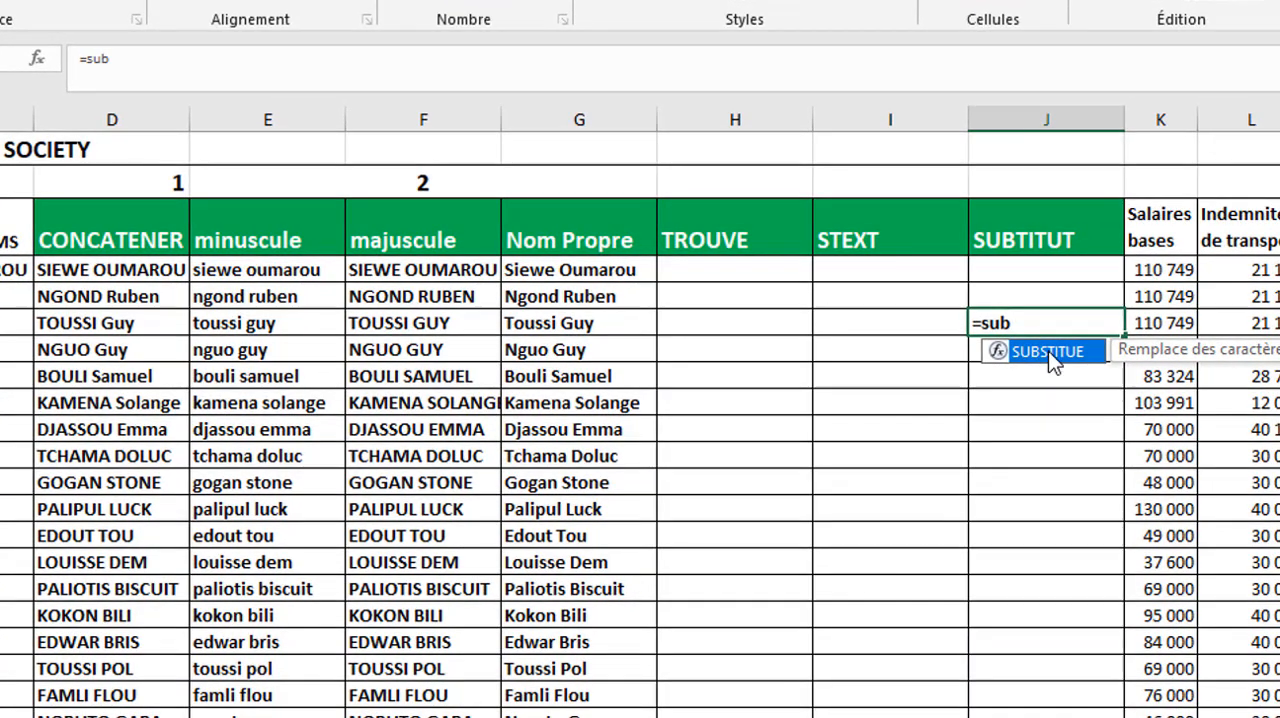
{"action": "double_click", "coordinate": [1062, 361]}
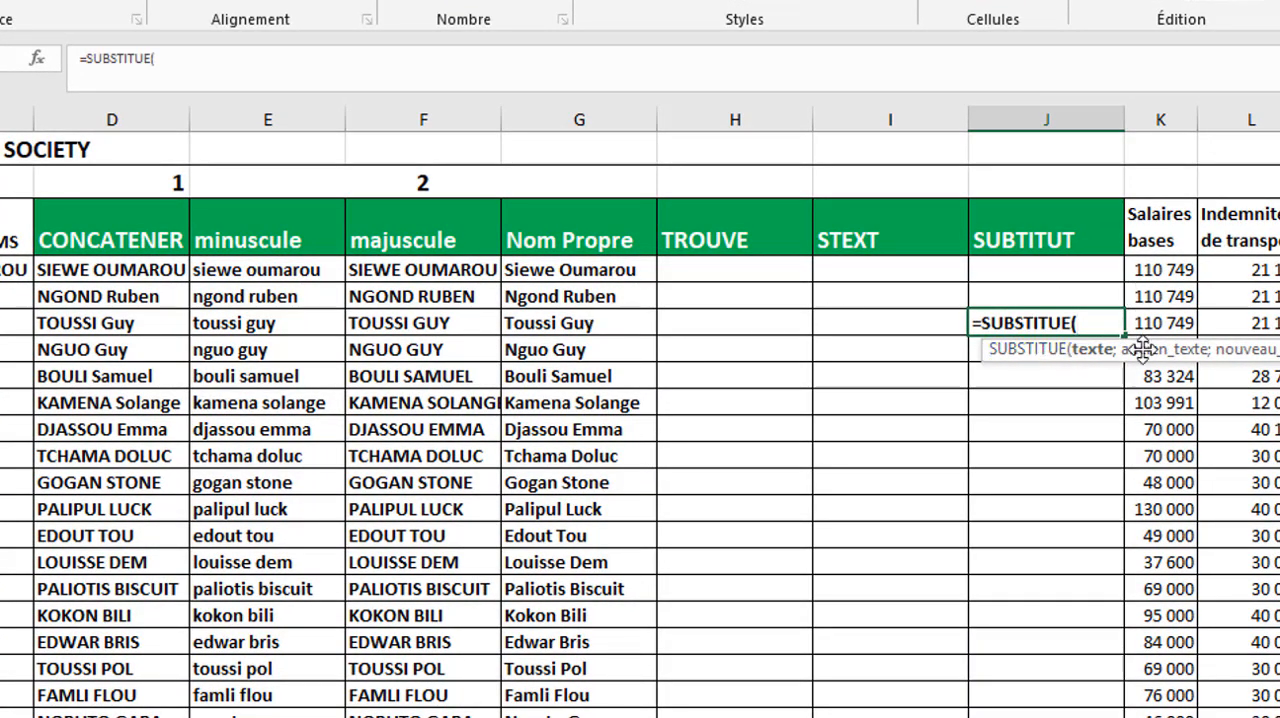
{"action": "left_click", "coordinate": [548, 320]}
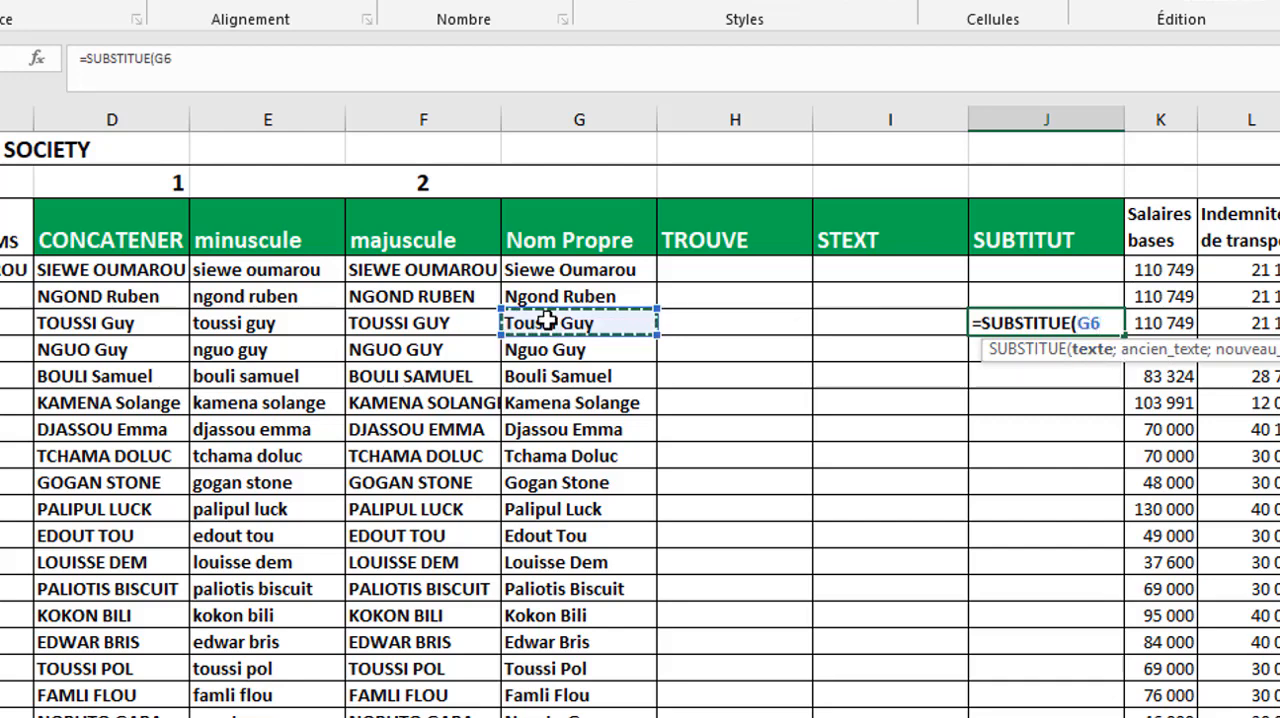
{"action": "type", "text": ";"}
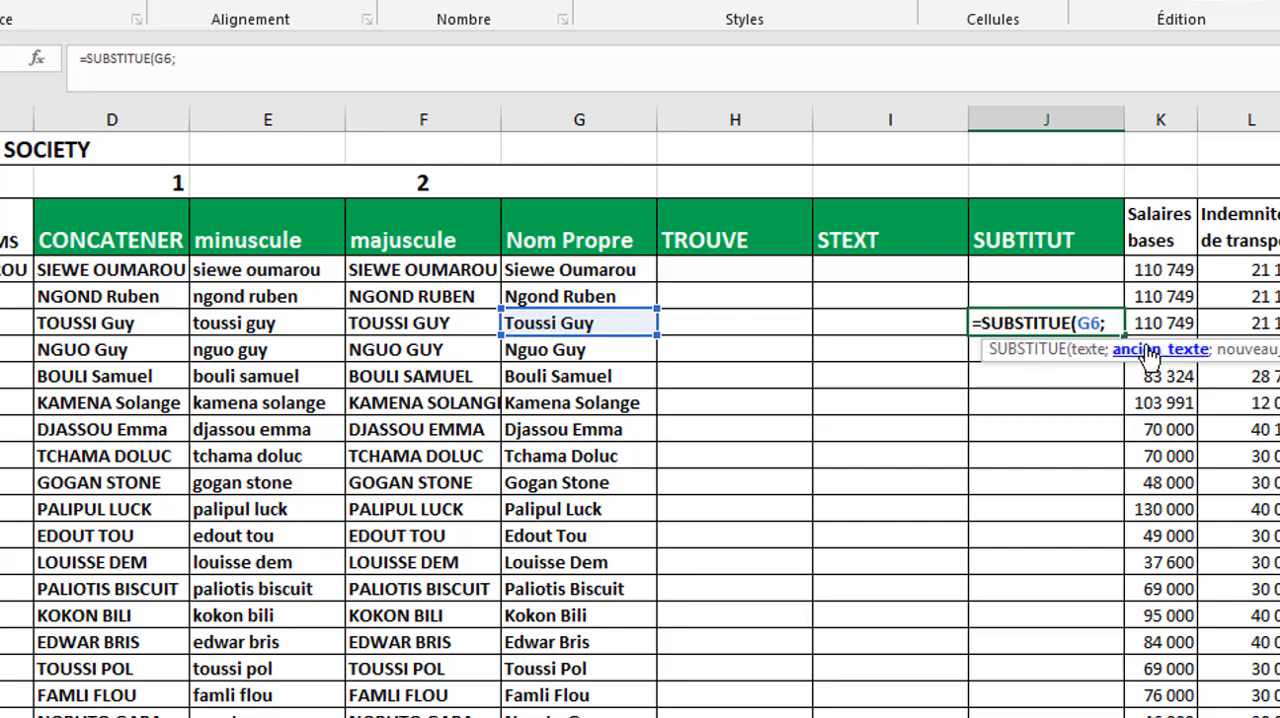
{"action": "type", "text": "guy;"}
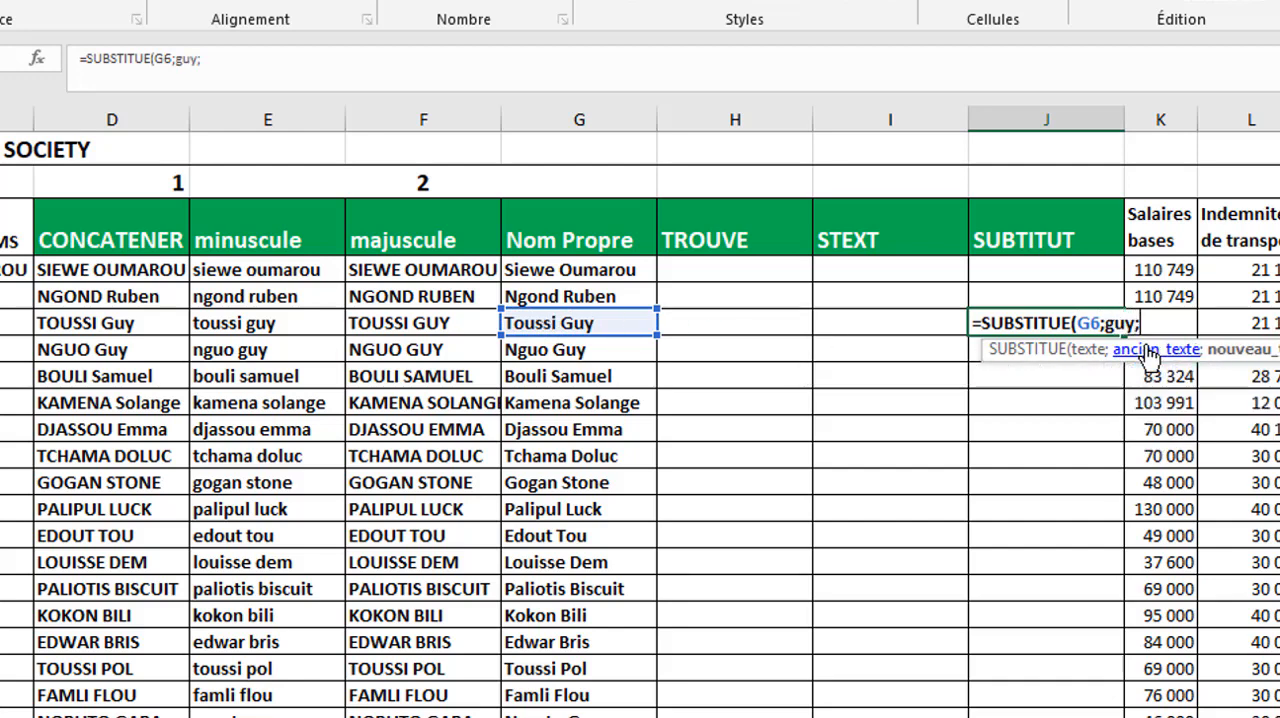
- Give the SUBSTITUE formula the first name from G6, in lowercase and in quotation marks, as the old text
{"action": "key", "text": "BackSpace"}
{"action": "type", "text": "\""}
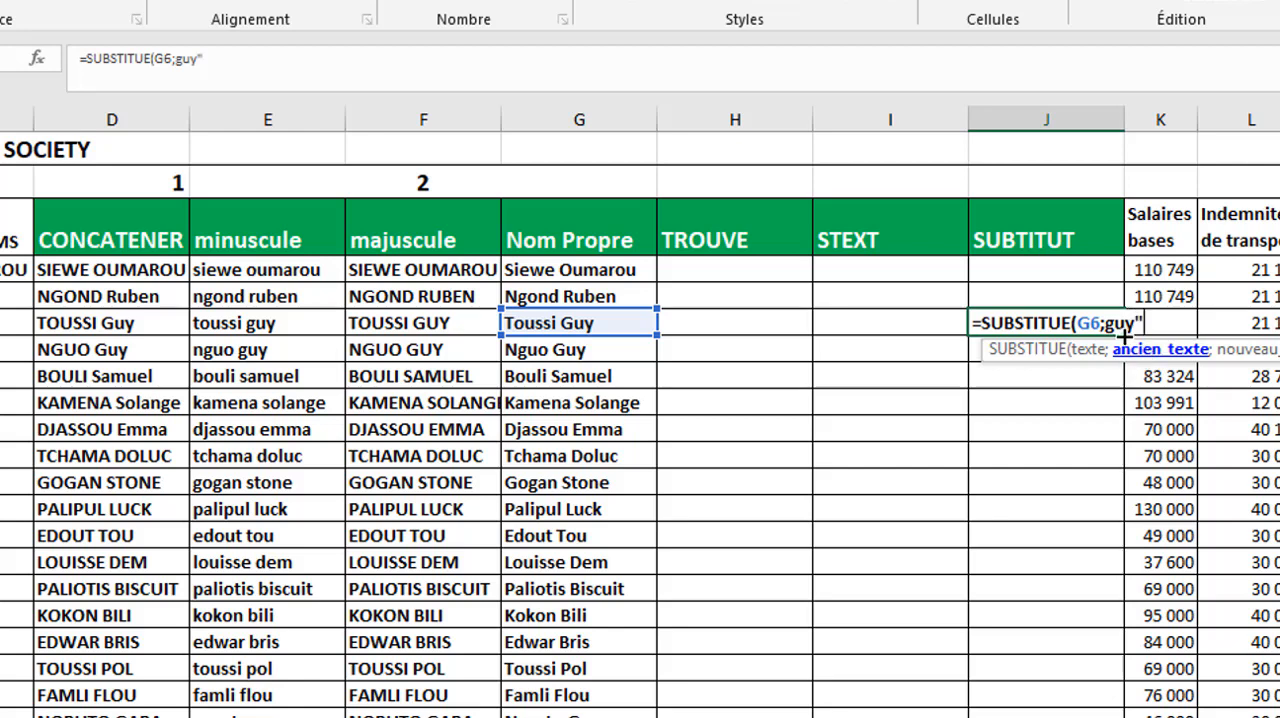
{"action": "left_click", "coordinate": [1107, 323]}
{"action": "type", "text": "\""}
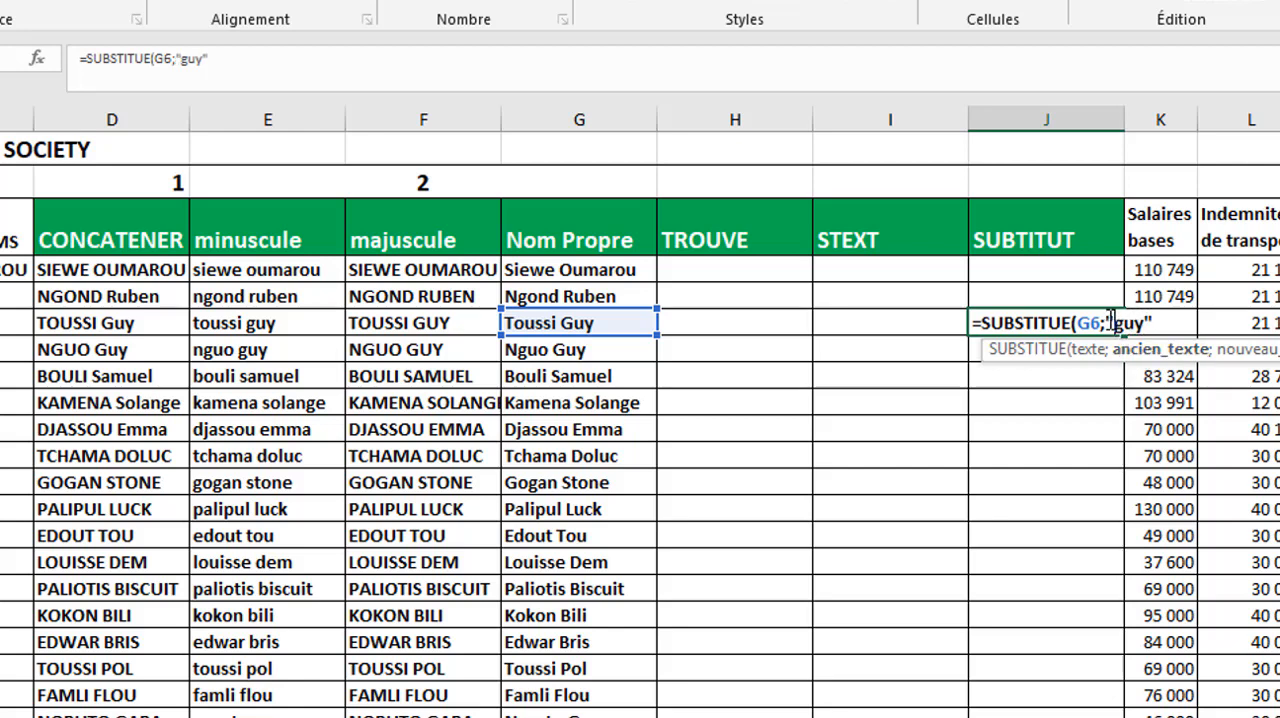
{"action": "left_click", "coordinate": [1166, 322]}
{"action": "type", "text": ";"}
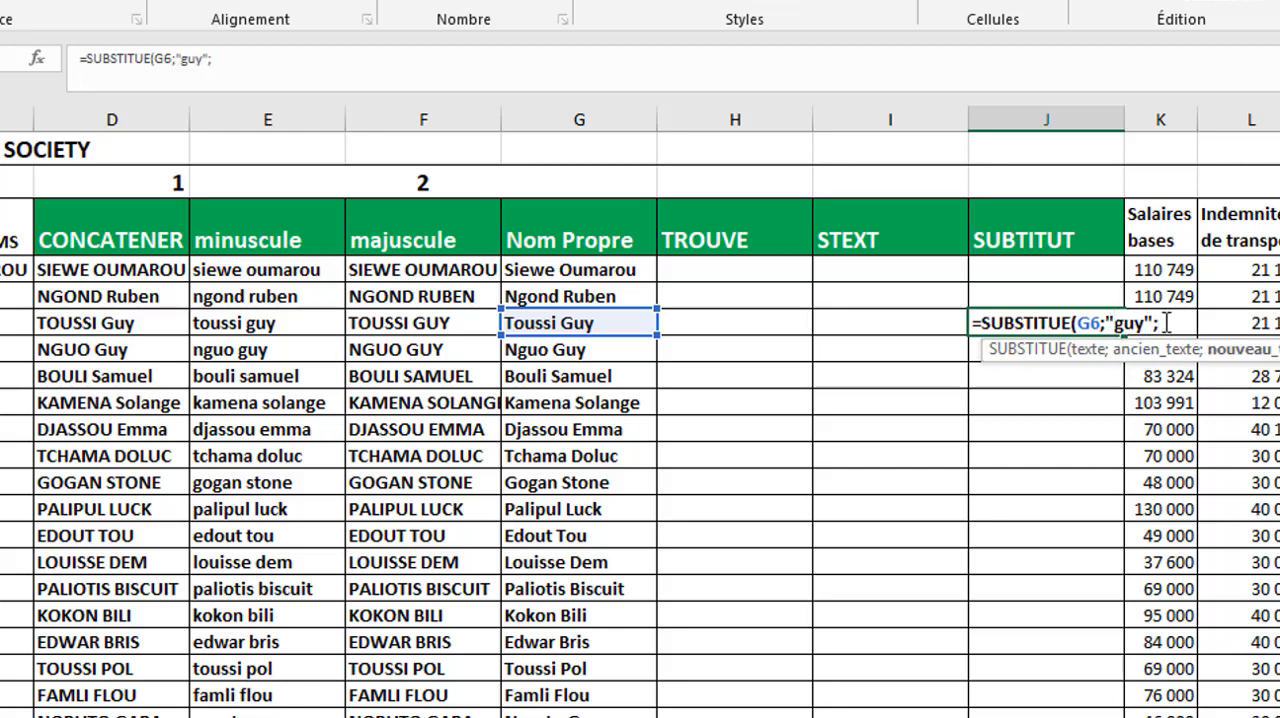
{"action": "type", "text": "pau"}
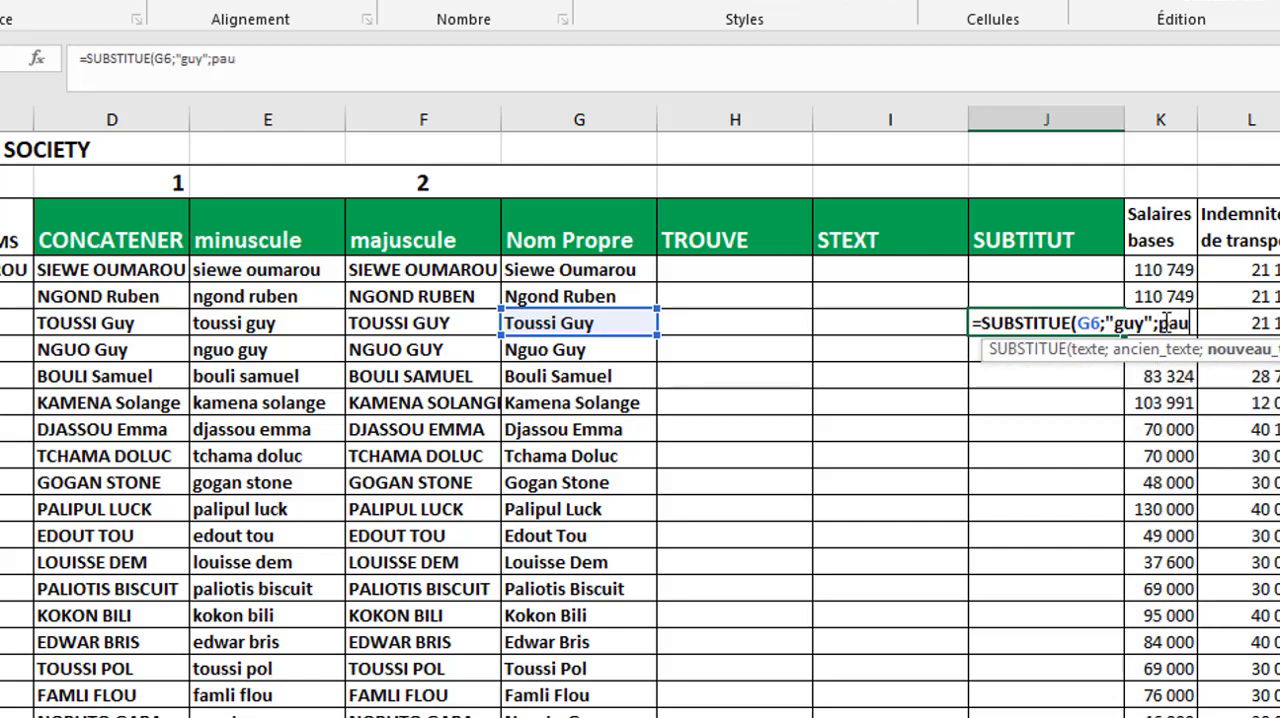
{"action": "type", "text": "l\""}
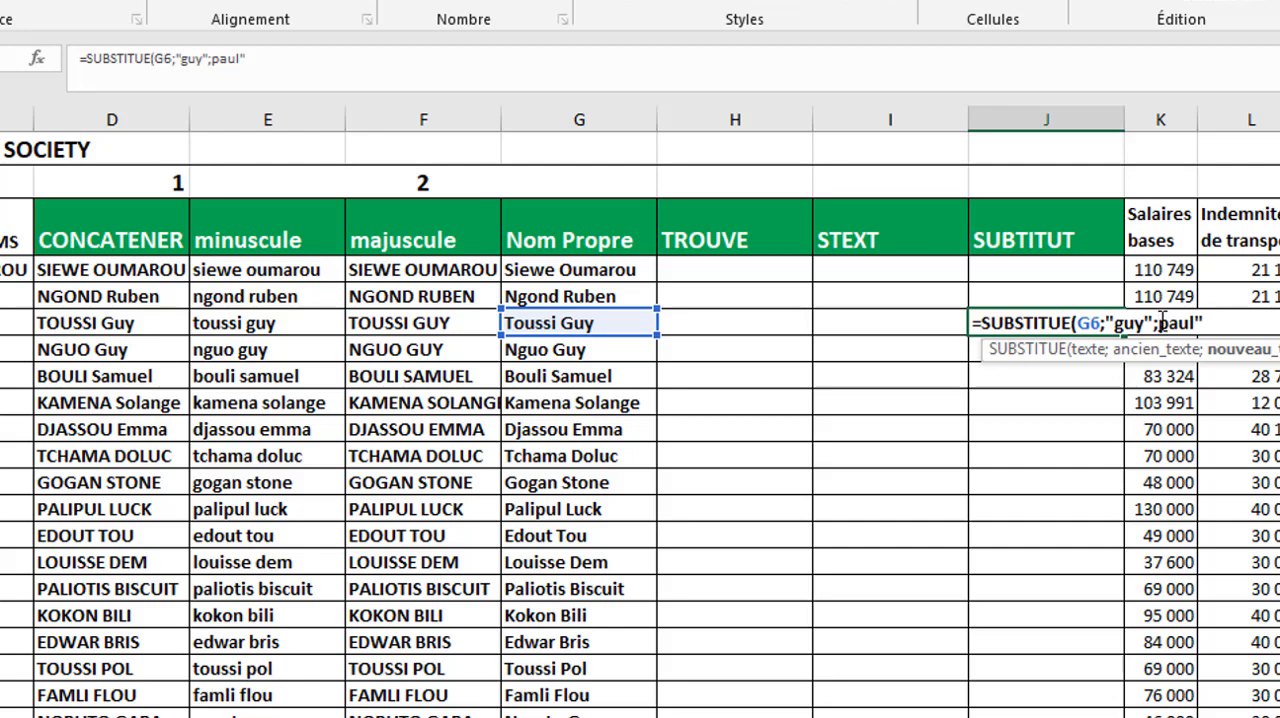
- Add a replacement first name in lowercase and in quotation marks as the new text, and complete the SUBSTITUE formula in J6
{"action": "type", "text": "\""}
{"action": "left_click", "coordinate": [1212, 322]}
{"action": "type", "text": ")"}
{"action": "key", "text": "Return"}
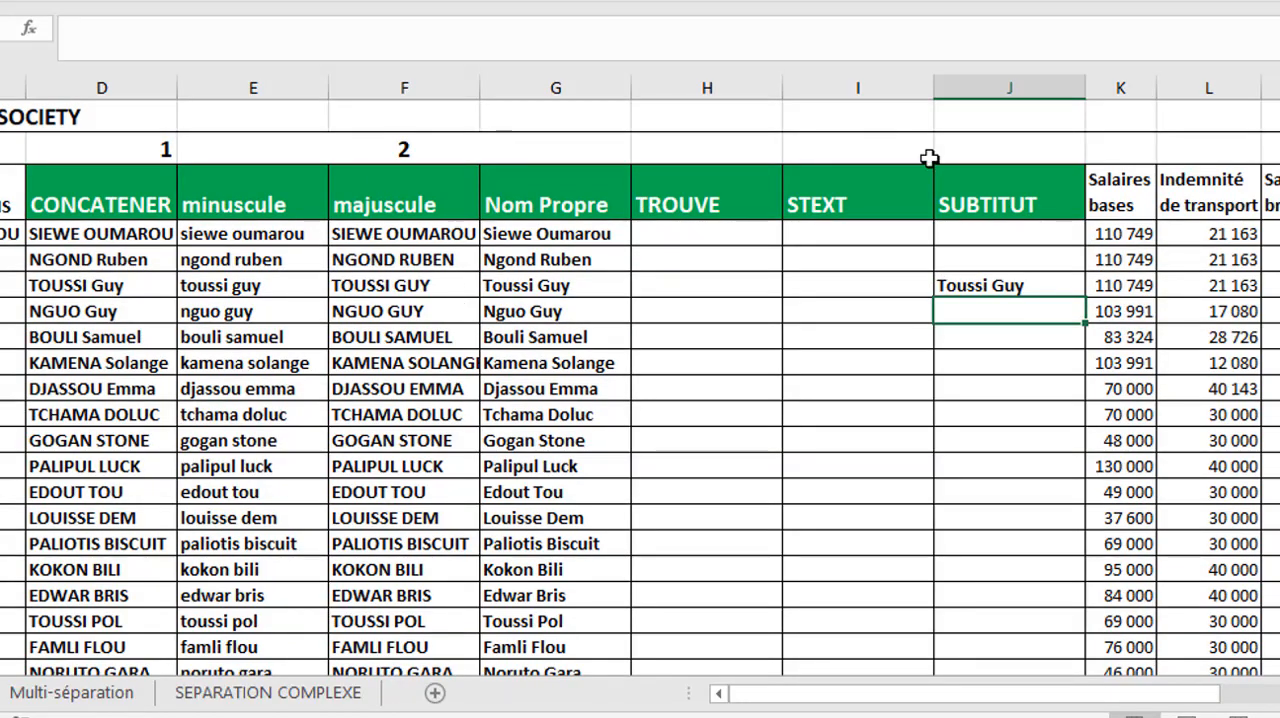
- Capitalize the first letter of the old text argument in the SUBSTITUE formula in J6
{"action": "left_click", "coordinate": [1049, 286]}
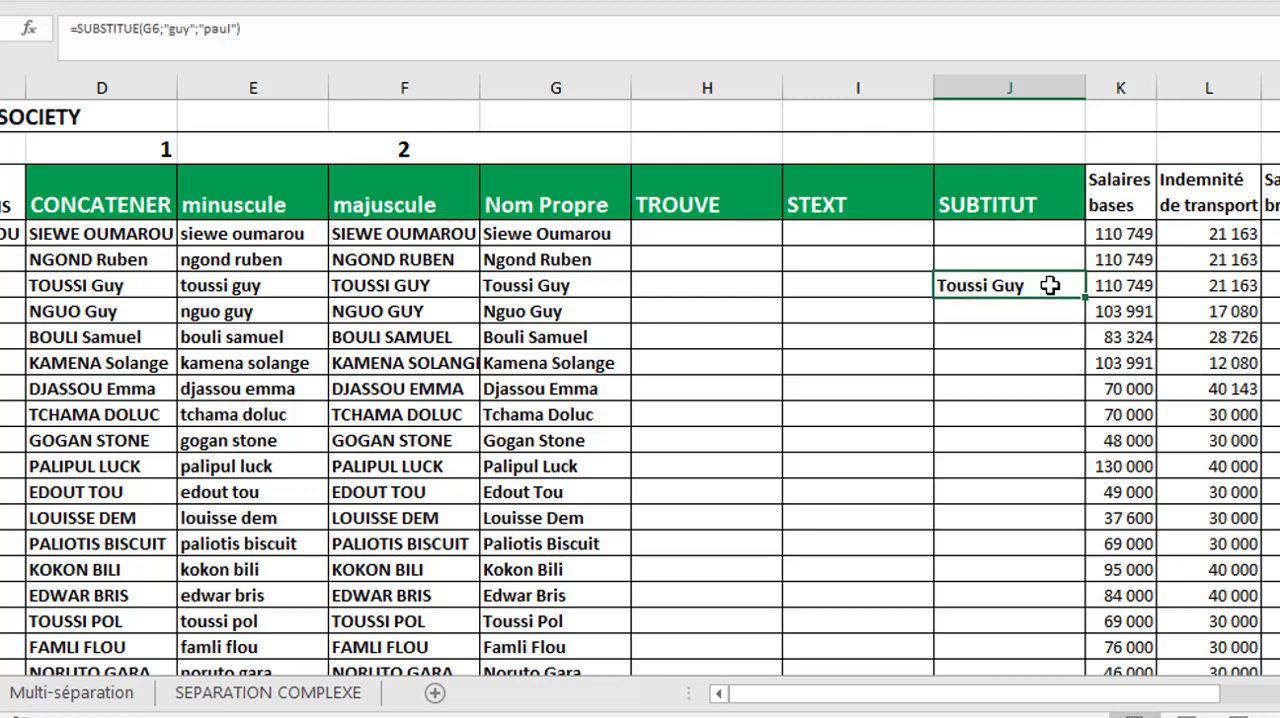
{"action": "double_click", "coordinate": [1049, 286]}
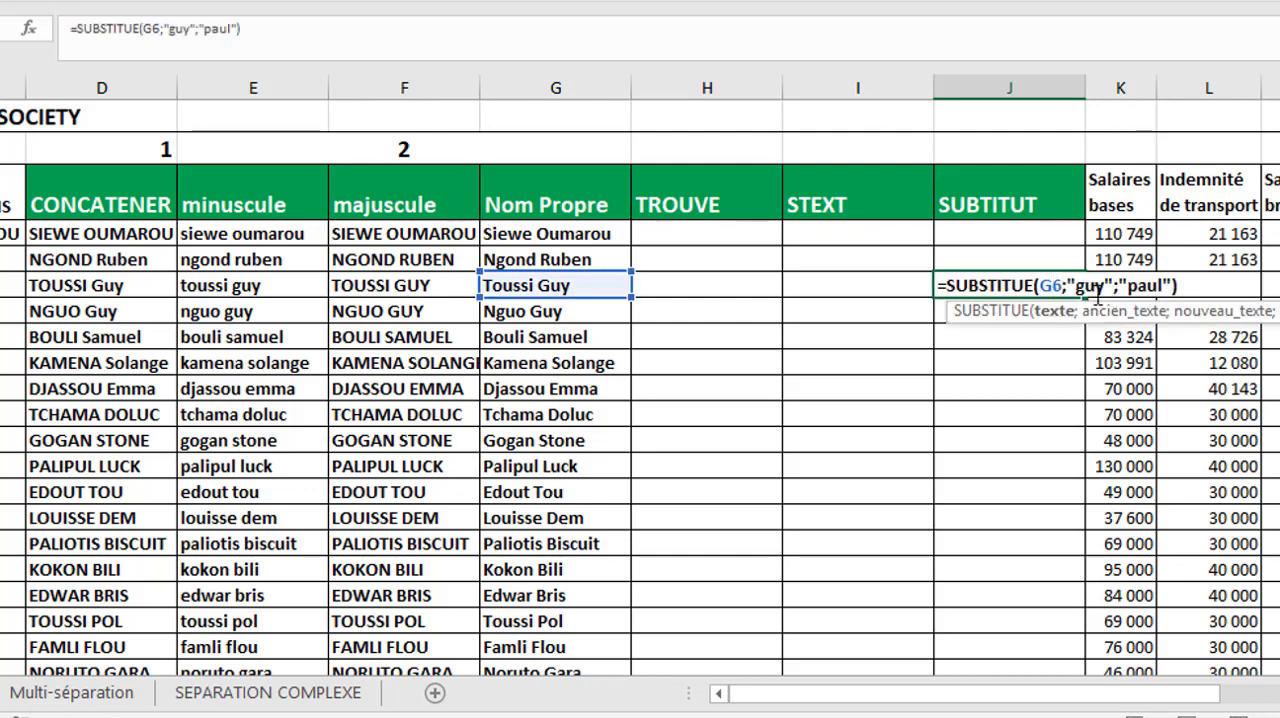
{"action": "left_click", "coordinate": [1086, 287]}
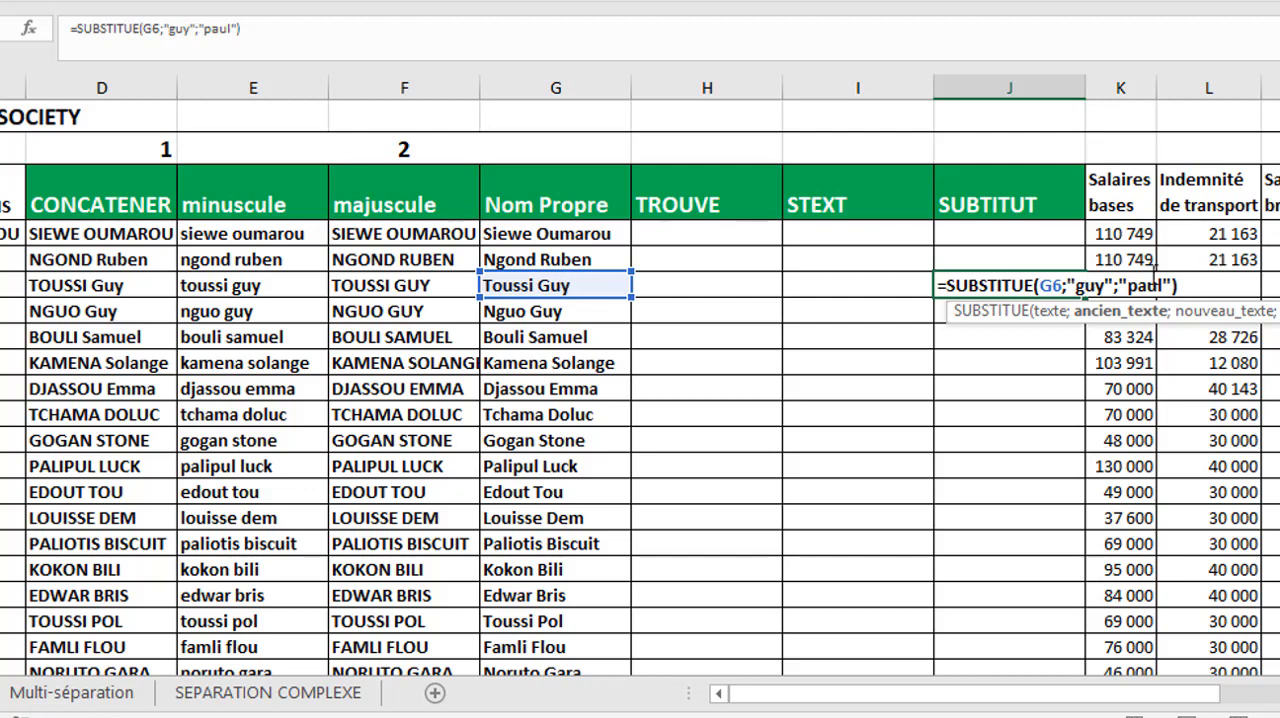
{"action": "key", "text": "BackSpace"}
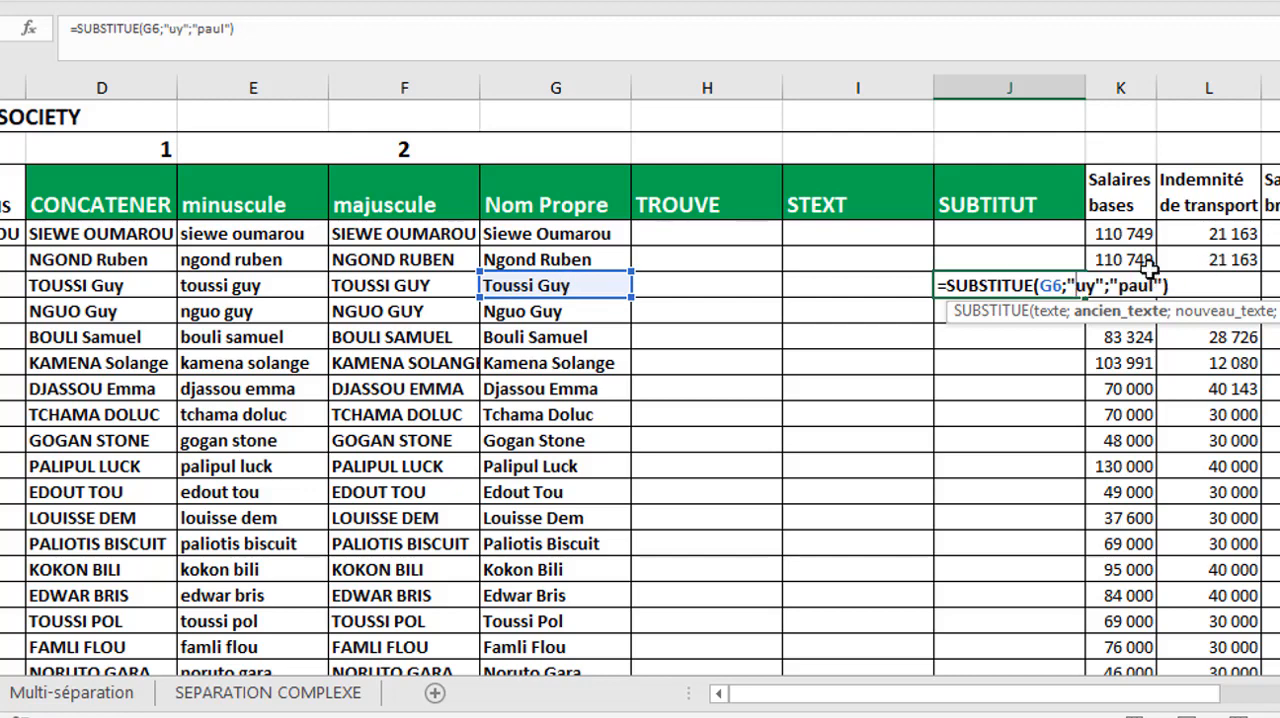
{"action": "type", "text": "G"}
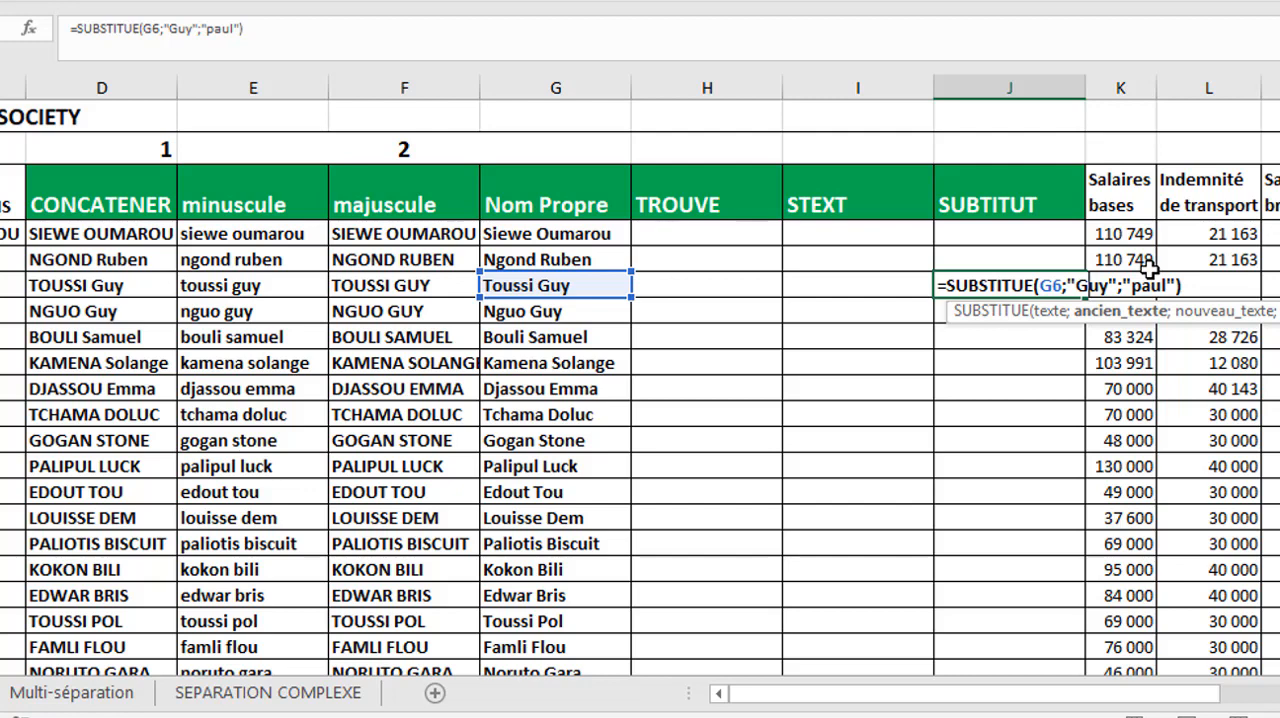
{"action": "key", "text": "Return"}
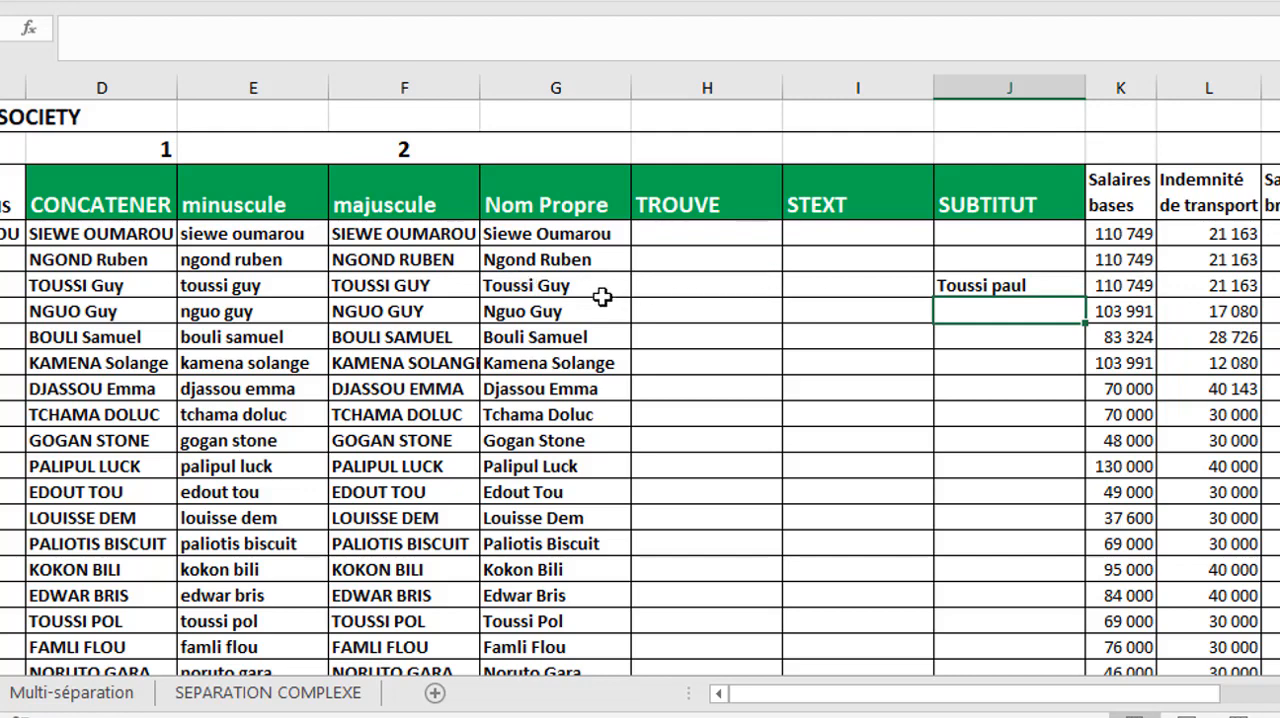
{"action": "left_click", "coordinate": [1023, 286]}
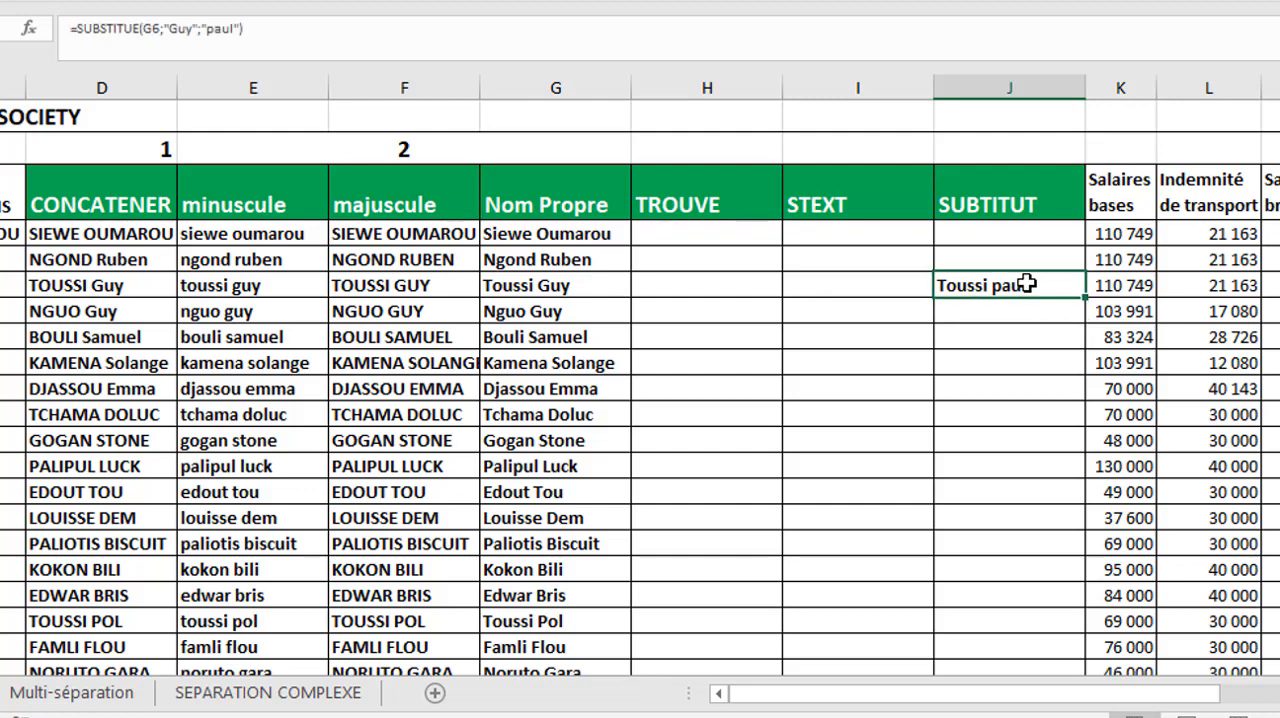
{"action": "left_click", "coordinate": [697, 282]}
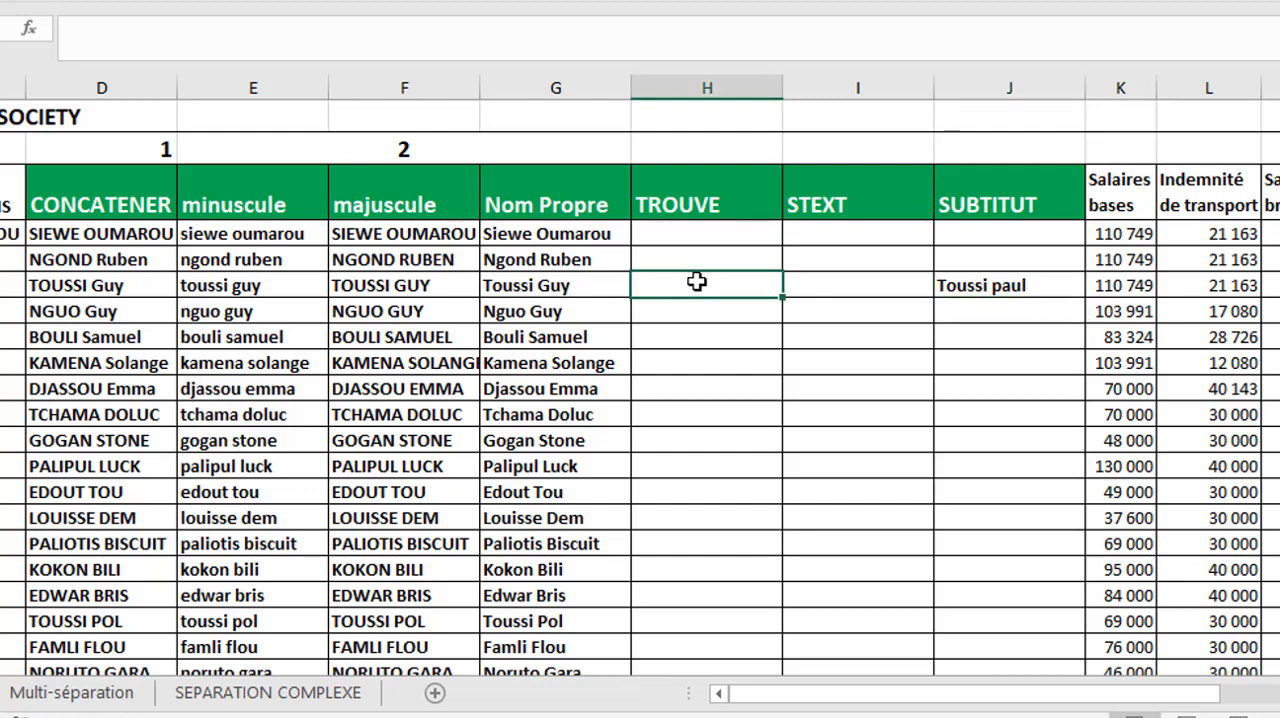
{"action": "type", "text": "123345"}
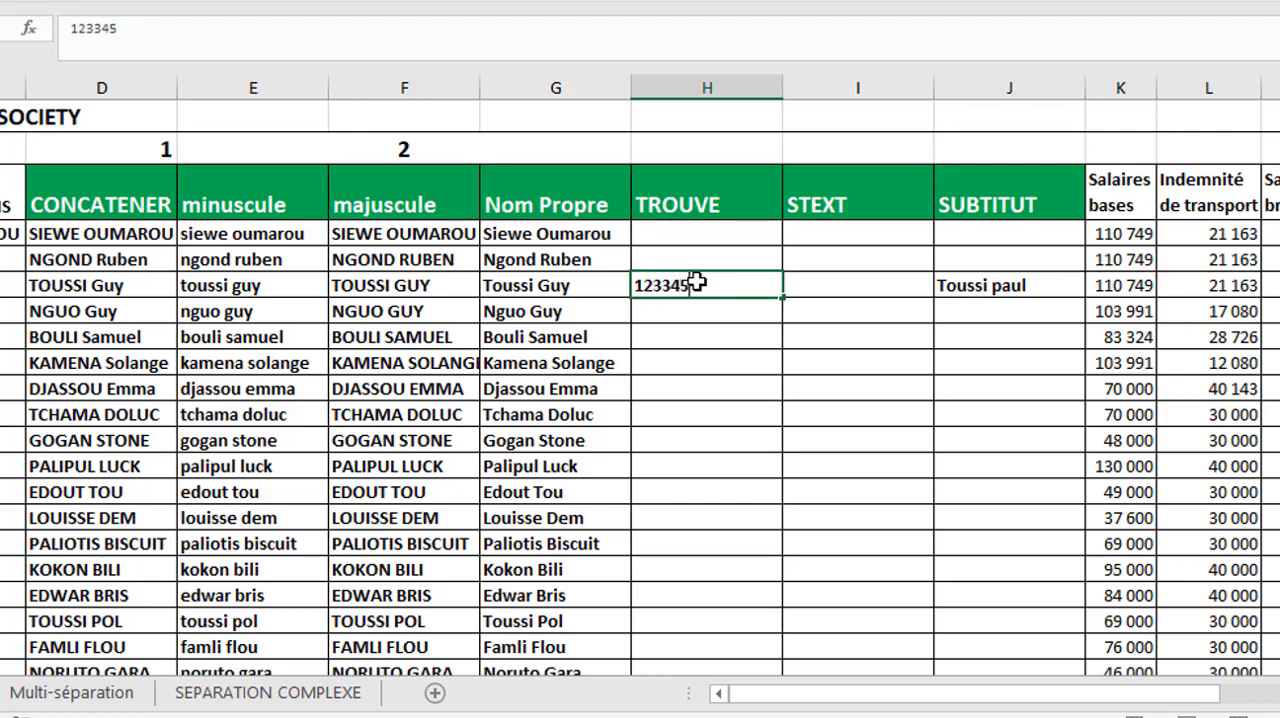
{"action": "type", "text": "3323"}
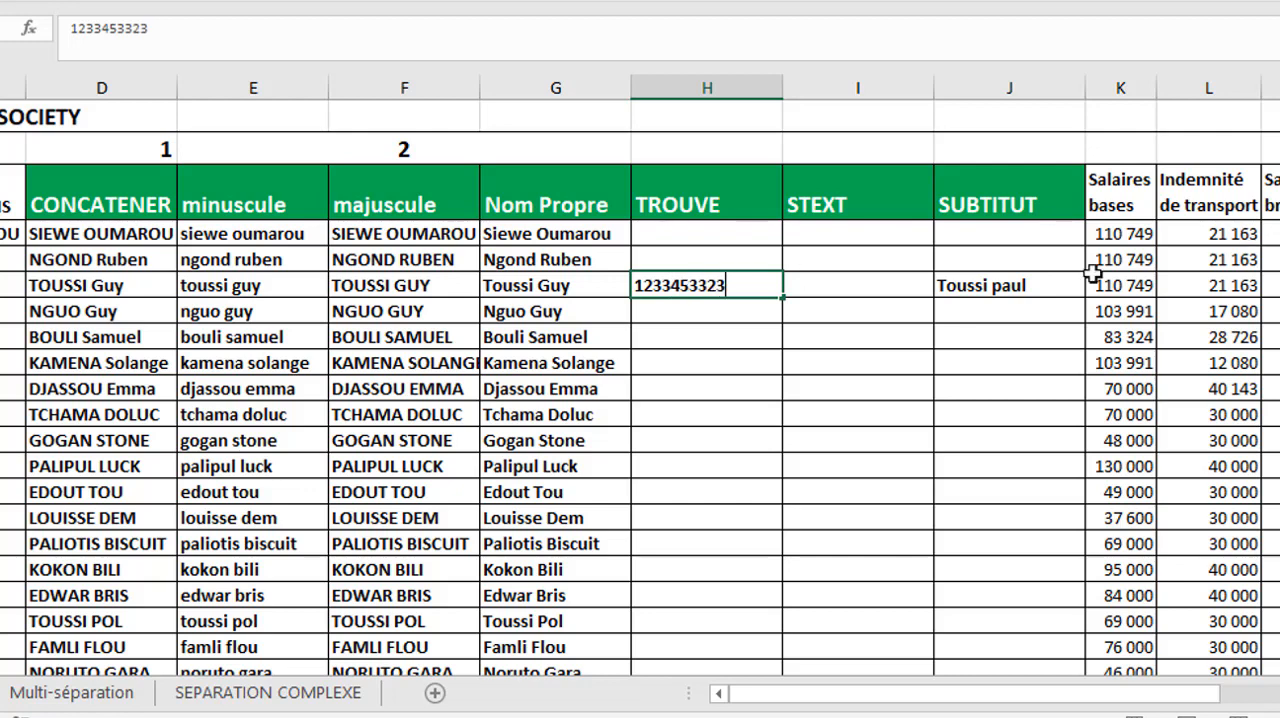
- Clear the existing SUBSTITUE formula from J6
{"action": "left_click", "coordinate": [998, 286]}
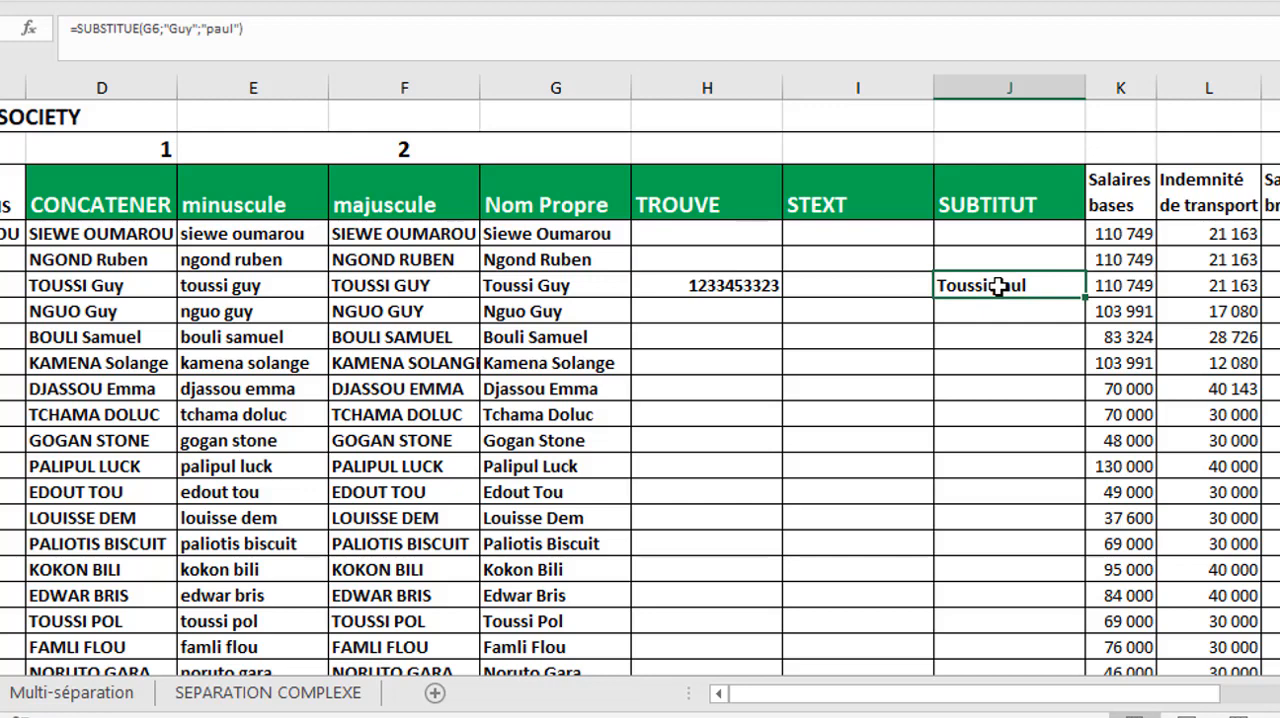
{"action": "double_click", "coordinate": [998, 286]}
{"action": "key", "text": "BackSpace"}
{"action": "key", "text": "BackSpace"}
{"action": "key", "text": "BackSpace"}
{"action": "key", "text": "BackSpace"}
{"action": "key", "text": "BackSpace"}
{"action": "key", "text": "BackSpace"}
{"action": "key", "text": "BackSpace"}
{"action": "key", "text": "BackSpace"}
{"action": "key", "text": "BackSpace"}
{"action": "key", "text": "BackSpace"}
{"action": "key", "text": "BackSpace"}
{"action": "key", "text": "BackSpace"}
{"action": "key", "text": "BackSpace"}
{"action": "key", "text": "BackSpace"}
{"action": "key", "text": "BackSpace"}
{"action": "key", "text": "BackSpace"}
{"action": "key", "text": "BackSpace"}
{"action": "key", "text": "BackSpace"}
{"action": "key", "text": "BackSpace"}
{"action": "key", "text": "BackSpace"}
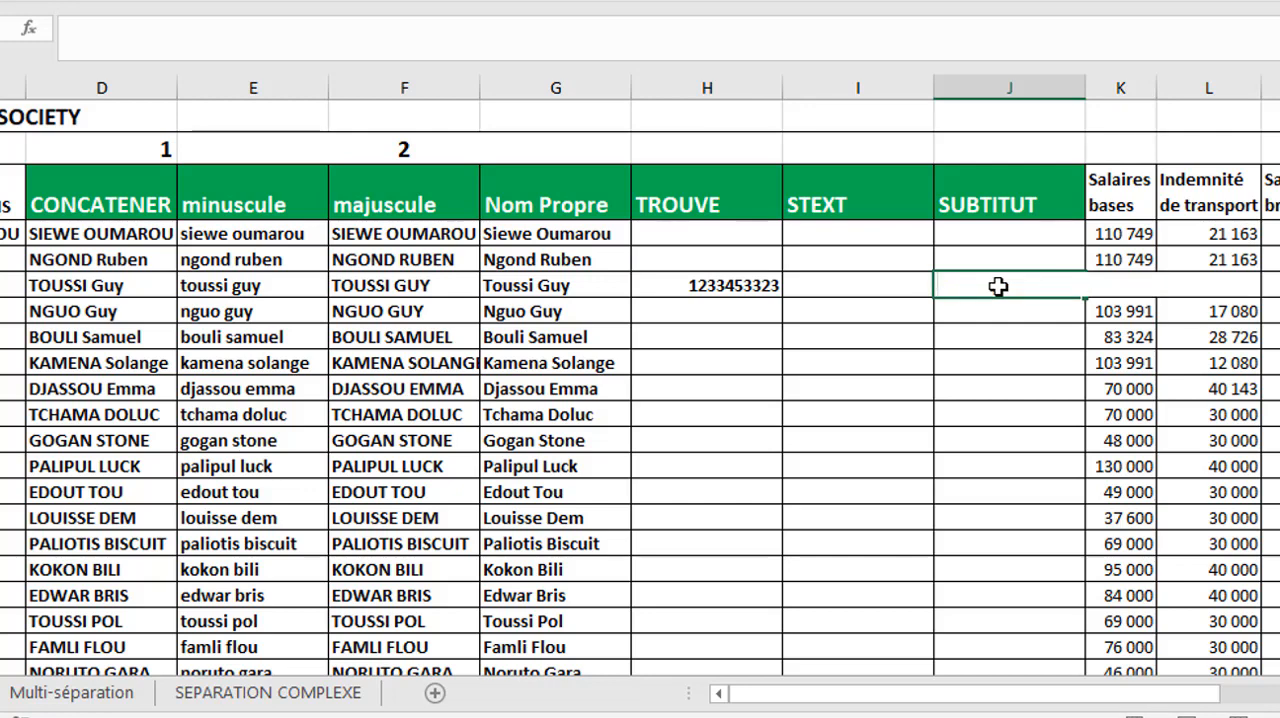
- Start a new SUBSTITUE formula in J6 with the number in H6 as its text argument
{"action": "type", "text": "su"}
{"action": "key", "text": "BackSpace"}
{"action": "key", "text": "BackSpace"}
{"action": "key", "text": "BackSpace"}
{"action": "type", "text": "=su"}
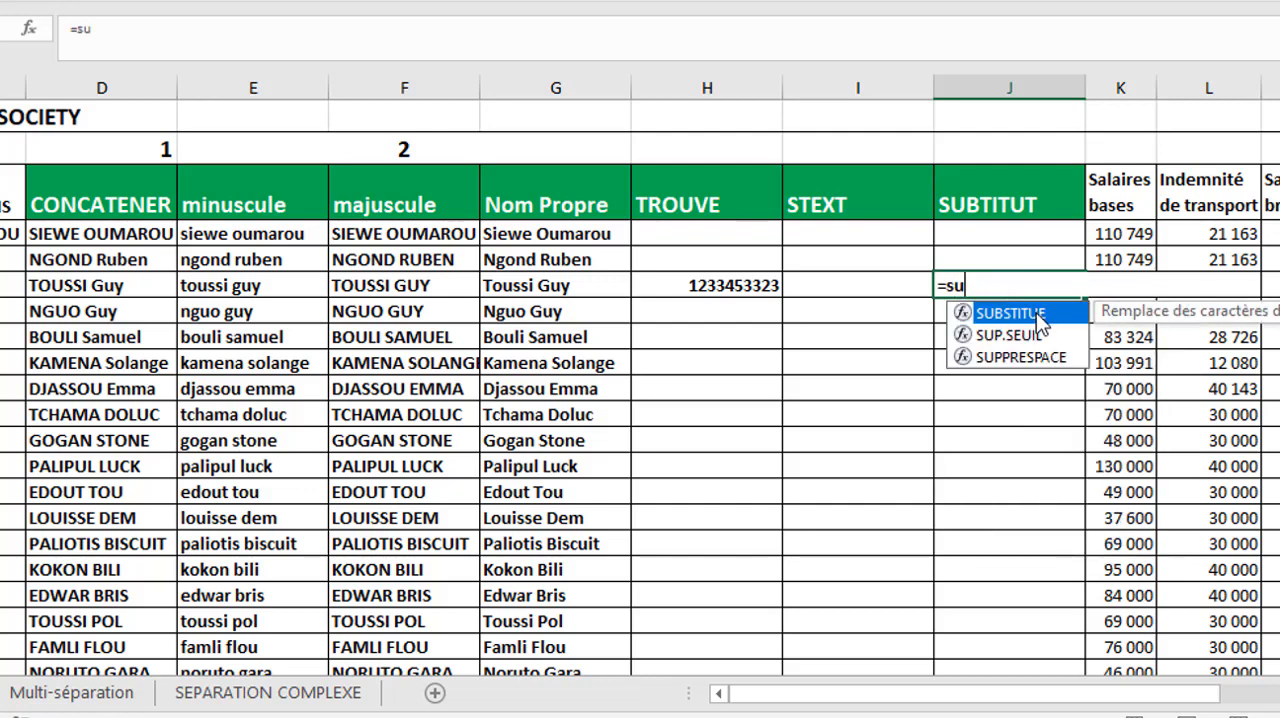
{"action": "double_click", "coordinate": [1036, 316]}
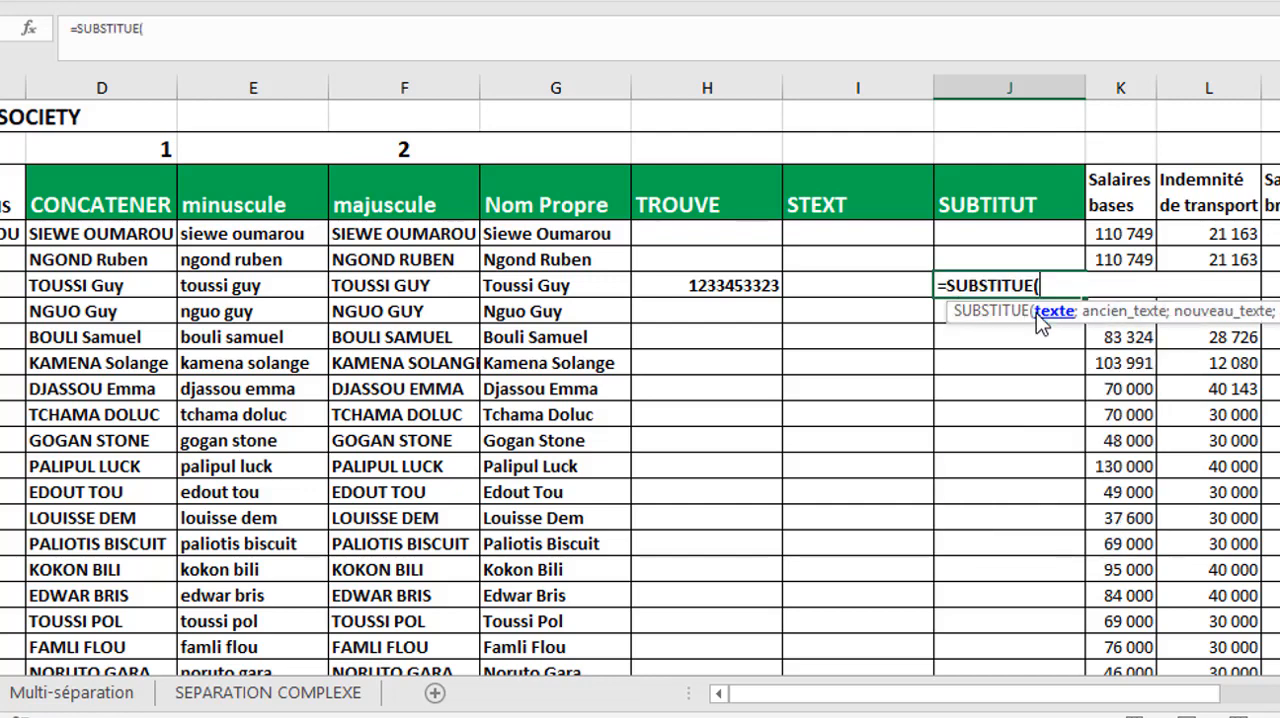
{"action": "left_click", "coordinate": [705, 286]}
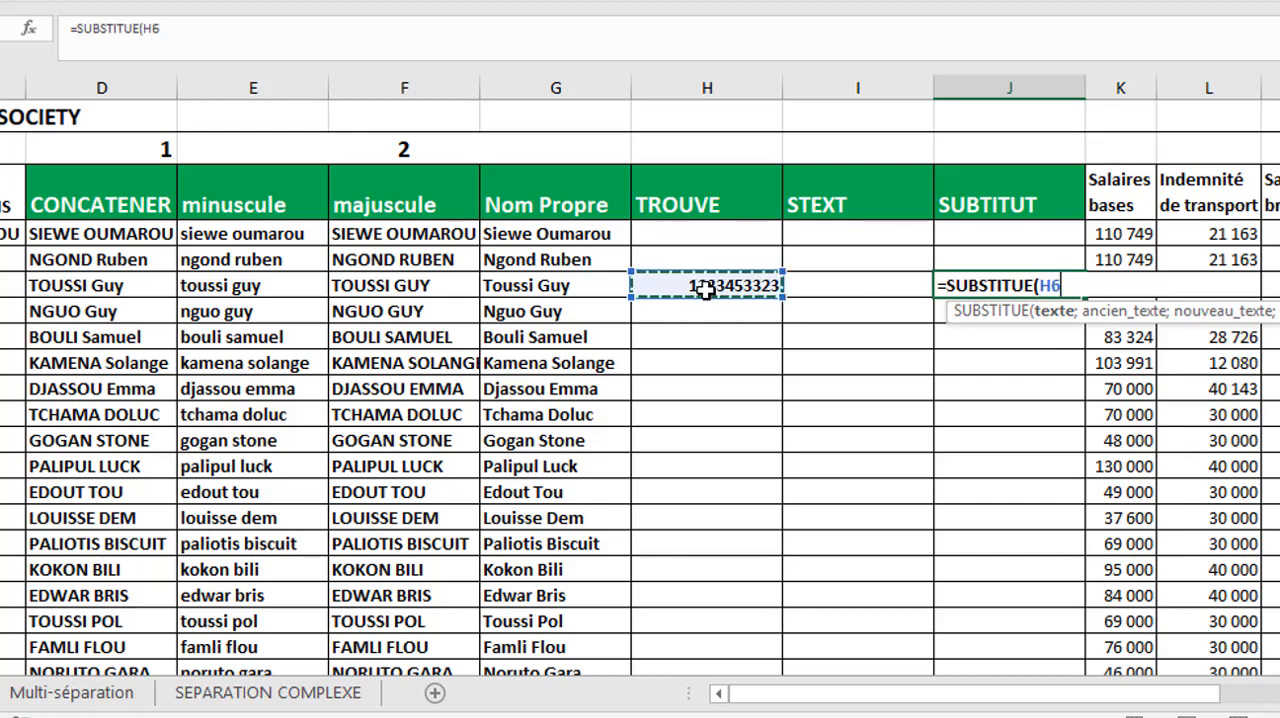
{"action": "type", "text": ";"}
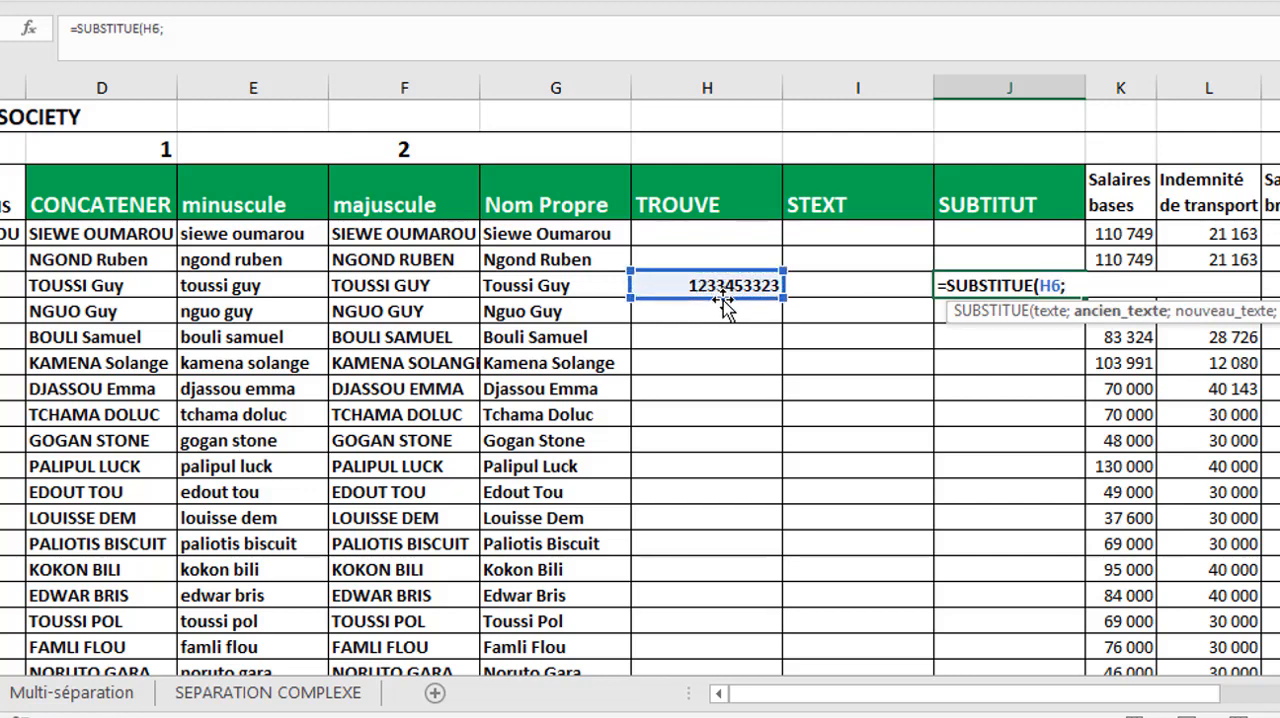
{"action": "type", "text": "33;"}
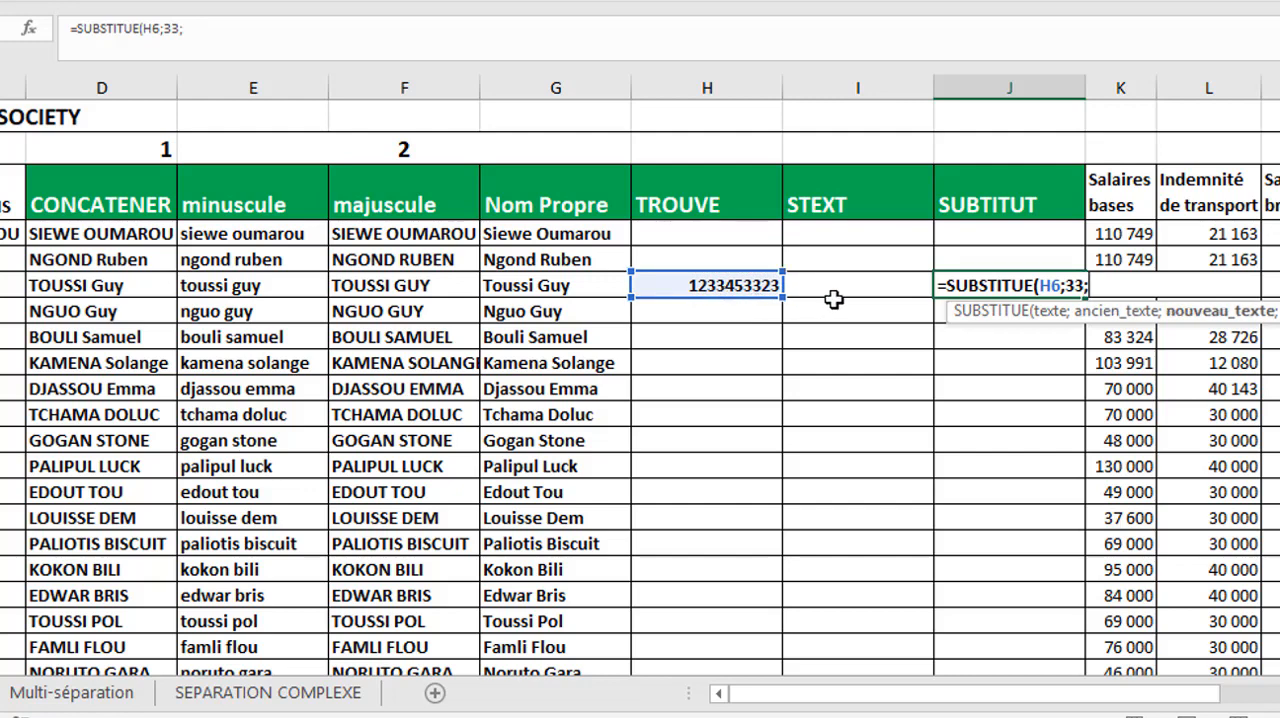
{"action": "type", "text": "\""}
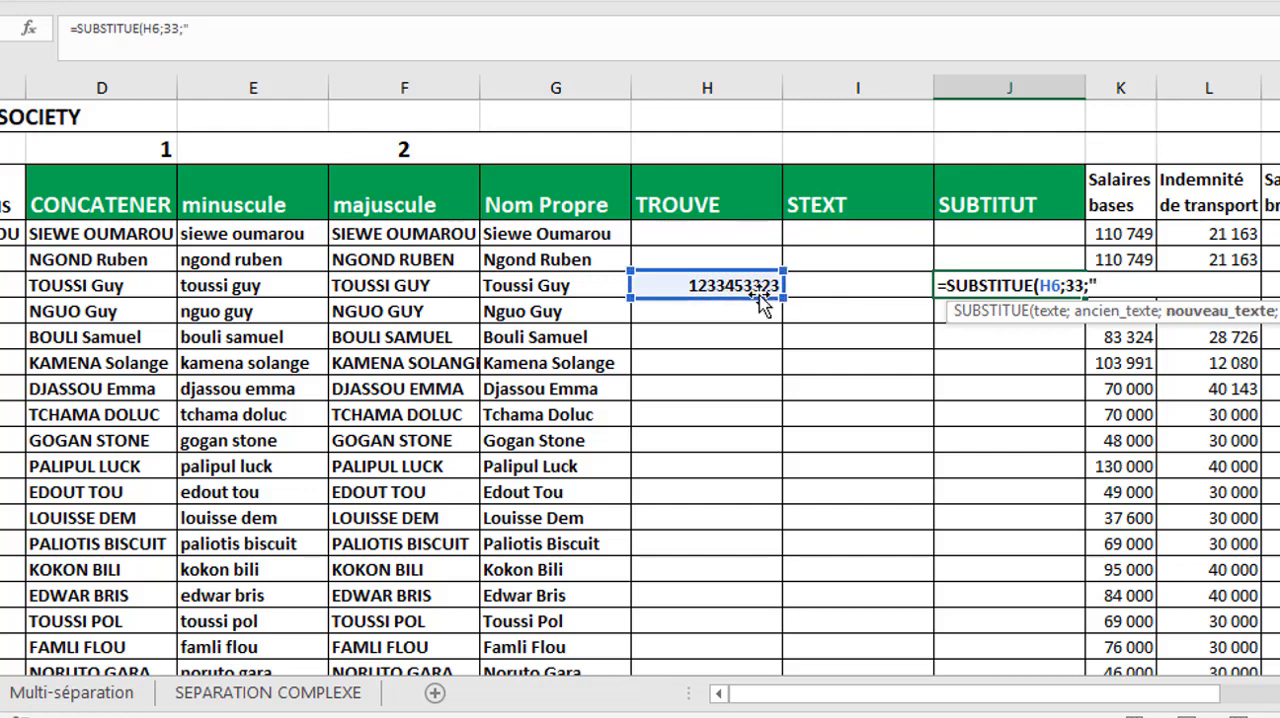
{"action": "type", "text": "as\";"}
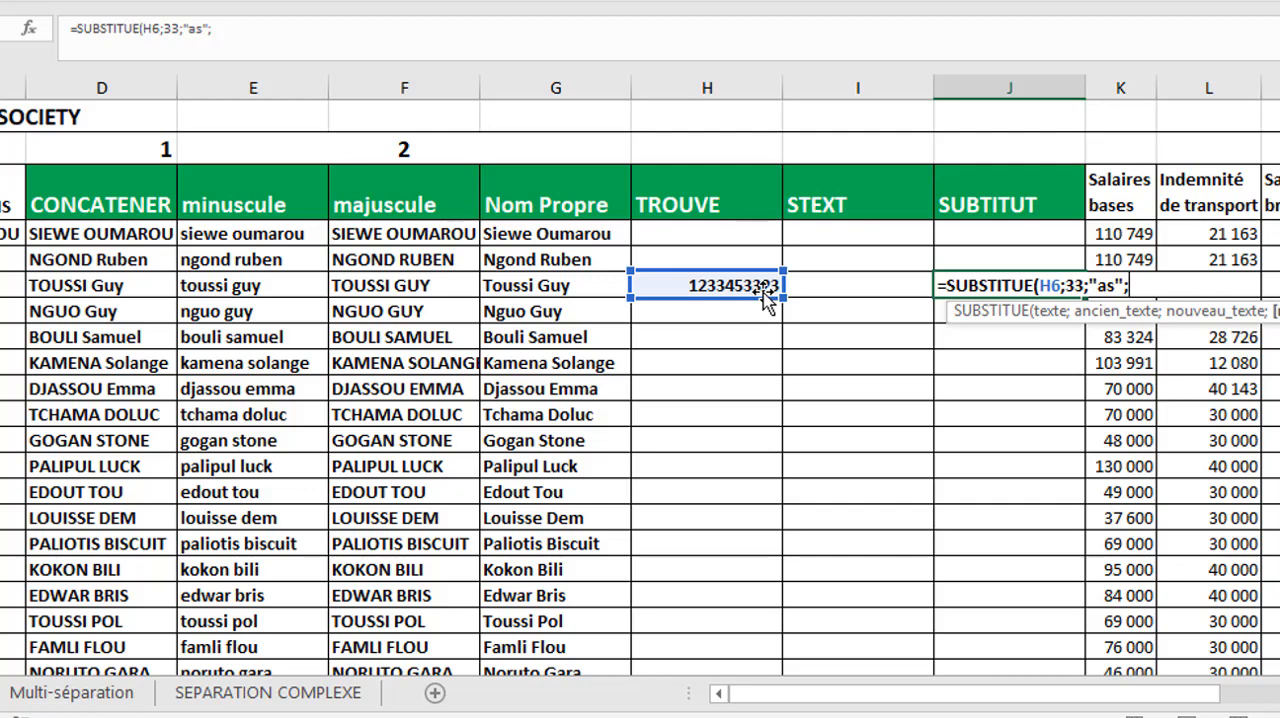
- Limit the replacement to occurrence 2 and complete the SUBSTITUE formula in J6
{"action": "type", "text": "2)"}
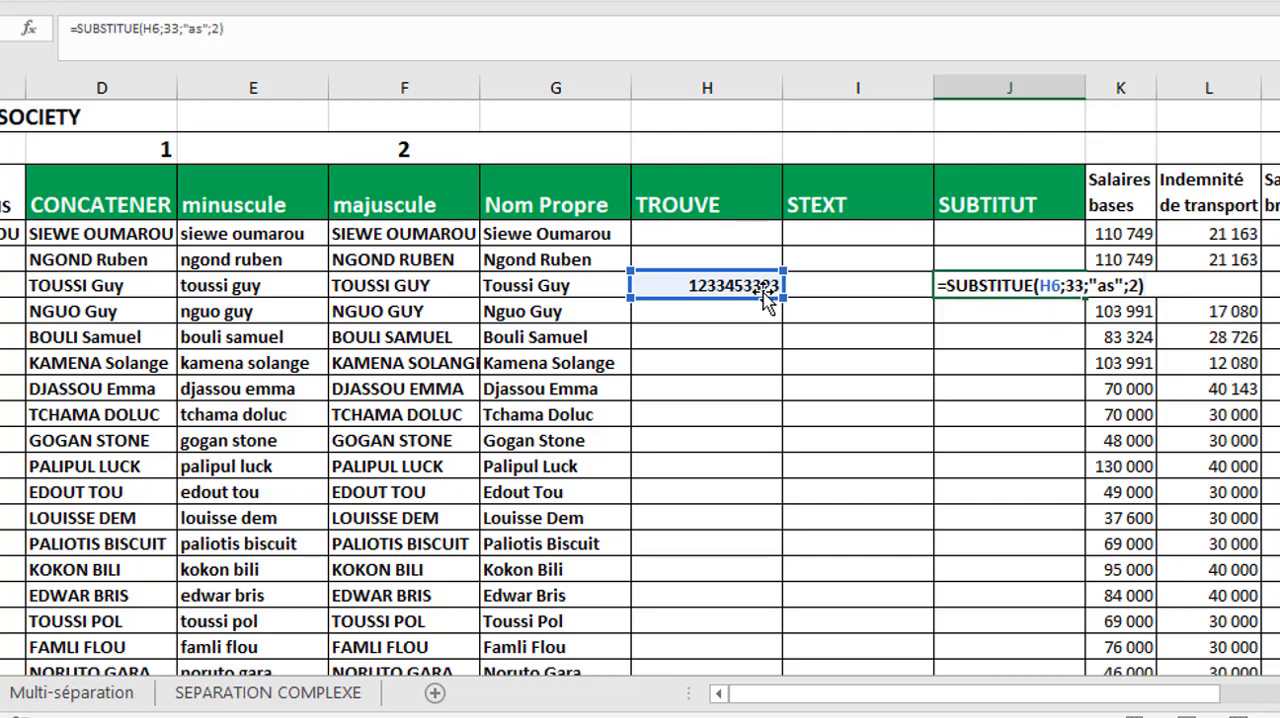
{"action": "key", "text": "Return"}
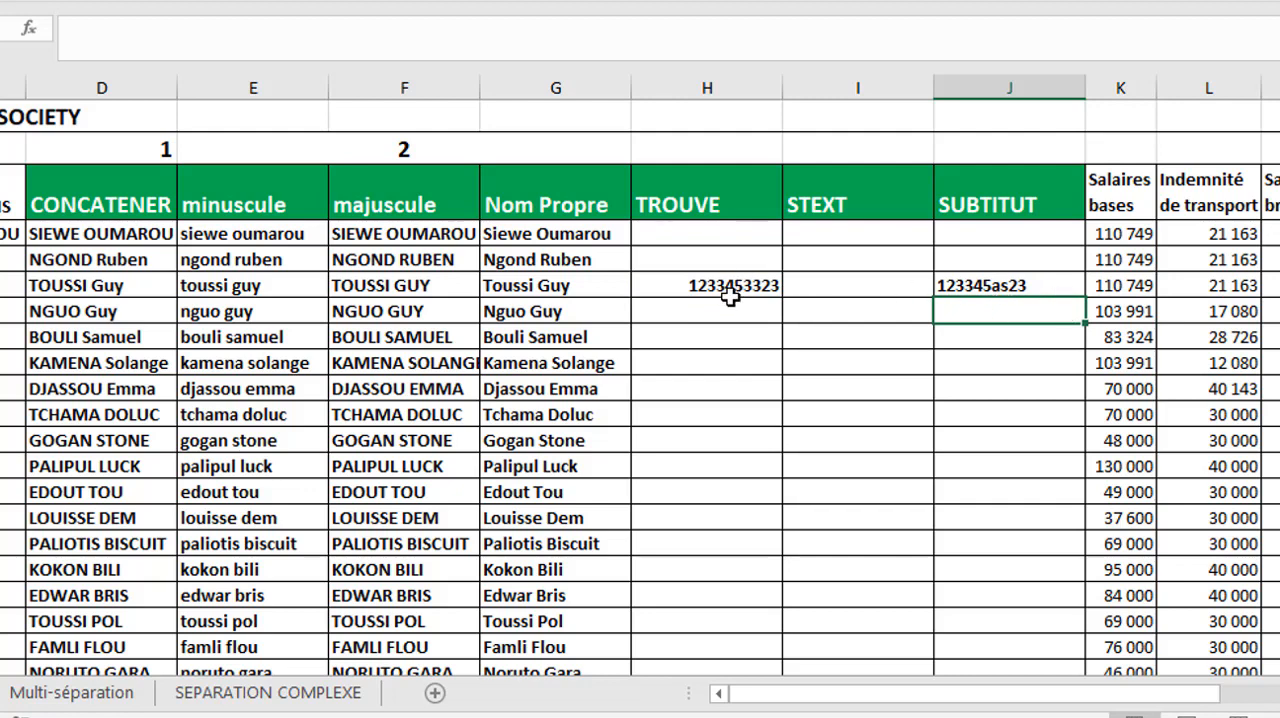
{"action": "left_click", "coordinate": [1028, 286]}
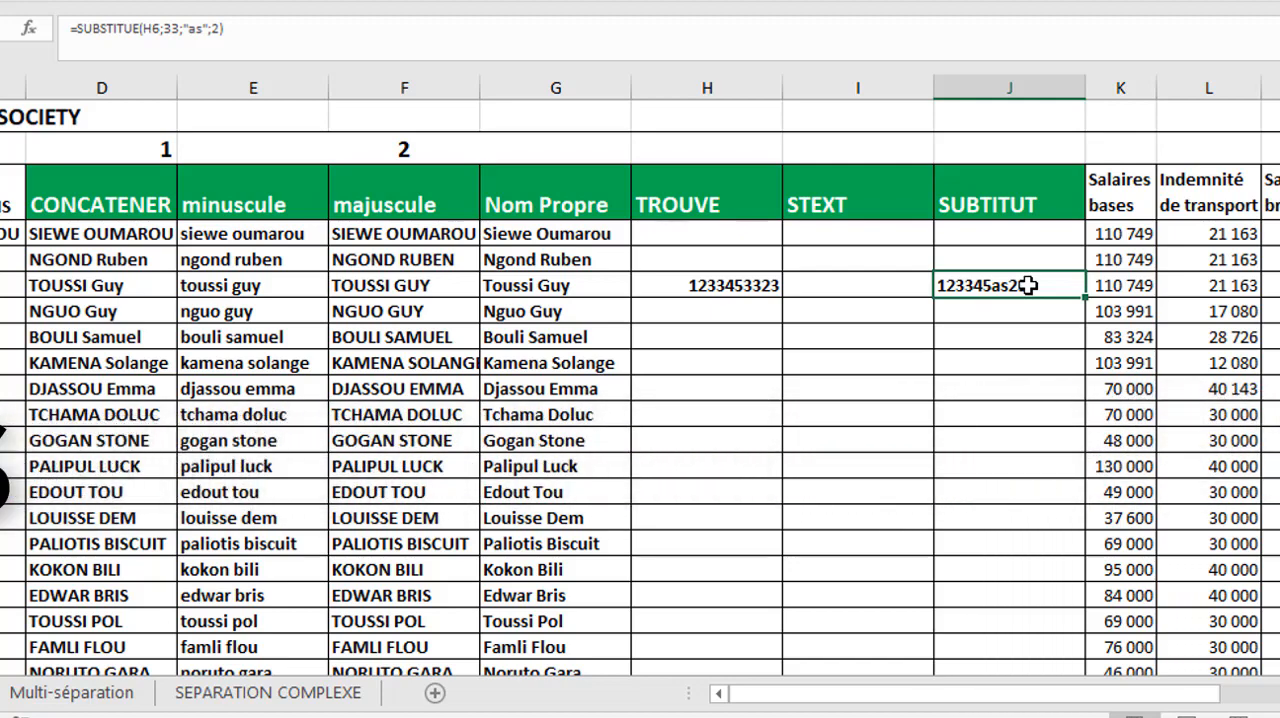
- Insert a blank column between SUBTITUT and Salaires bases
{"action": "left_click", "coordinate": [980, 237]}
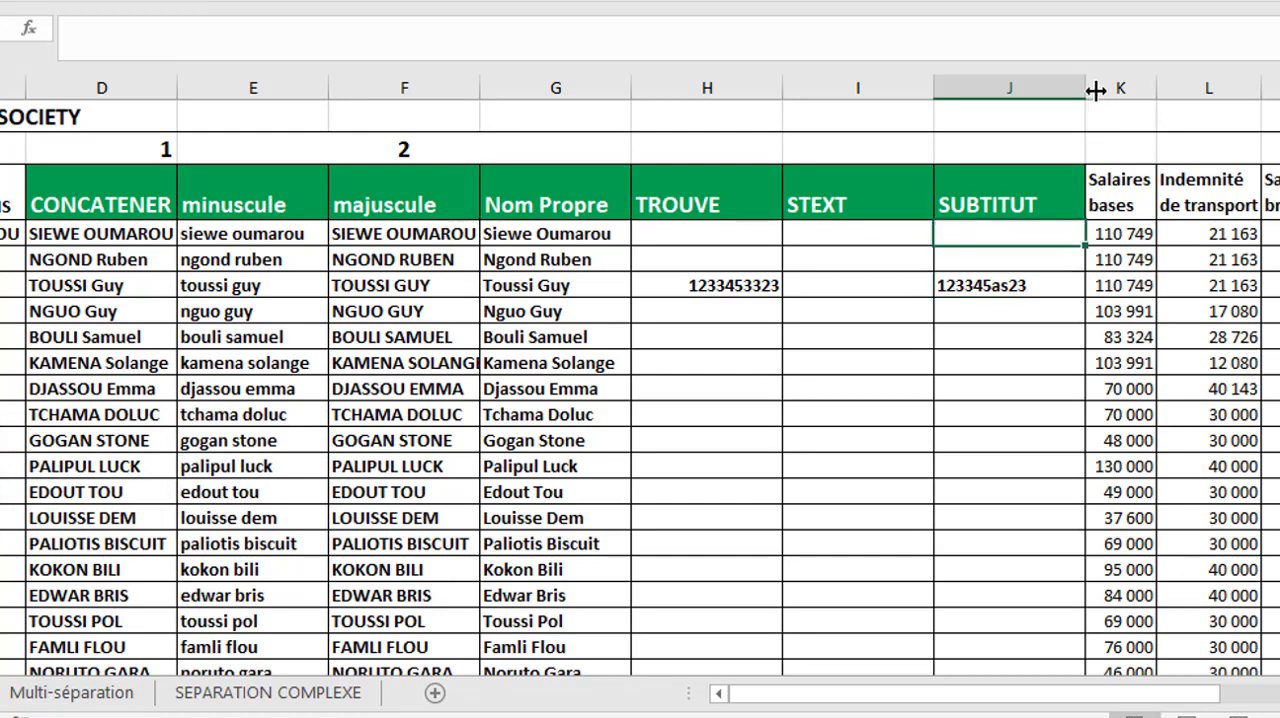
{"action": "right_click", "coordinate": [1112, 89]}
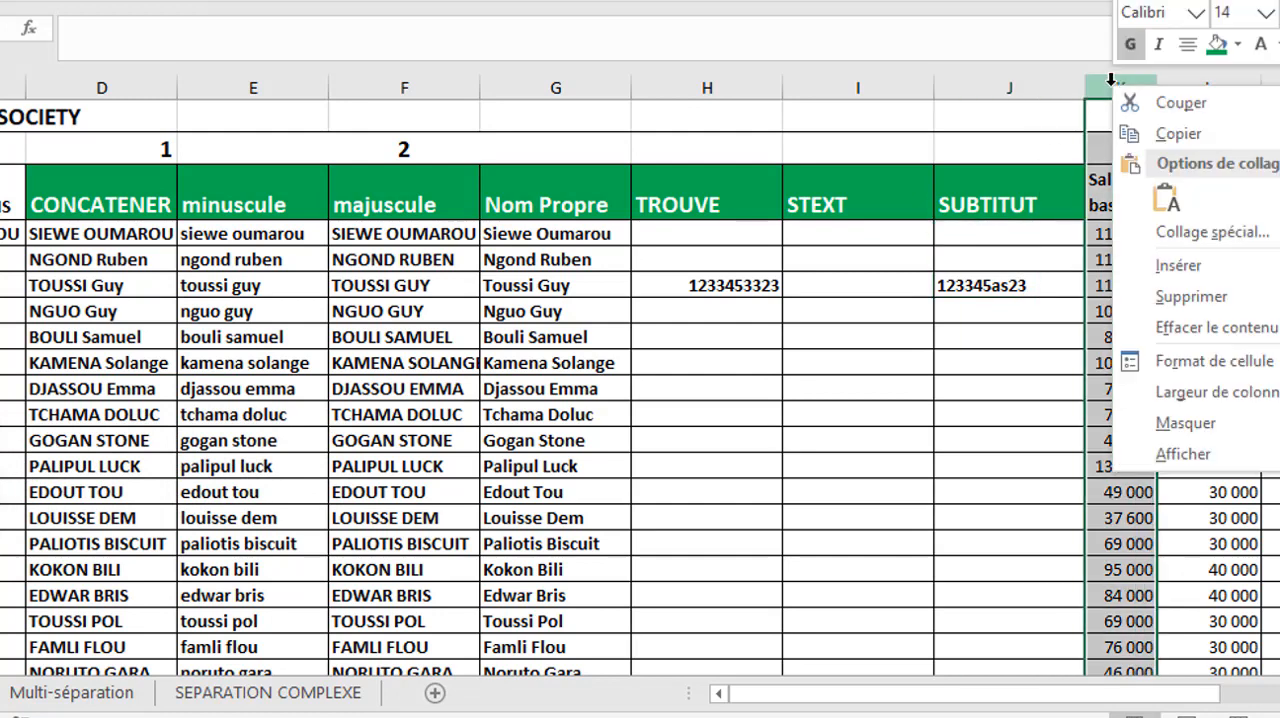
{"action": "left_click", "coordinate": [1180, 275]}
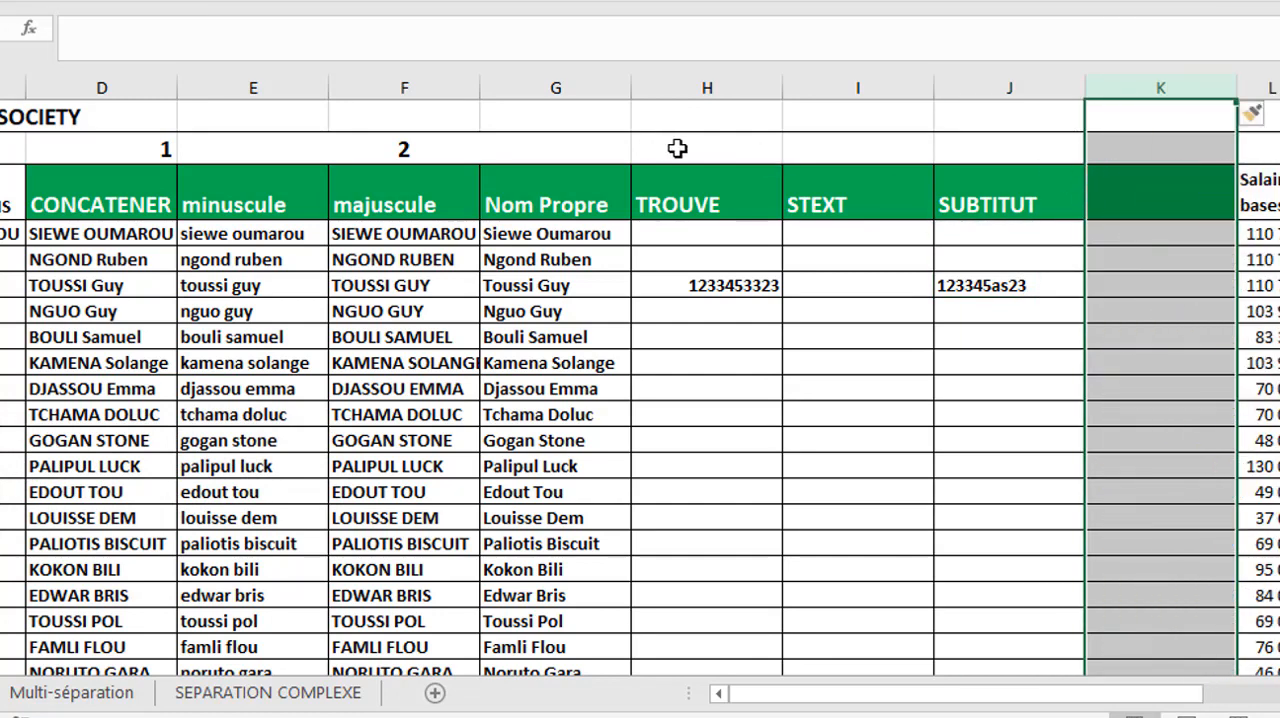
- Number the TROUVE, STEXT and SUBTITUT columns 3, 4 and 5 in the row above their headers
{"action": "left_click", "coordinate": [757, 148]}
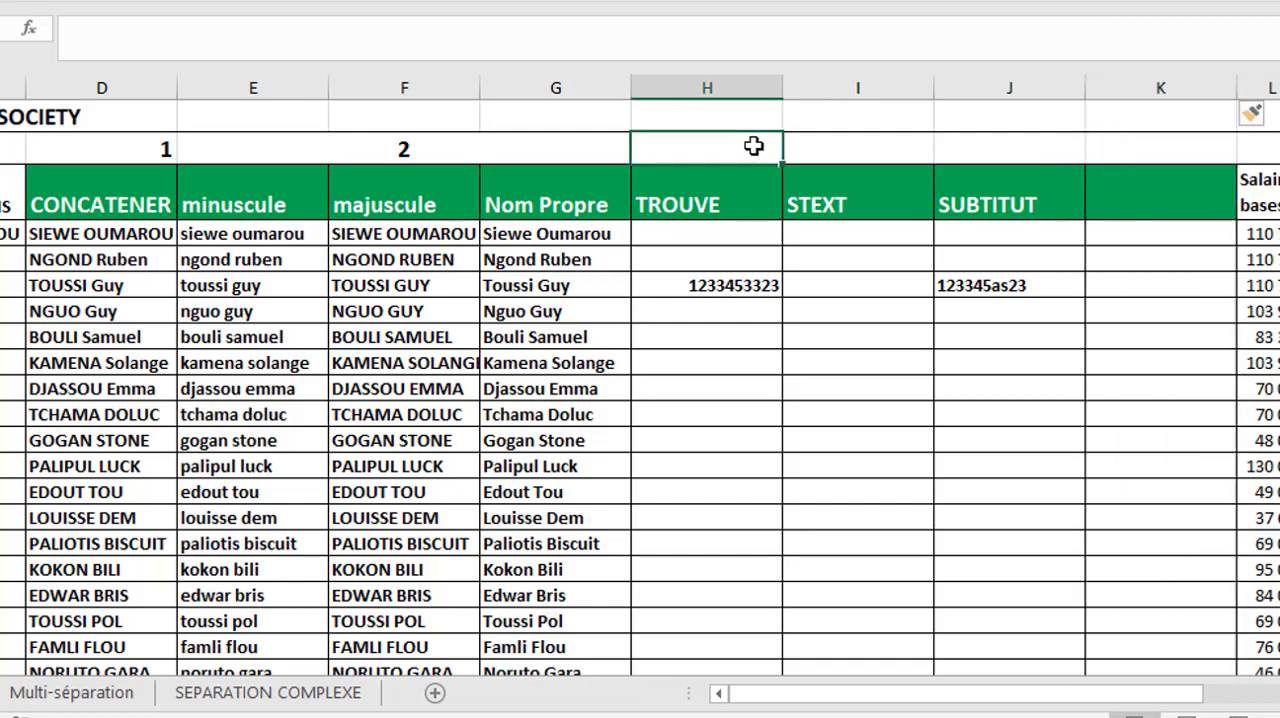
{"action": "left_click", "coordinate": [294, 147]}
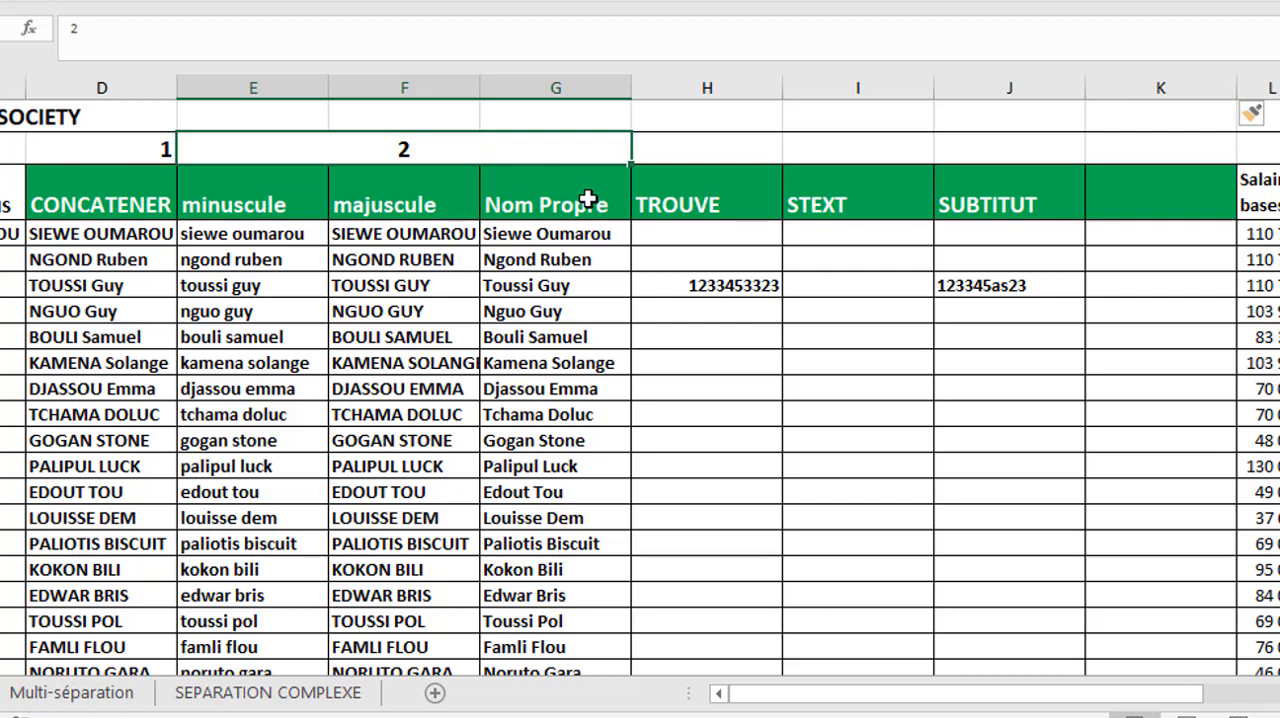
{"action": "left_click", "coordinate": [708, 152]}
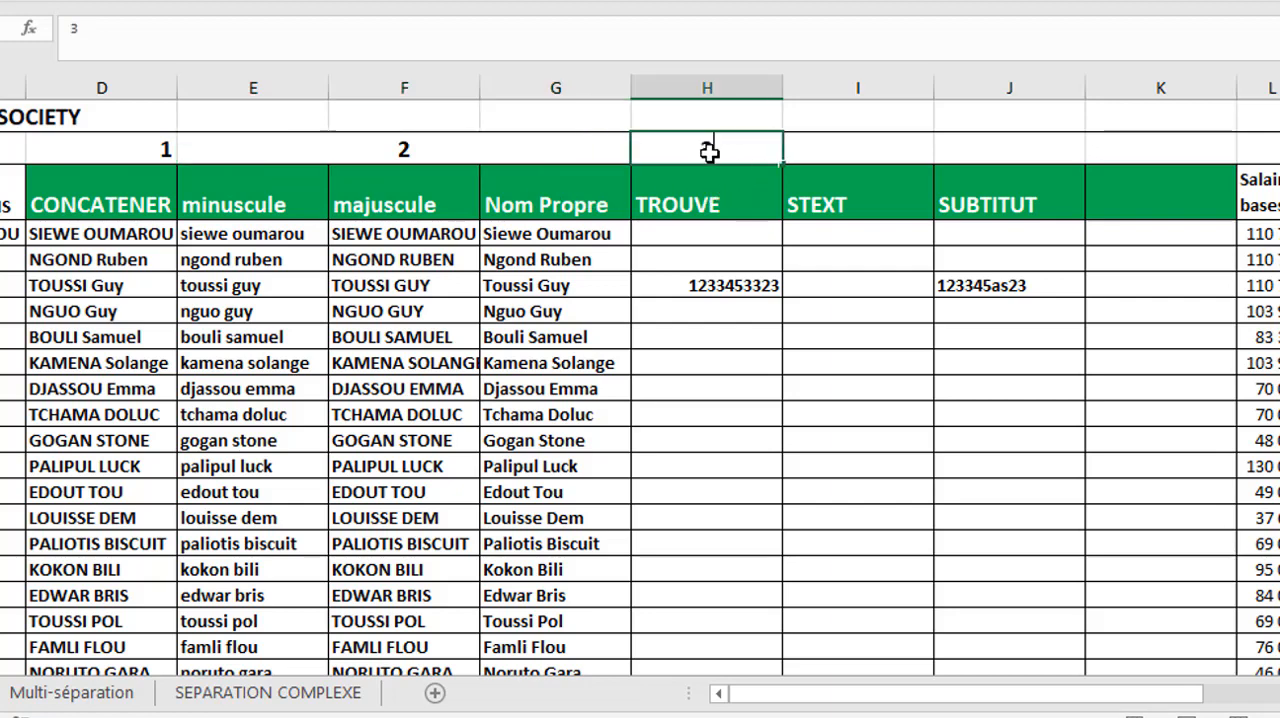
{"action": "key", "text": "Tab"}
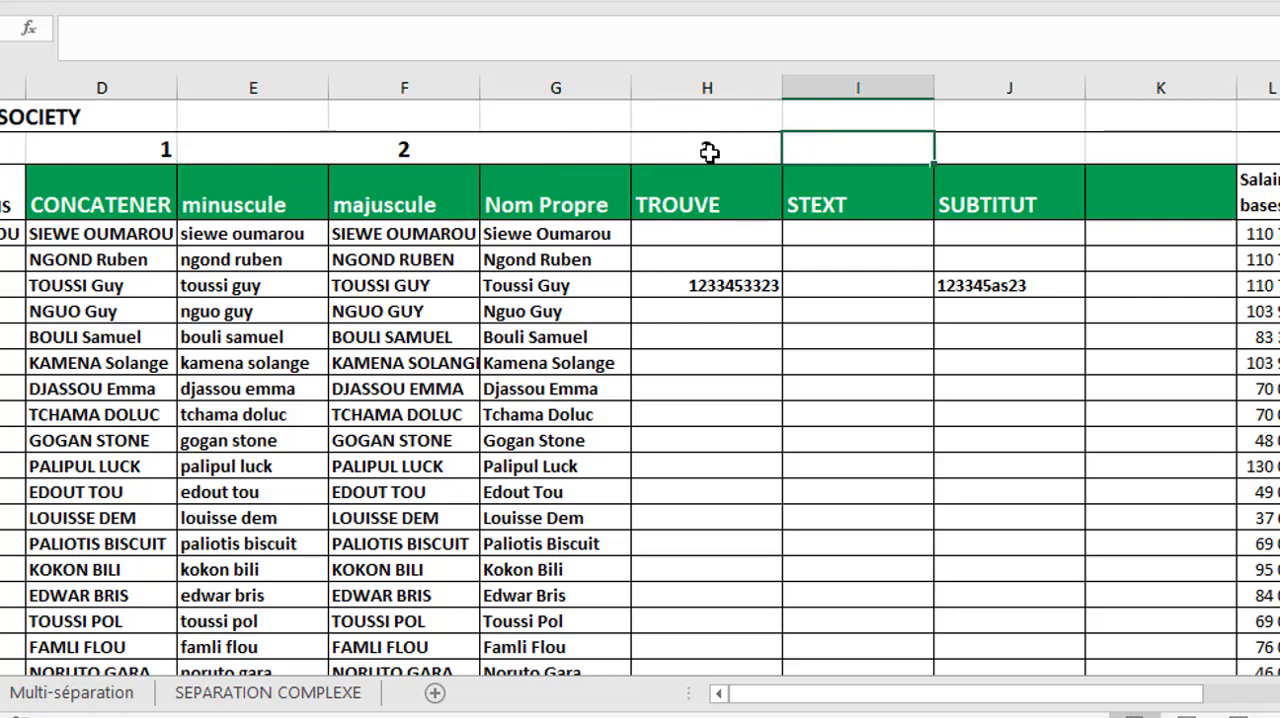
{"action": "type", "text": "4"}
{"action": "key", "text": "Tab"}
{"action": "type", "text": "5"}
{"action": "key", "text": "Tab"}
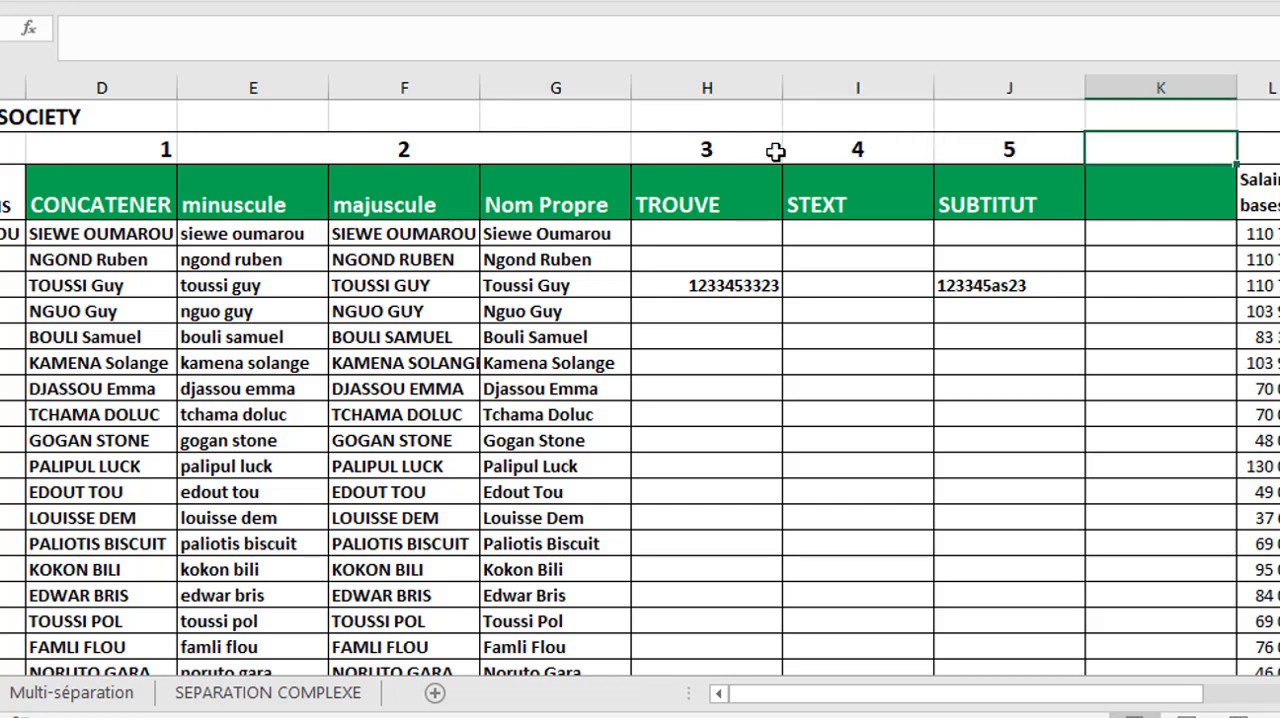
- Enter the header "supprime espace" for the new column in K3
{"action": "left_click", "coordinate": [1135, 195]}
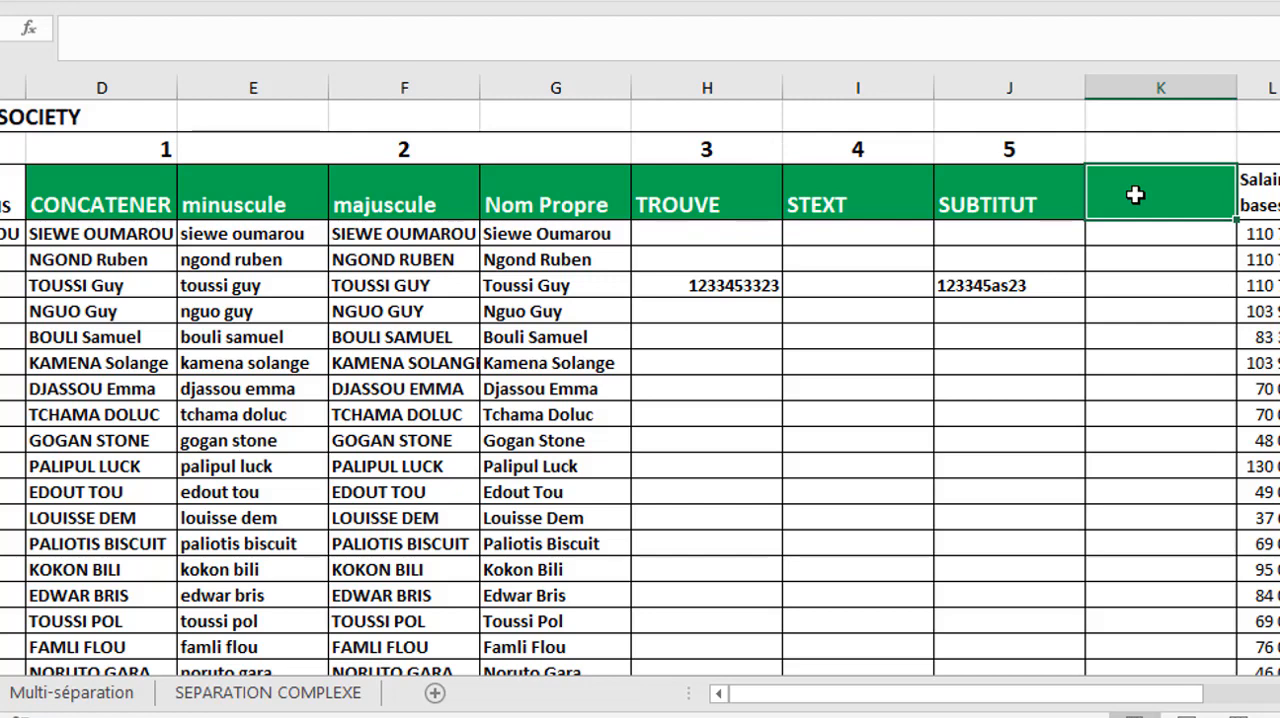
{"action": "type", "text": "sup"}
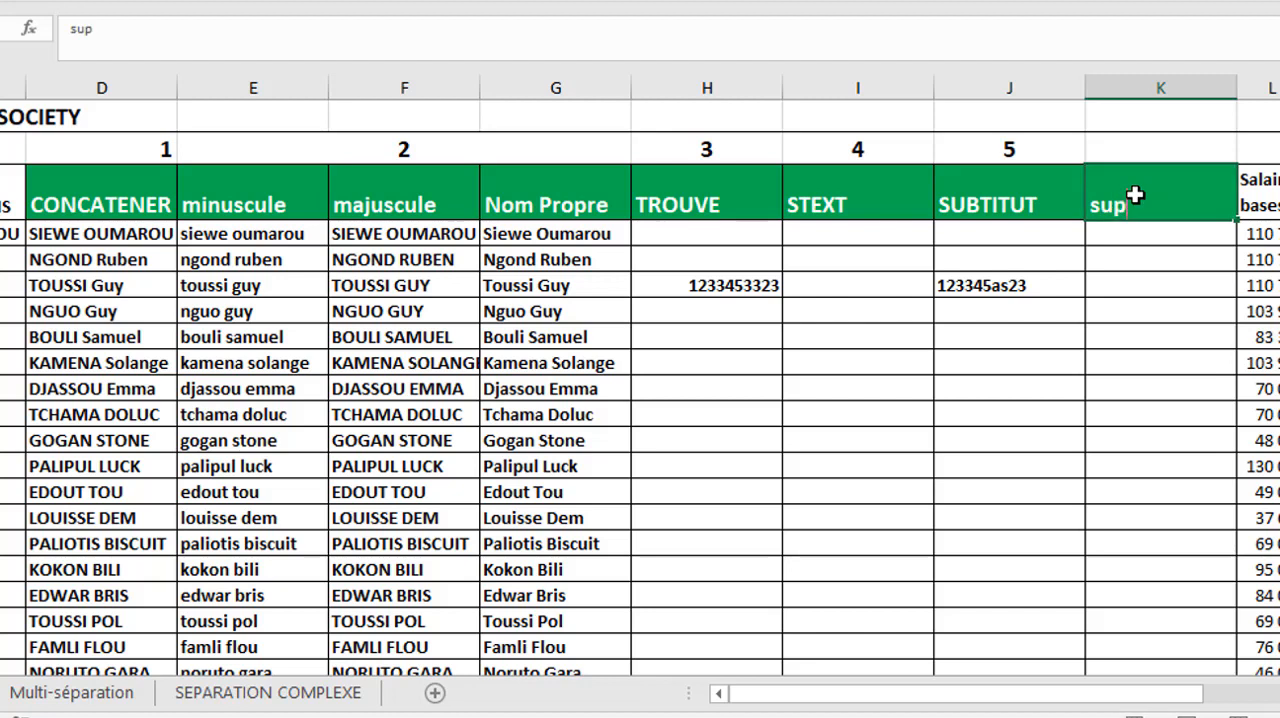
{"action": "type", "text": "prime espace"}
{"action": "key", "text": "Return"}
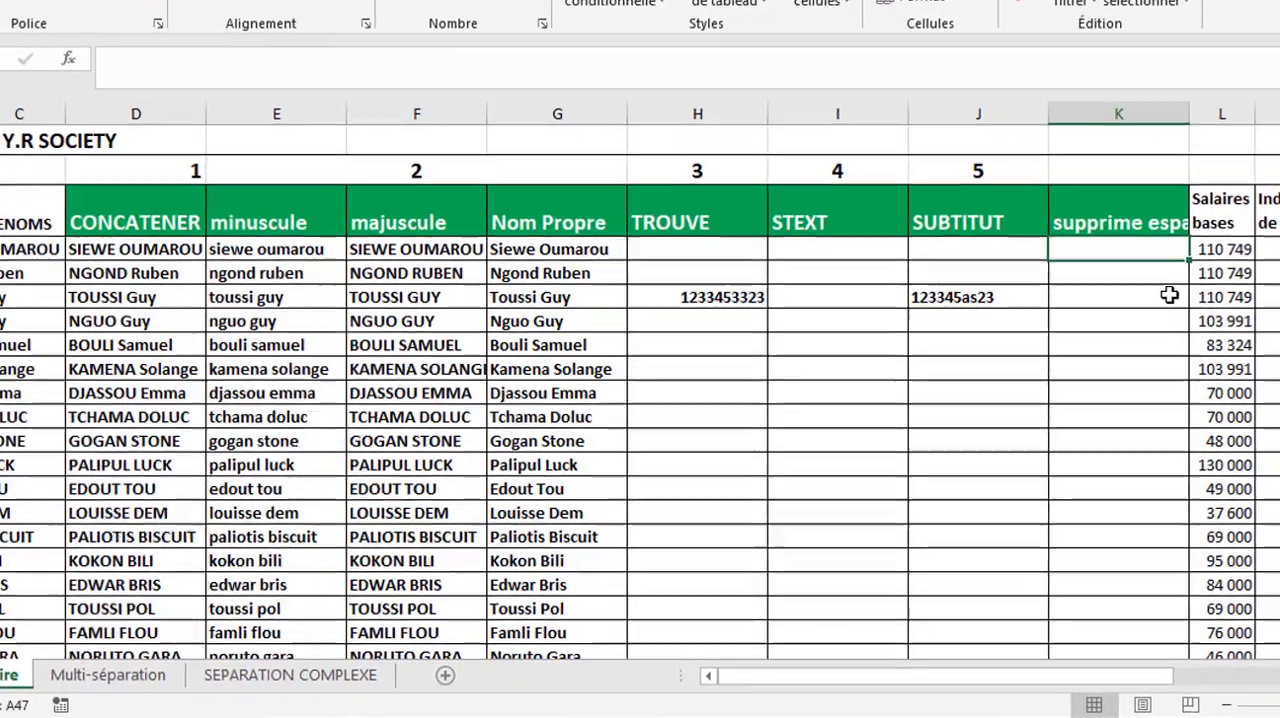
- Enter the formula =SUPPRESPACE(D4) in K4 under the supprime espace header
{"action": "type", "text": "=su"}
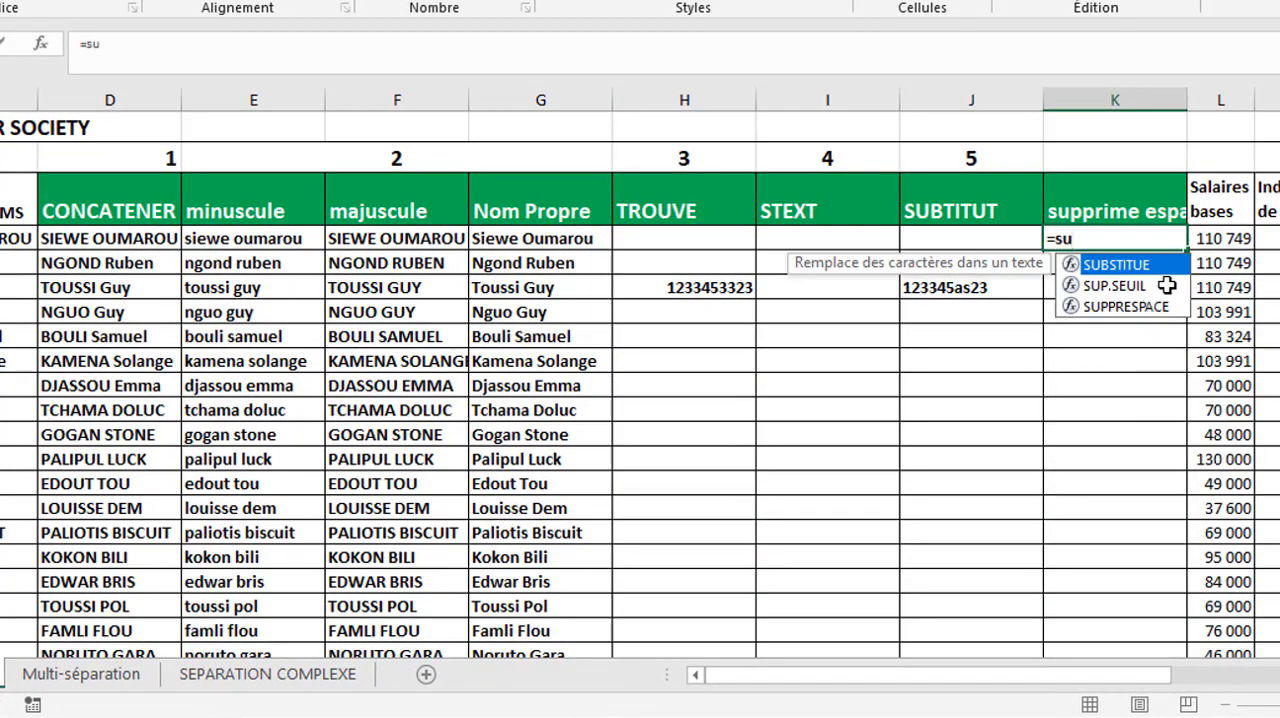
{"action": "type", "text": "p"}
{"action": "double_click", "coordinate": [1150, 288]}
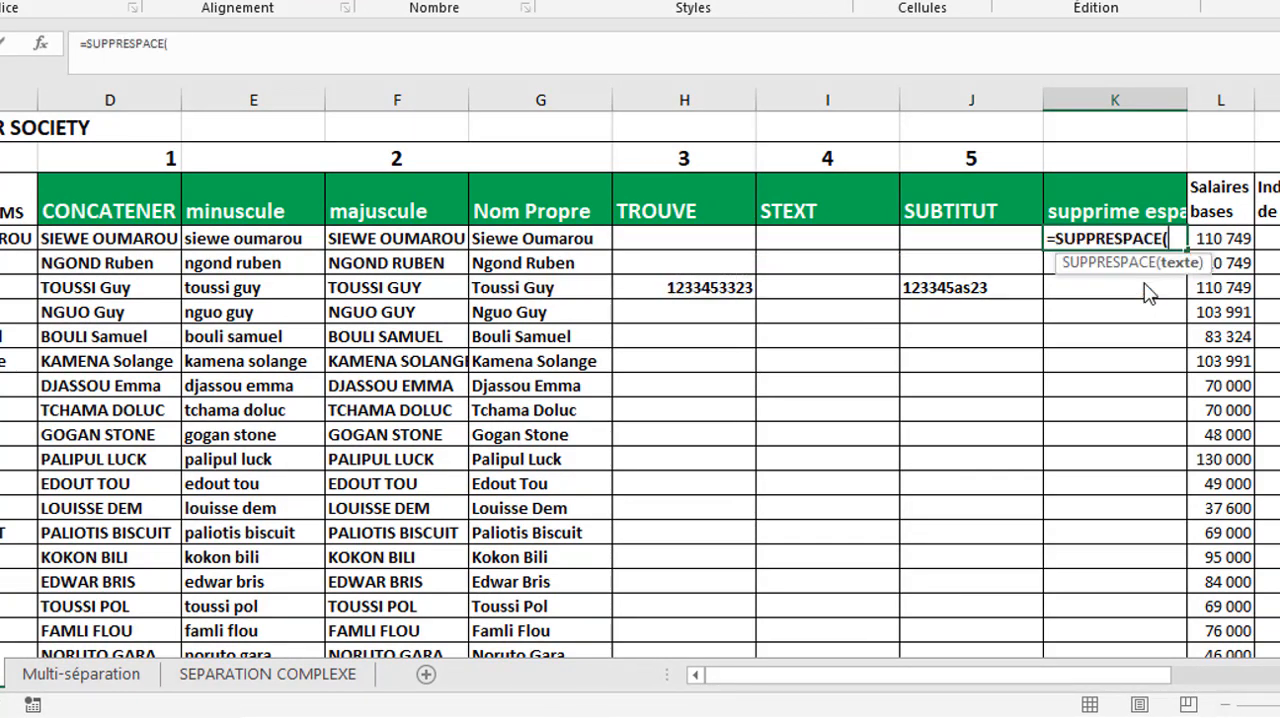
{"action": "left_click", "coordinate": [90, 240]}
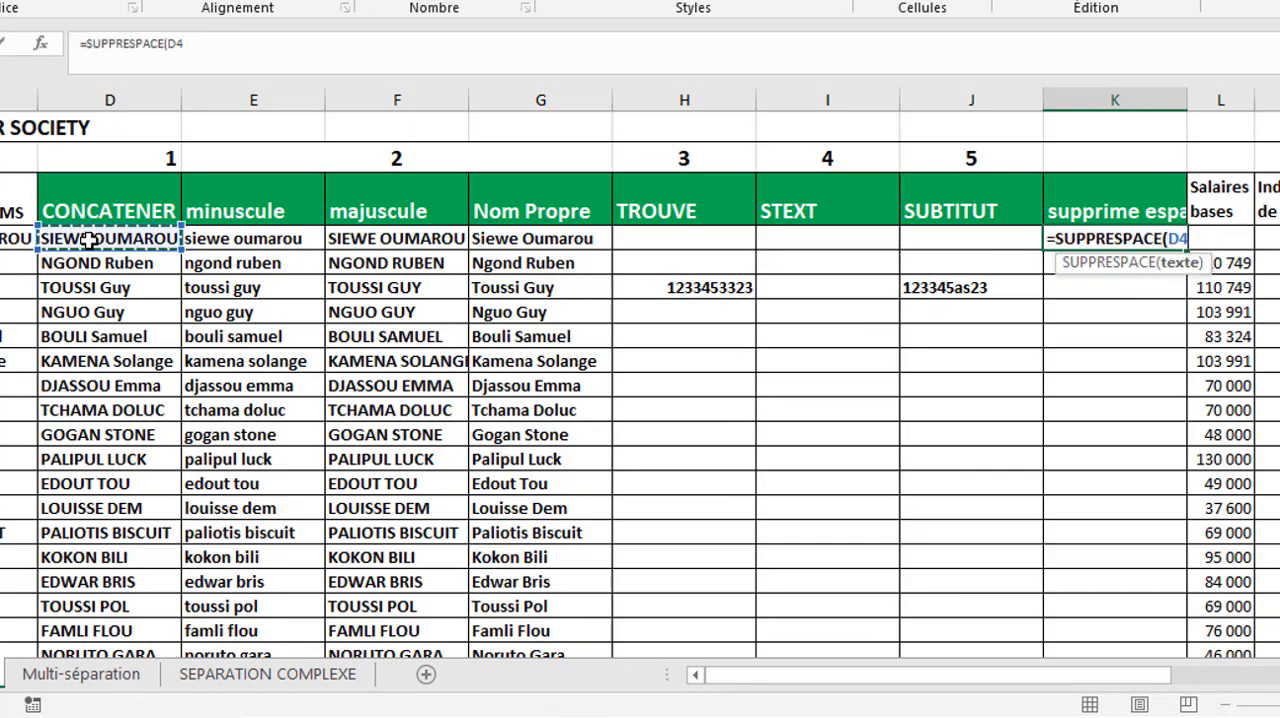
{"action": "type", "text": ")"}
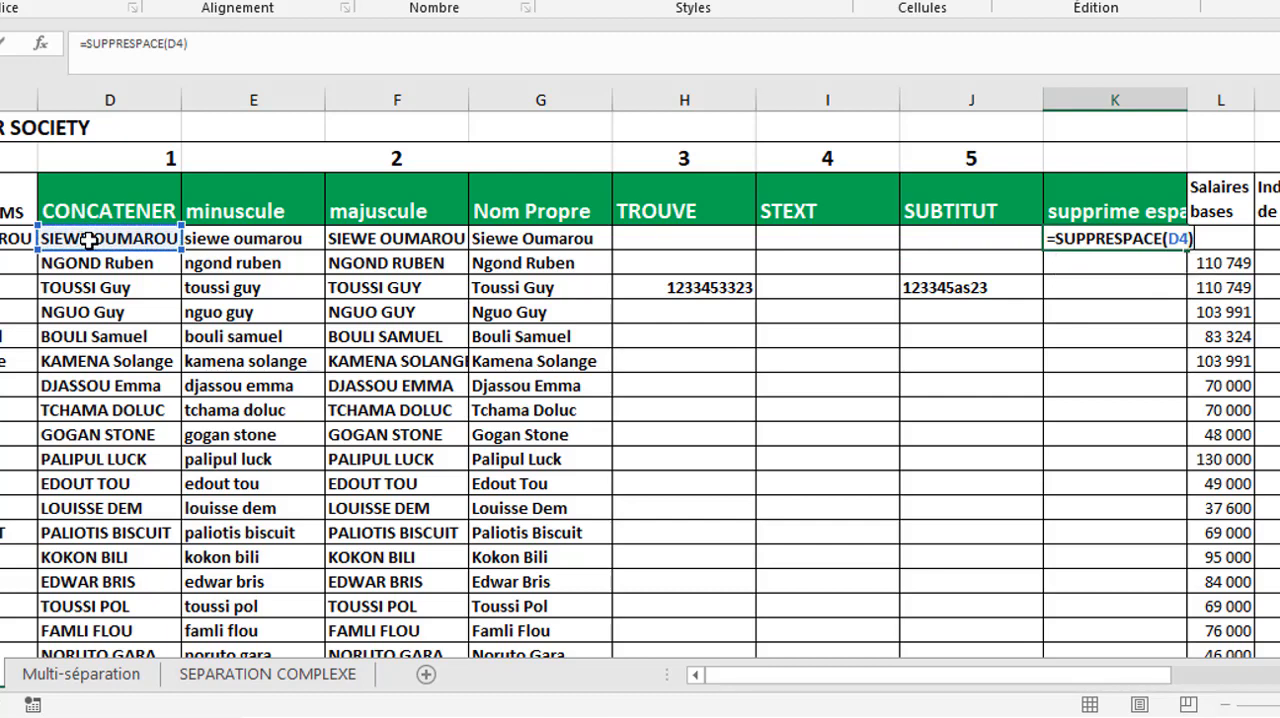
{"action": "key", "text": "Return"}
{"action": "key", "text": "Up"}
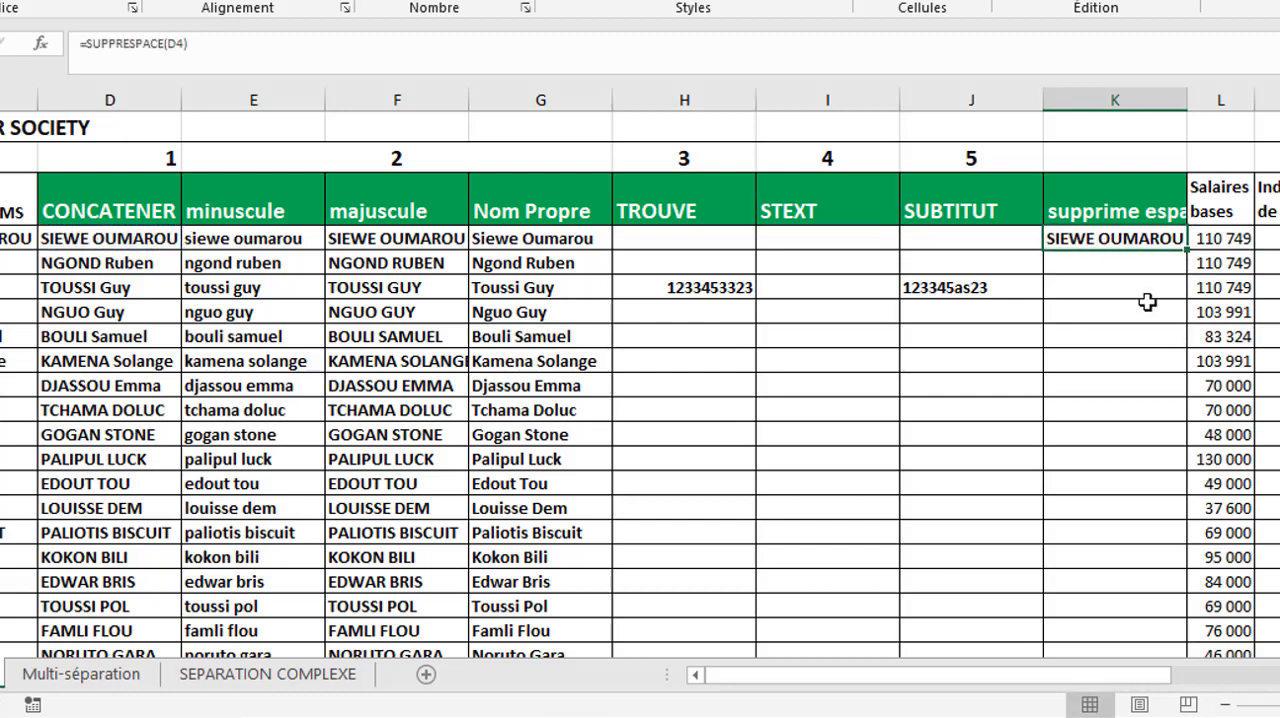
- Add extra spaces before, between and after the words of the full name in D4
{"action": "double_click", "coordinate": [117, 240]}
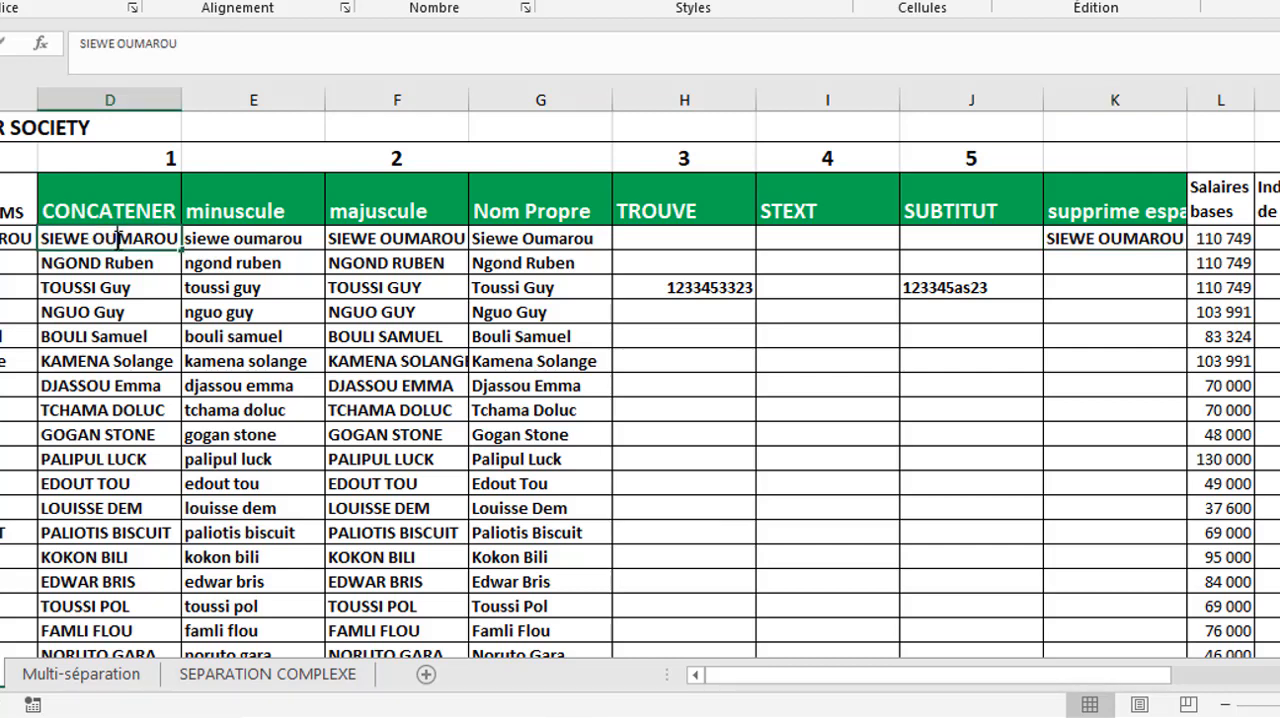
{"action": "left_click", "coordinate": [82, 43]}
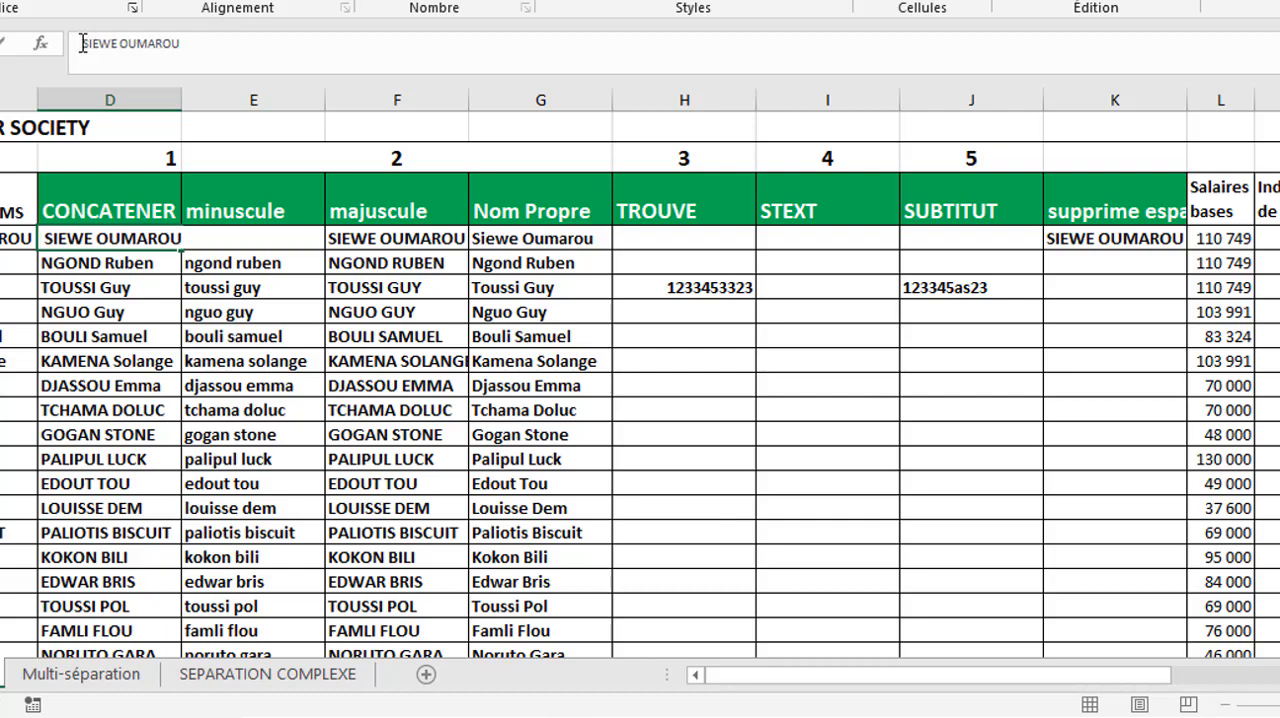
{"action": "key", "text": "Return"}
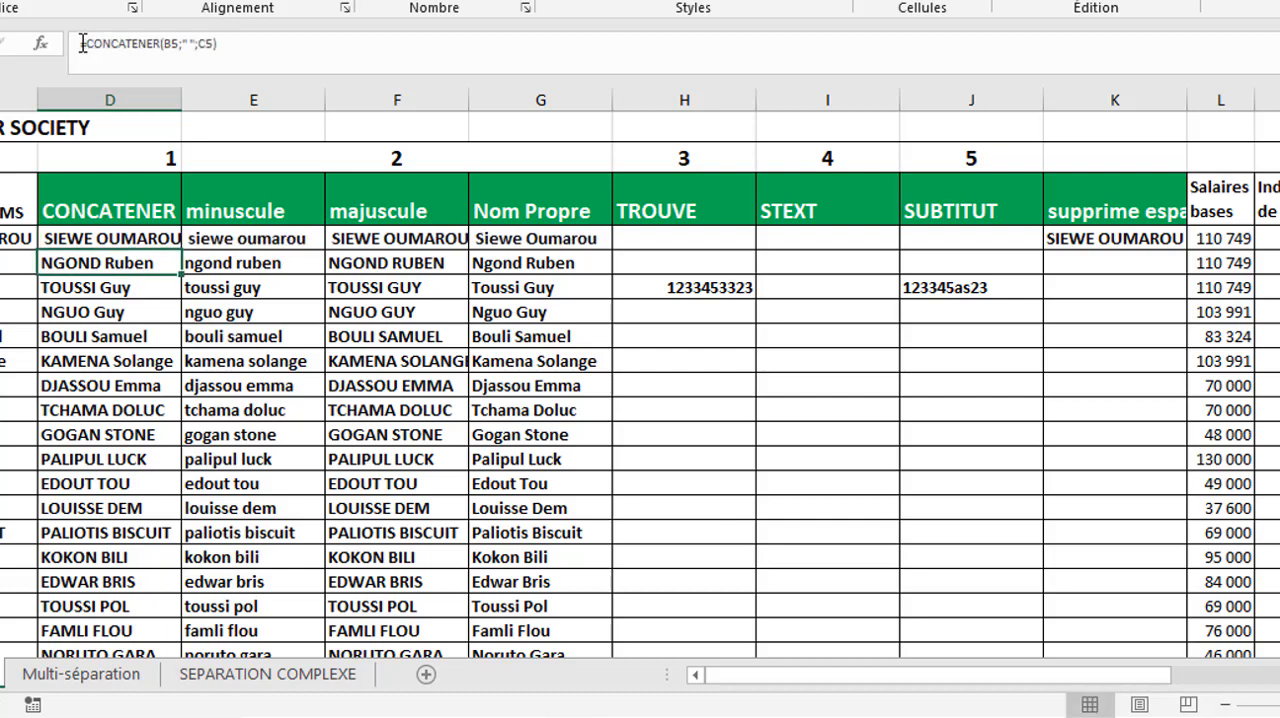
{"action": "double_click", "coordinate": [122, 238]}
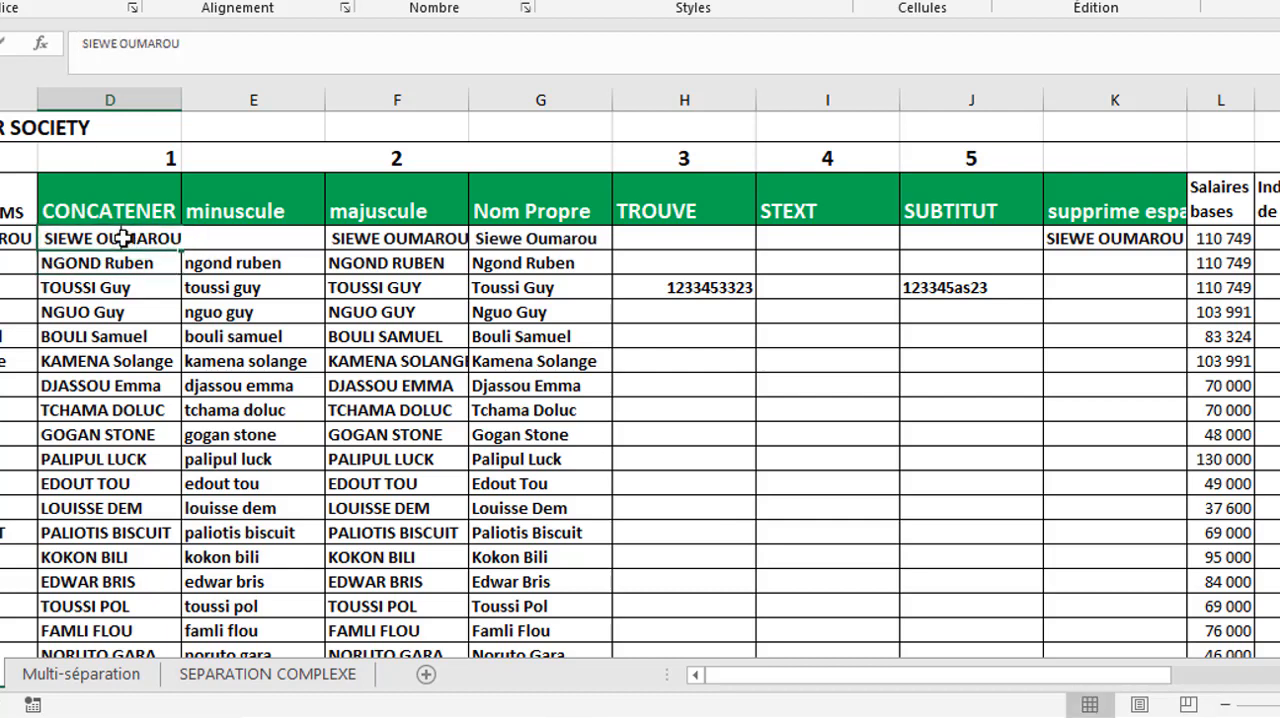
{"action": "left_click", "coordinate": [118, 43]}
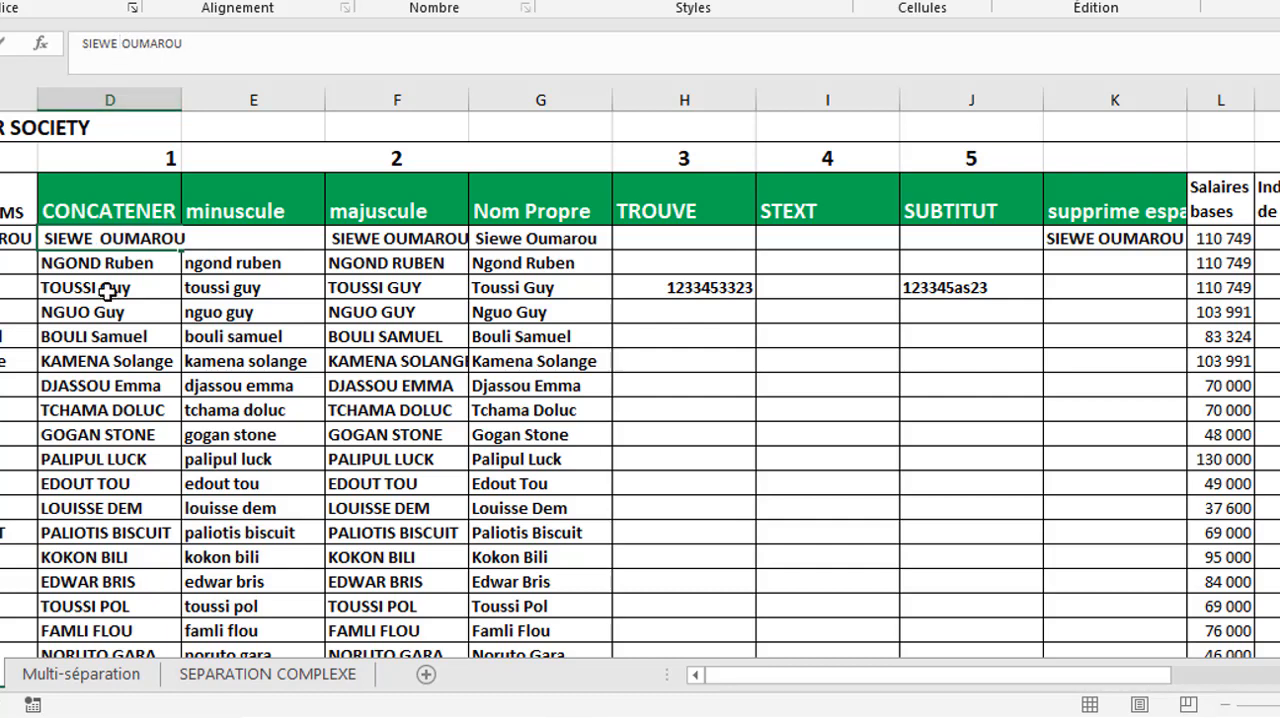
{"action": "key", "text": "Return"}
{"action": "left_click", "coordinate": [105, 238]}
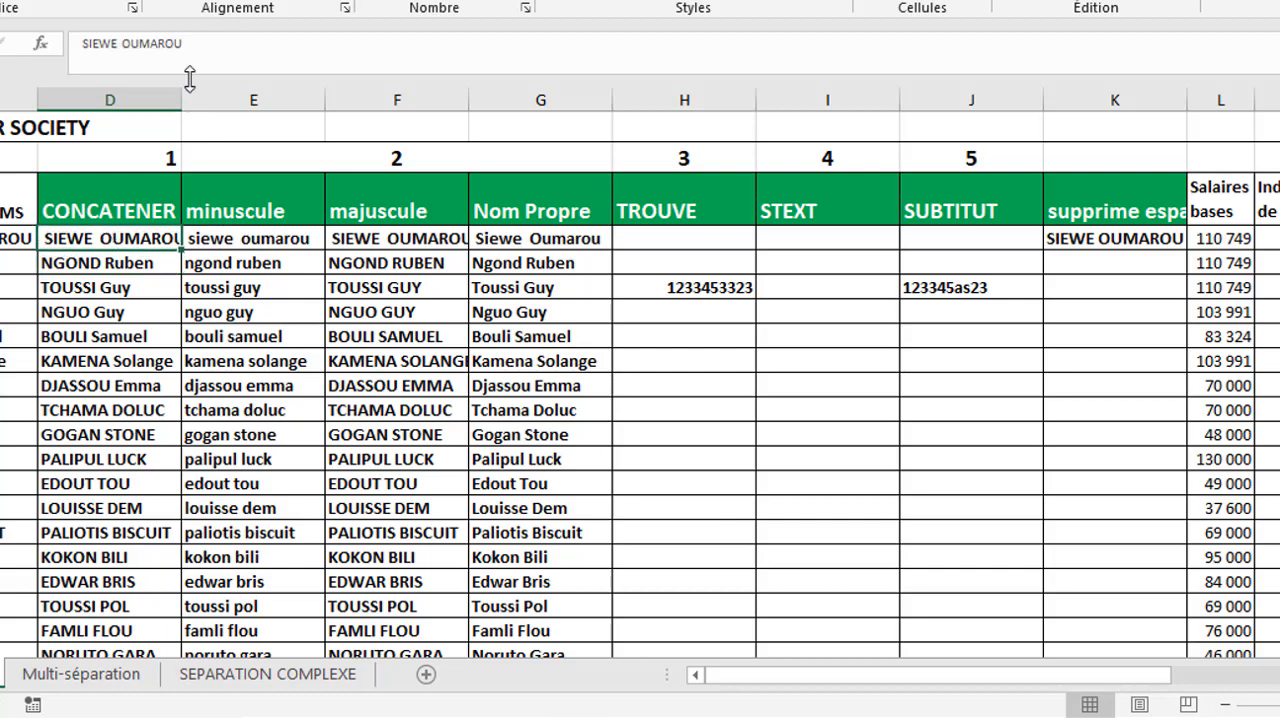
{"action": "left_click", "coordinate": [197, 45]}
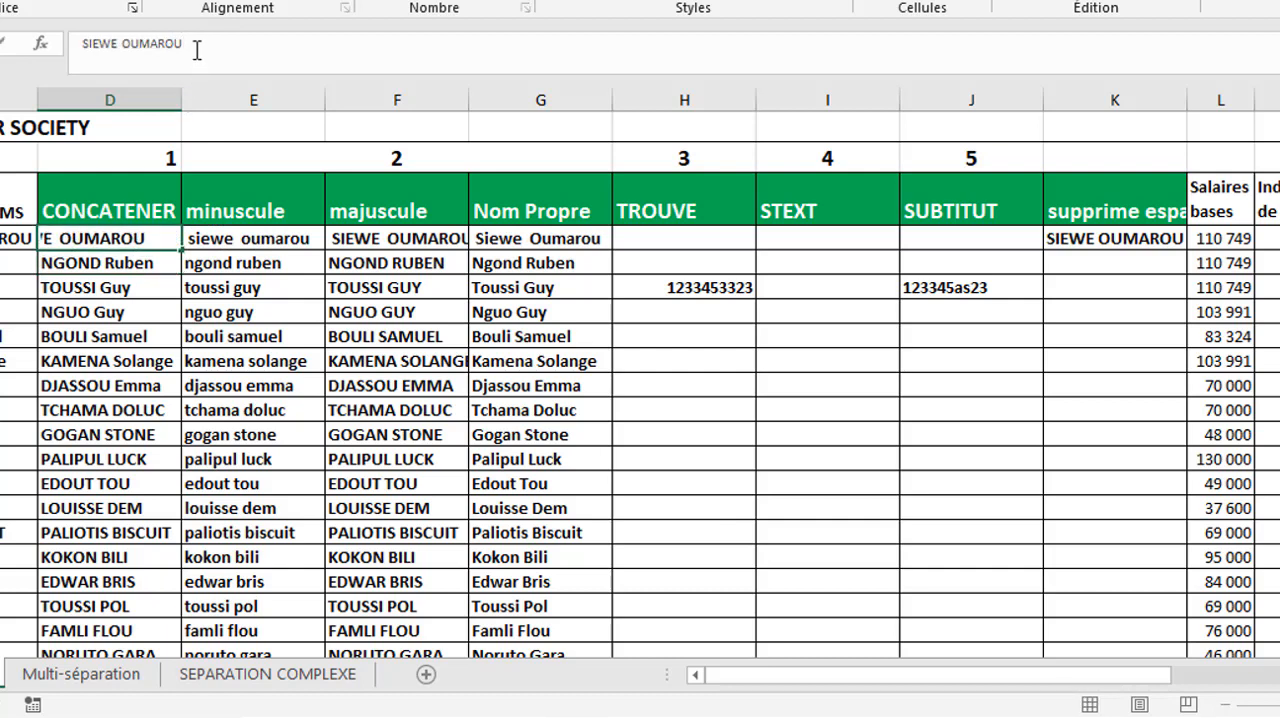
{"action": "key", "text": "Return"}
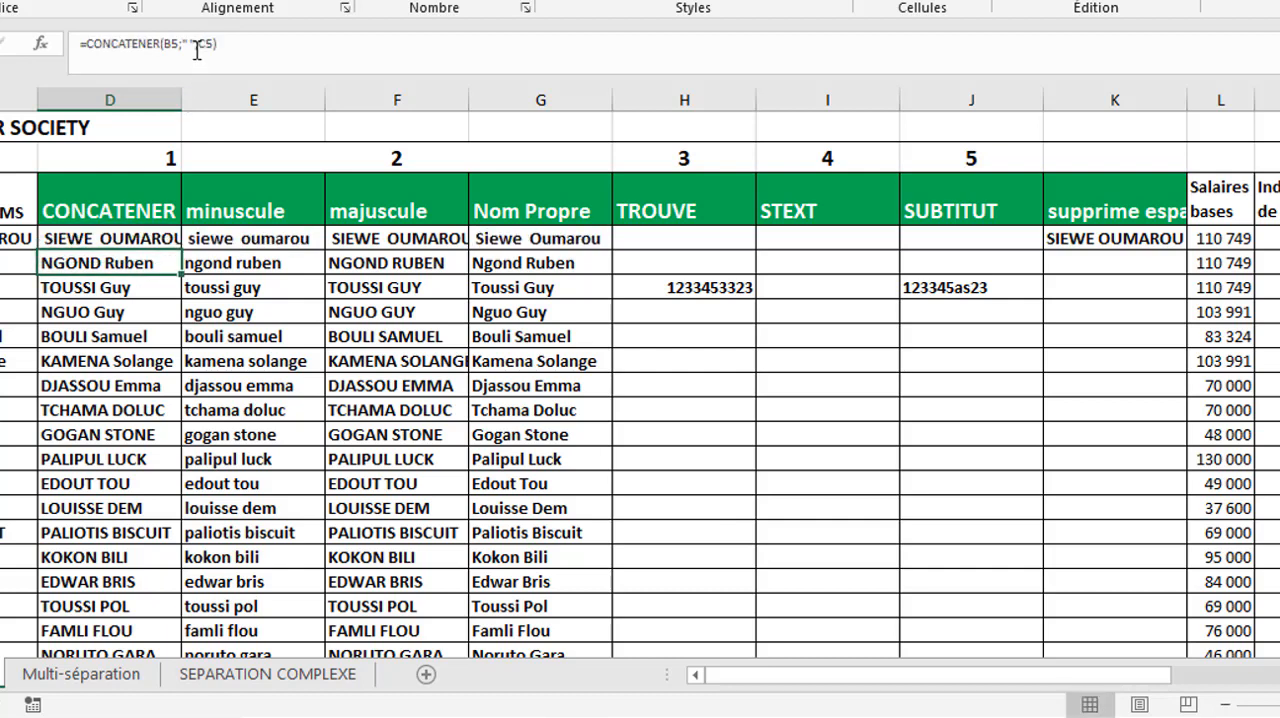
- Inspect the SUPPRESPACE formula in K4 and the CONCATENER formula in D5
{"action": "double_click", "coordinate": [1113, 237]}
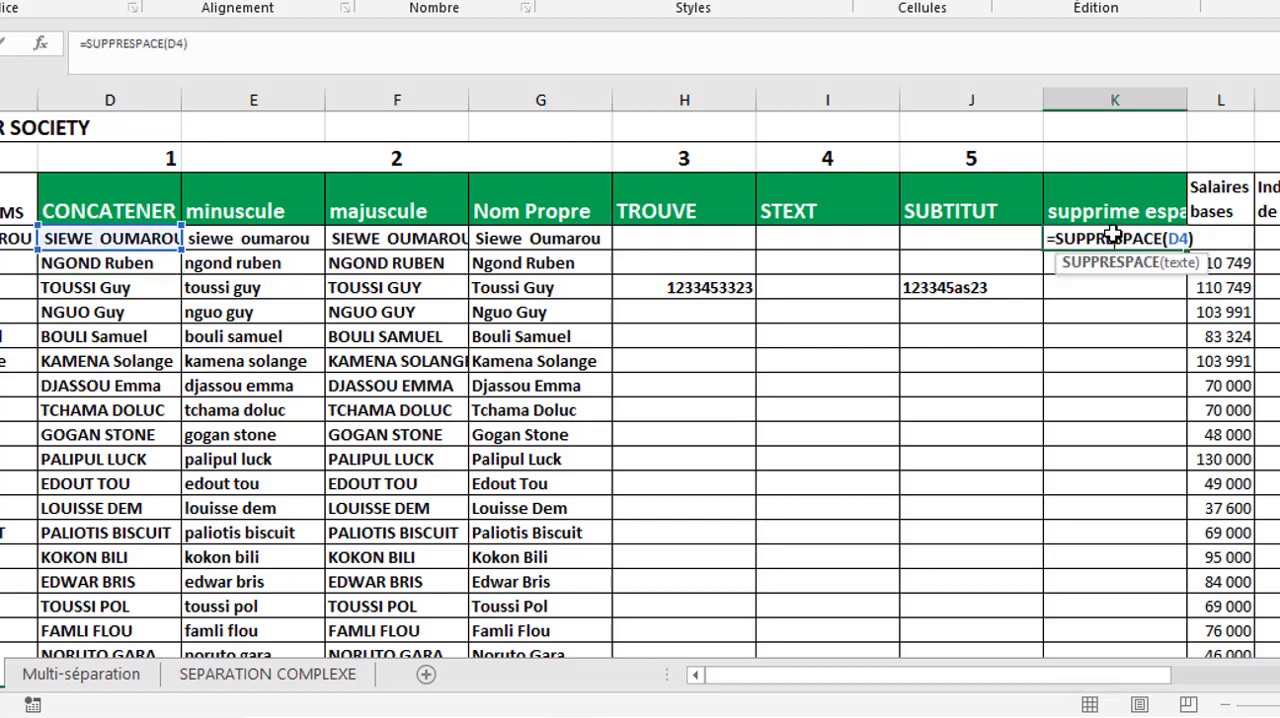
{"action": "key", "text": "Return"}
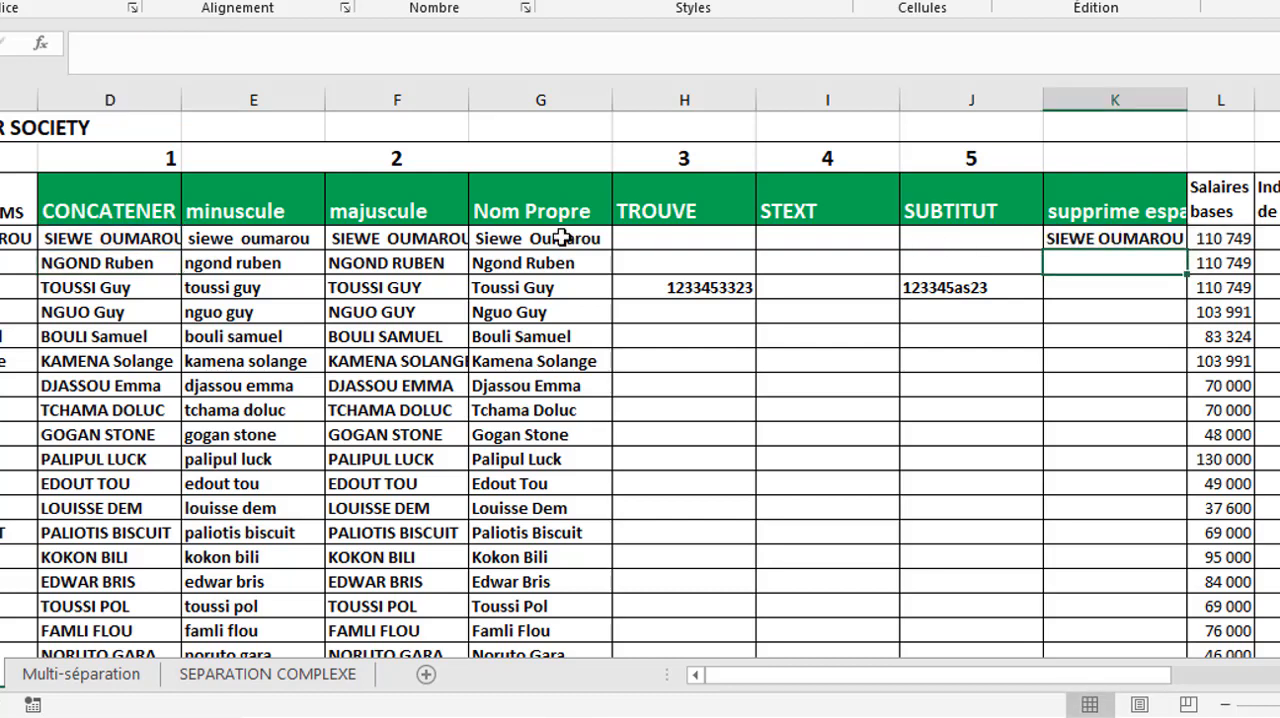
{"action": "left_click", "coordinate": [1101, 234]}
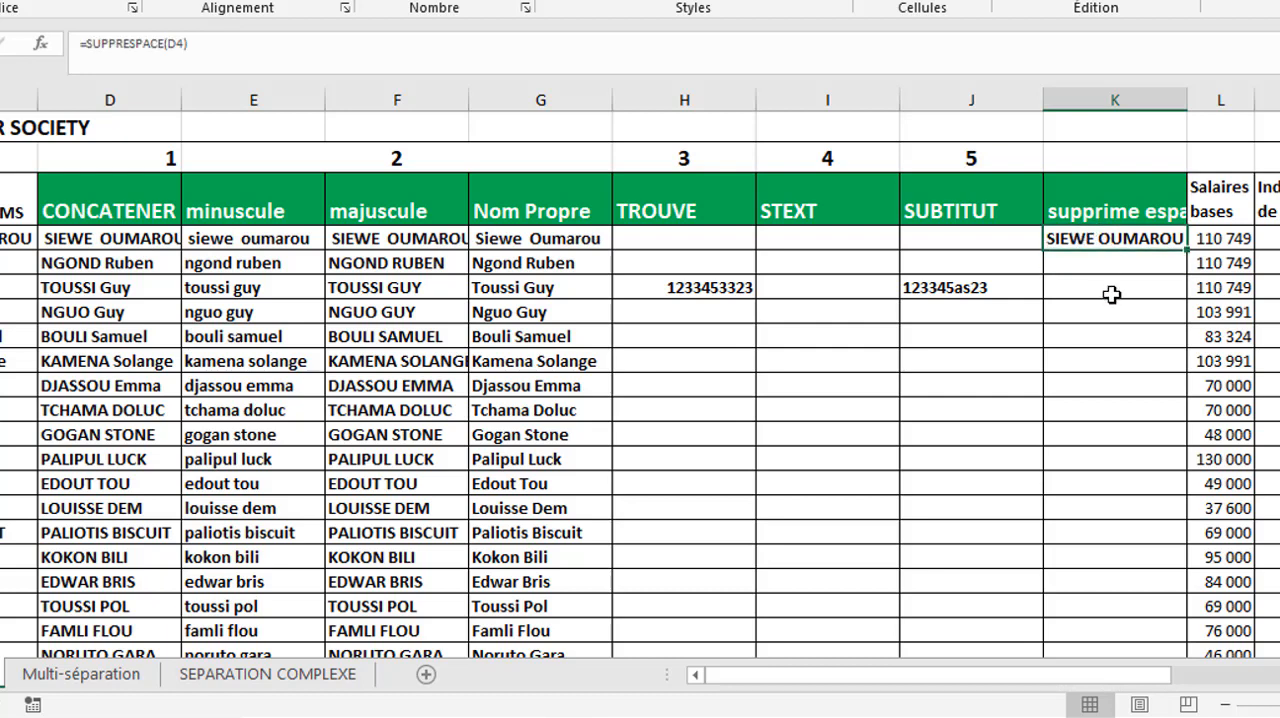
{"action": "left_click", "coordinate": [1095, 262]}
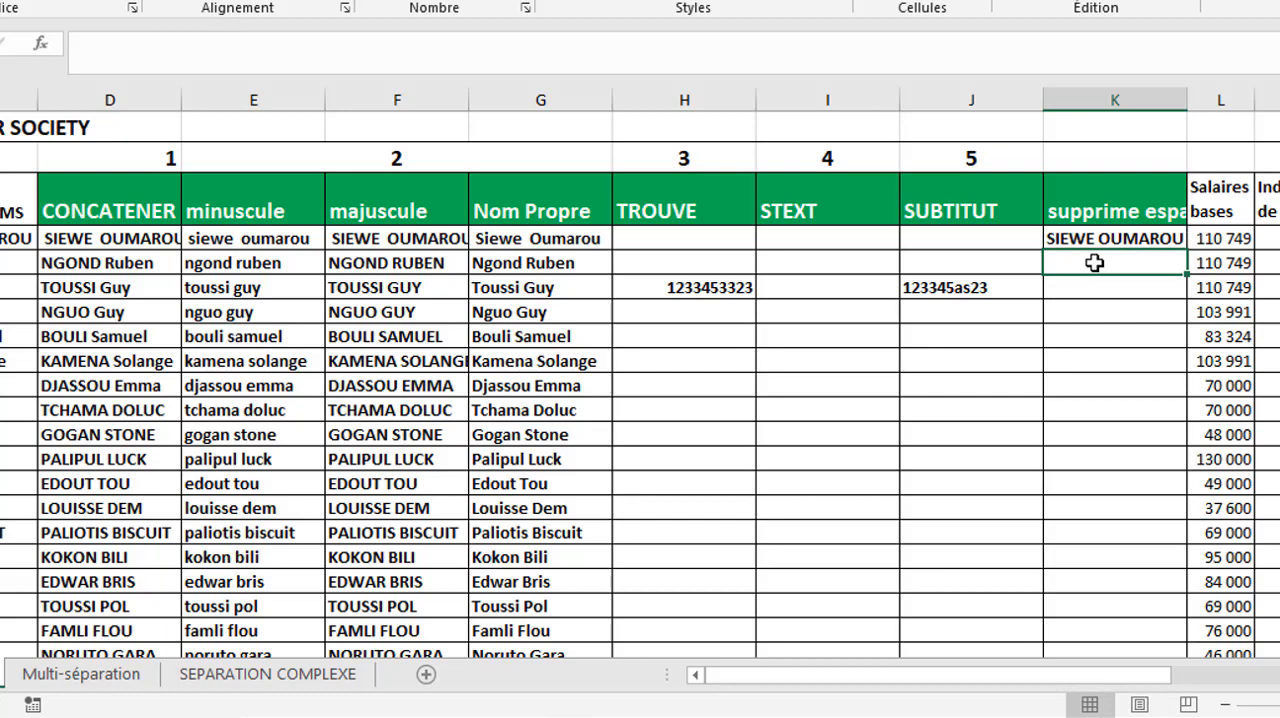
{"action": "left_click", "coordinate": [103, 263]}
{"action": "double_click", "coordinate": [157, 261]}
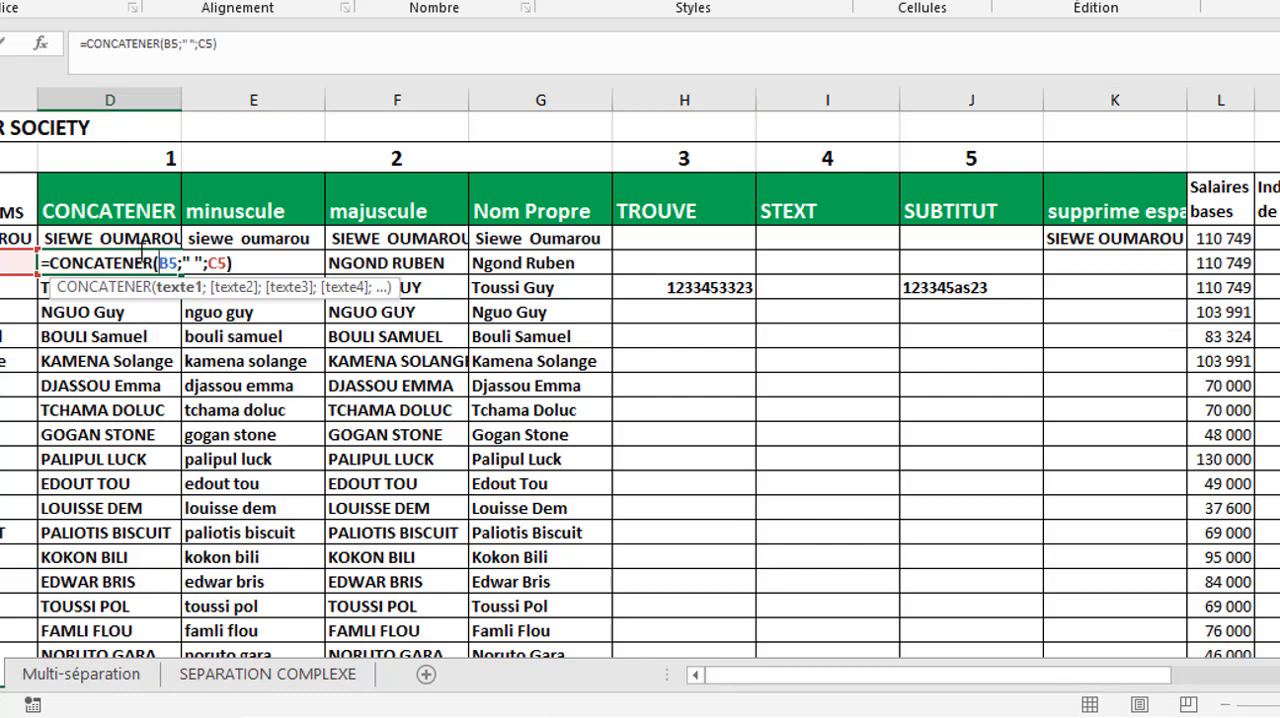
{"action": "key", "text": "Return"}
- Remove the extra spaces before and between the words of the full name in D4
{"action": "left_click", "coordinate": [130, 240]}
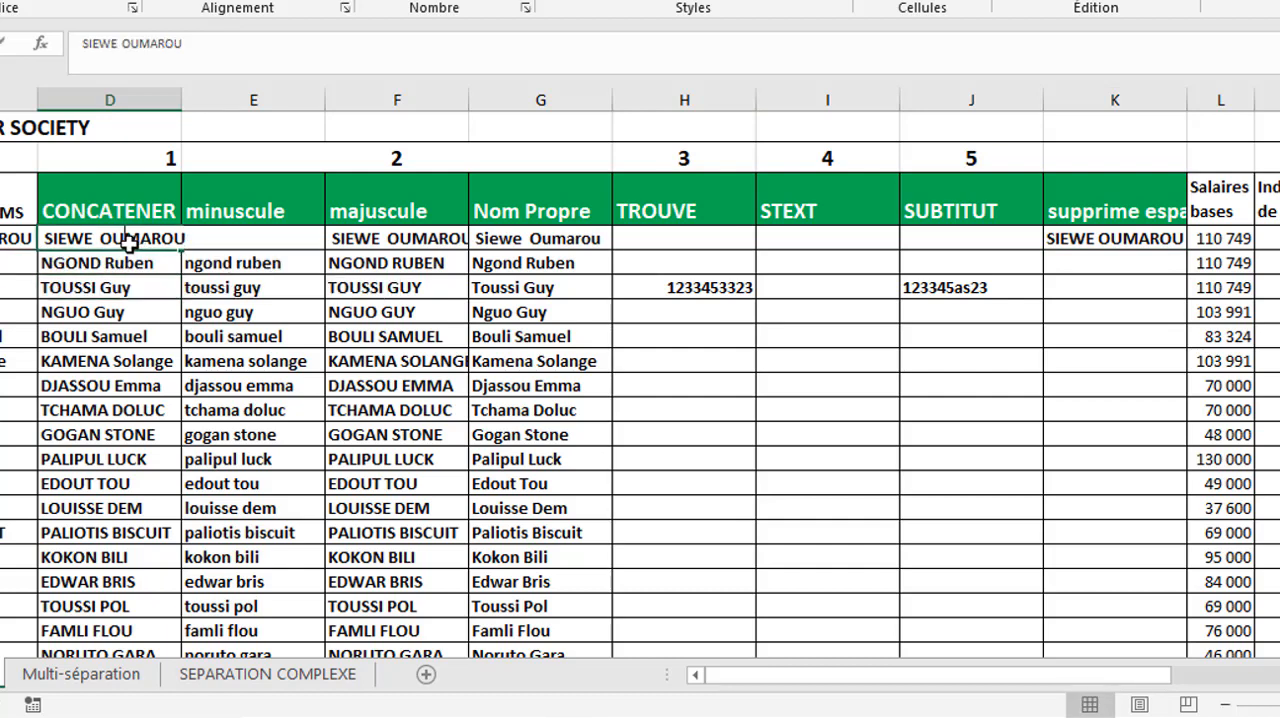
{"action": "double_click", "coordinate": [102, 238]}
{"action": "key", "text": "BackSpace"}
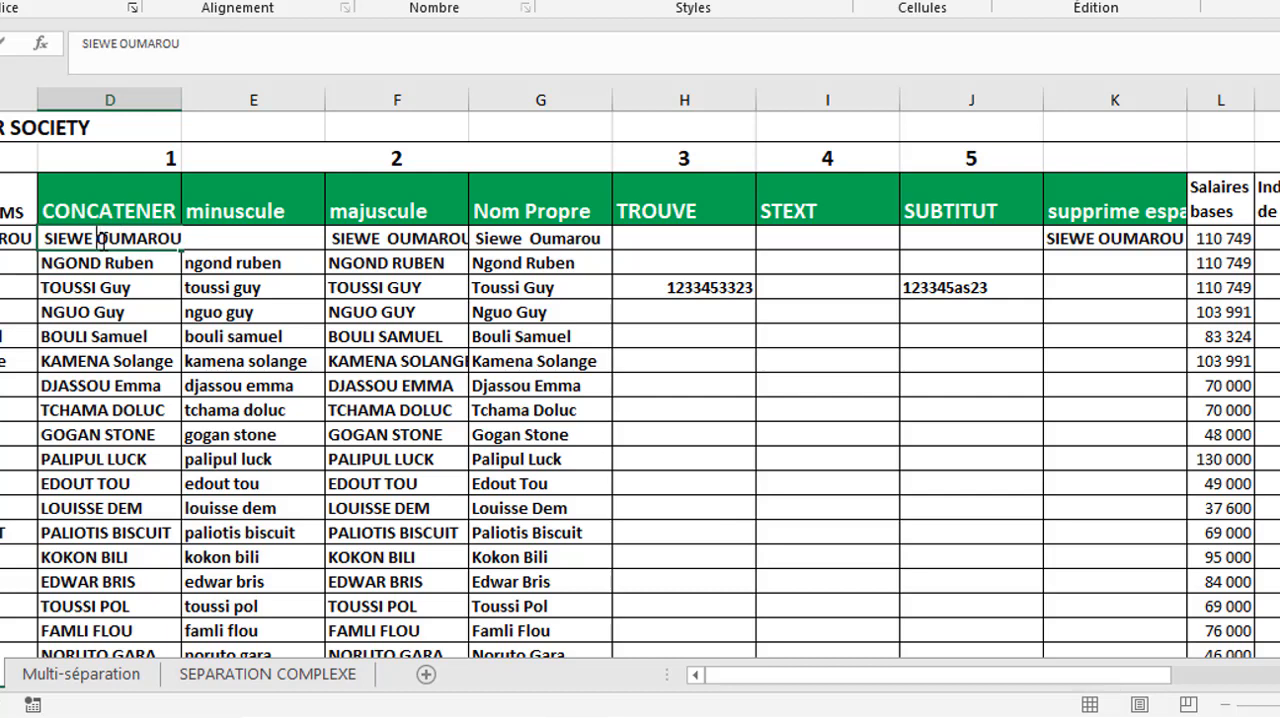
{"action": "left_click", "coordinate": [45, 238]}
{"action": "key", "text": "BackSpace"}
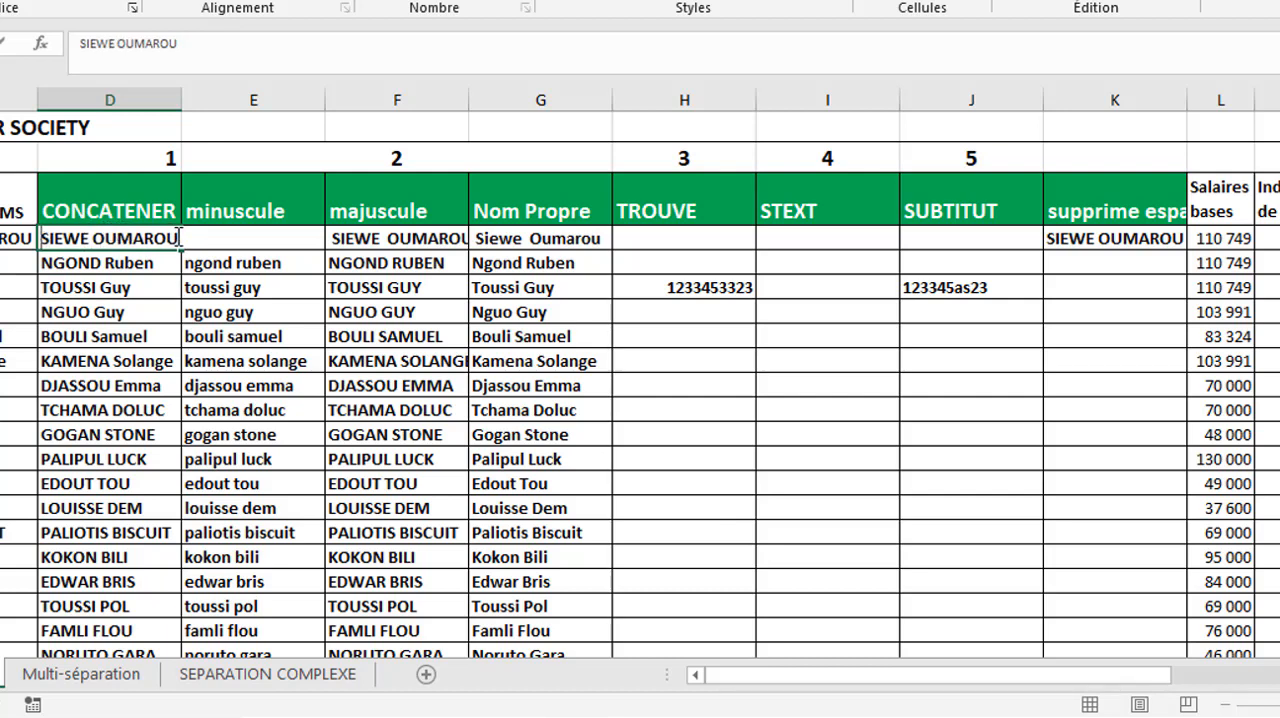
{"action": "key", "text": "Return"}
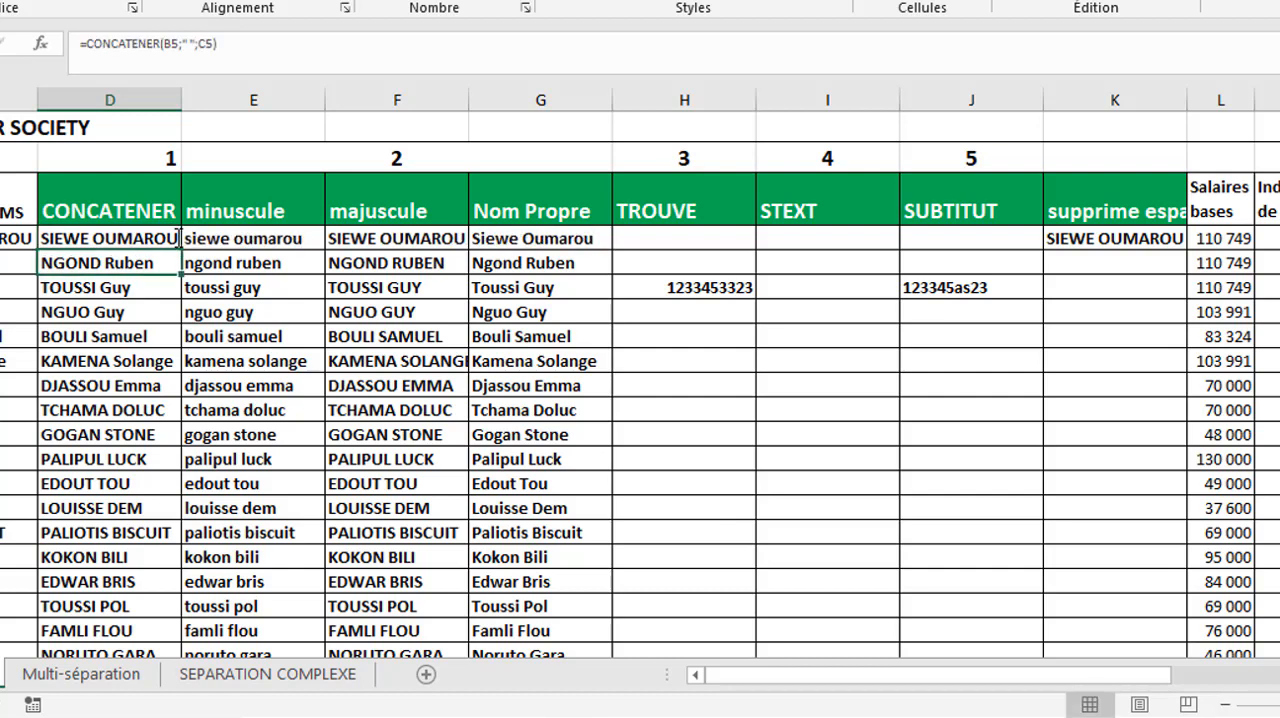
{"action": "left_click", "coordinate": [140, 240]}
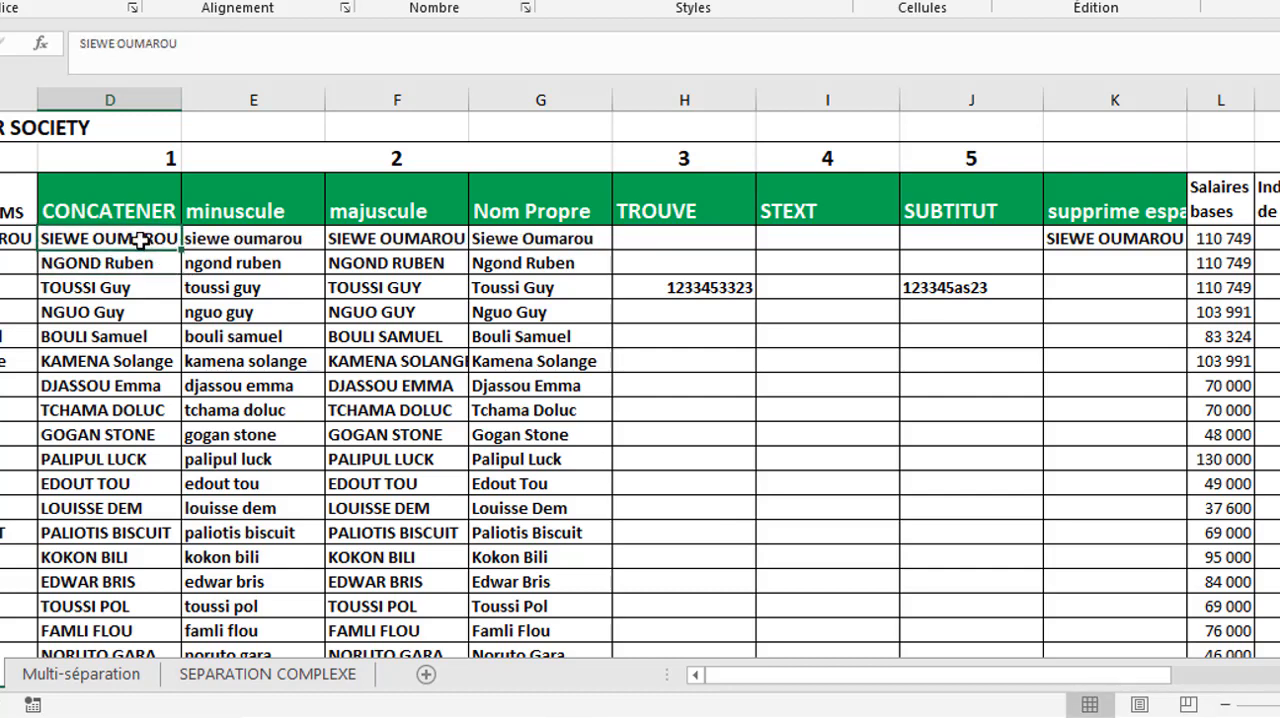